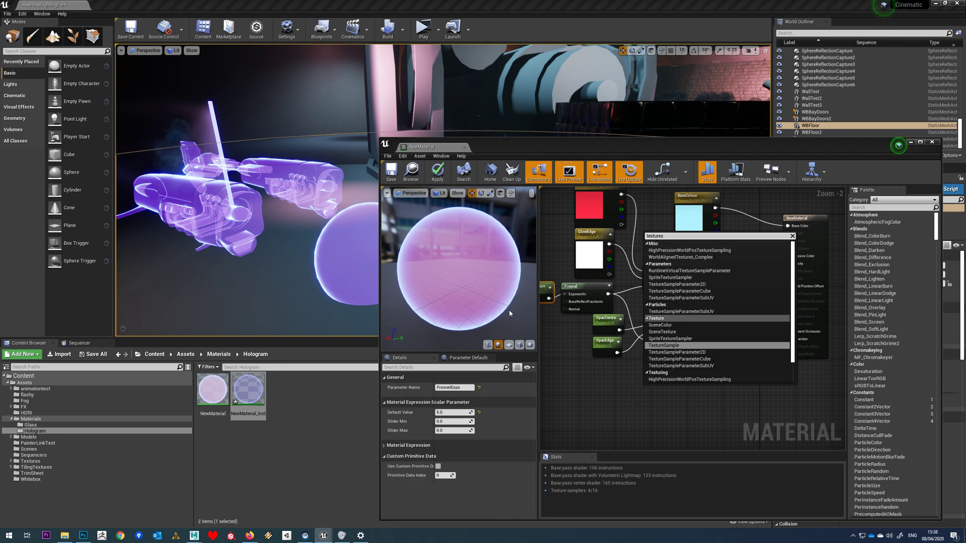
- Add a Texture Sample node below the opacity Lerp node in the material graph
{"action": "left_click", "coordinate": [664, 346]}
{"action": "left_click", "coordinate": [721, 367]}
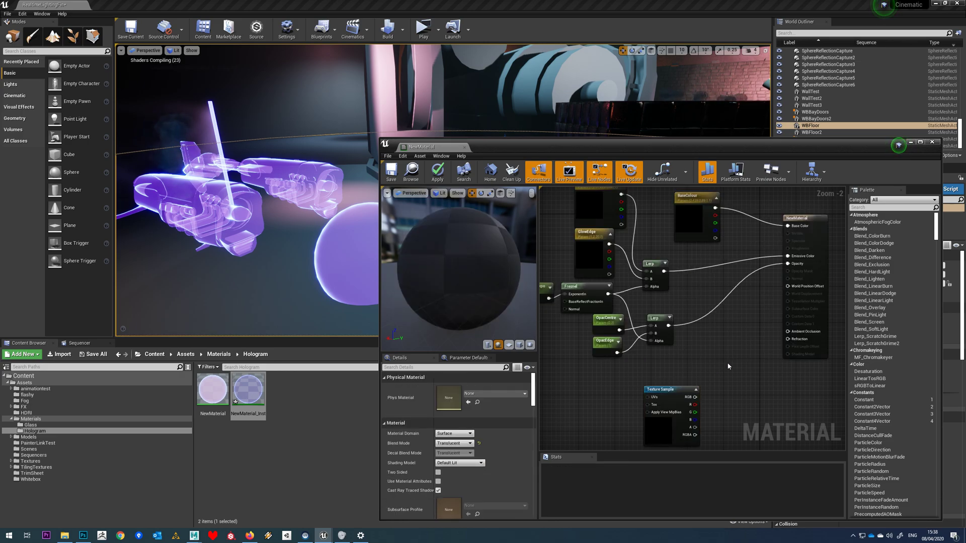
{"action": "key", "text": "t"}
{"action": "left_click", "coordinate": [728, 358]}
{"action": "left_click", "coordinate": [737, 358]}
{"action": "left_click", "coordinate": [738, 361]}
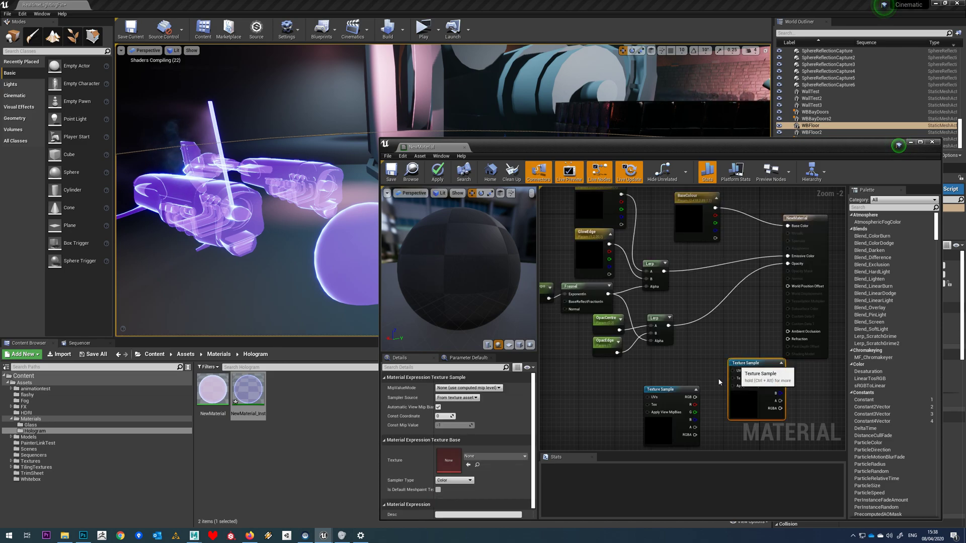
{"action": "key", "text": "Delete"}
- Assign the Noise texture to the Texture Sample node and position the node below the opacity parameters
{"action": "left_click_drag", "start_coordinate": [669, 390], "coordinate": [673, 373]}
{"action": "right_click_drag", "start_coordinate": [628, 398], "coordinate": [643, 359]}
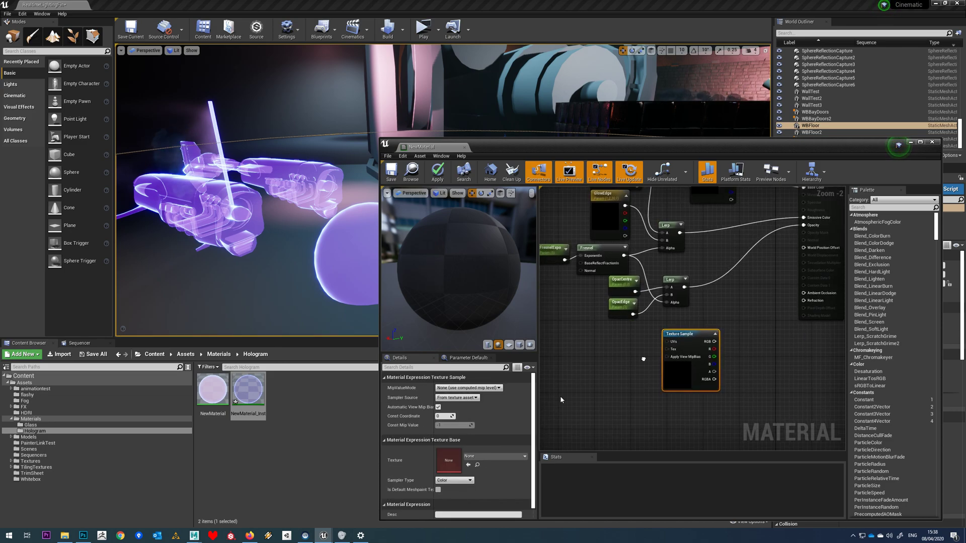
{"action": "left_click", "coordinate": [477, 457]}
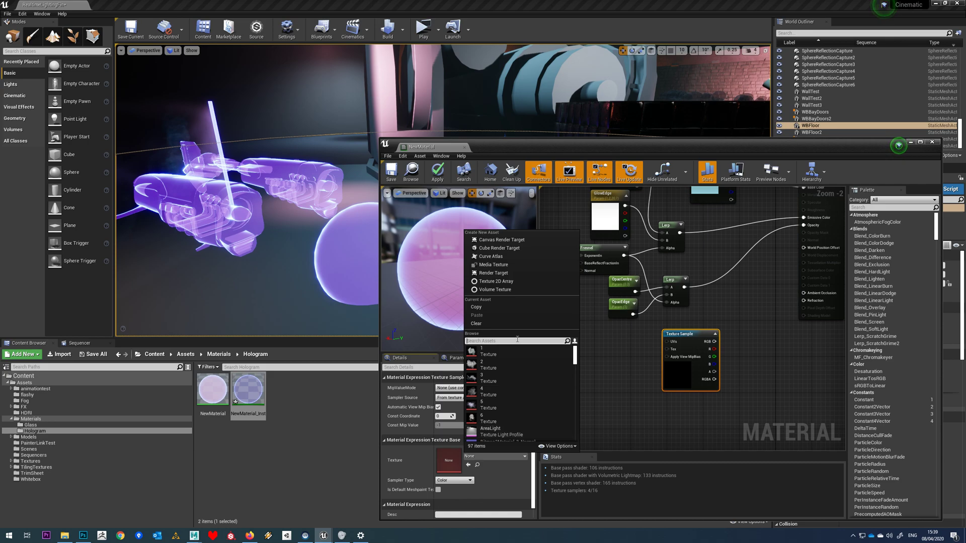
{"action": "type", "text": "noise"}
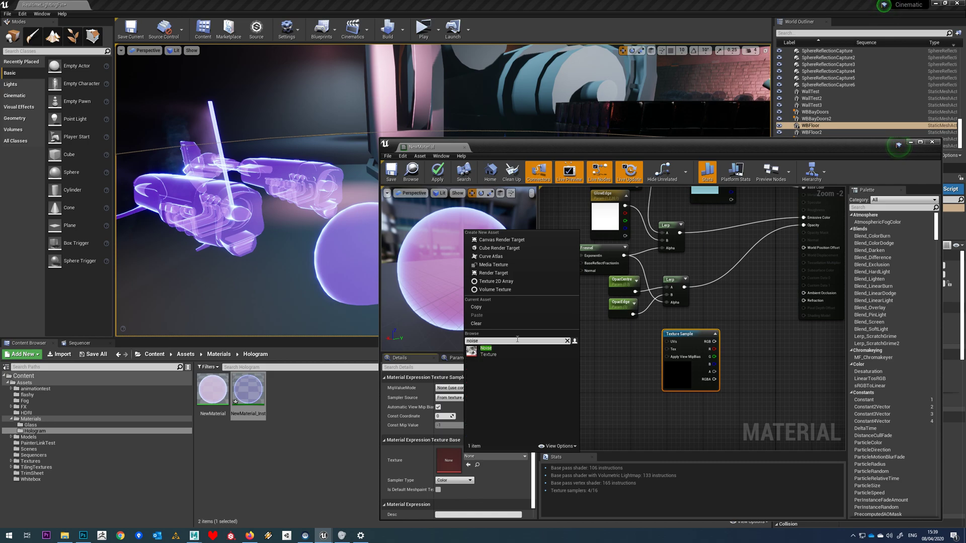
{"action": "left_click", "coordinate": [488, 354]}
{"action": "left_click_drag", "start_coordinate": [677, 375], "coordinate": [668, 383]}
{"action": "right_click_drag", "start_coordinate": [602, 354], "coordinate": [626, 370]}
{"action": "left_click_drag", "start_coordinate": [711, 363], "coordinate": [701, 367]}
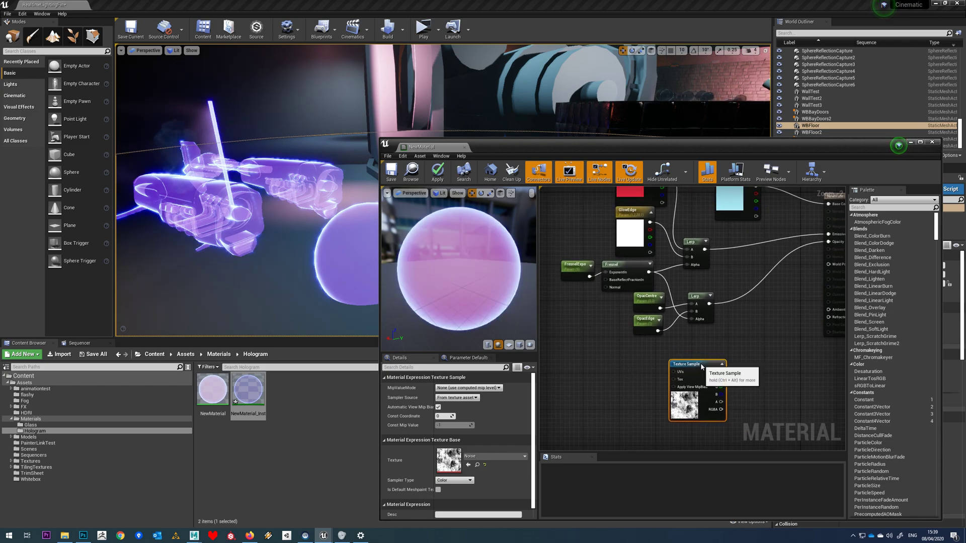
{"action": "right_click_drag", "start_coordinate": [701, 363], "coordinate": [681, 373]}
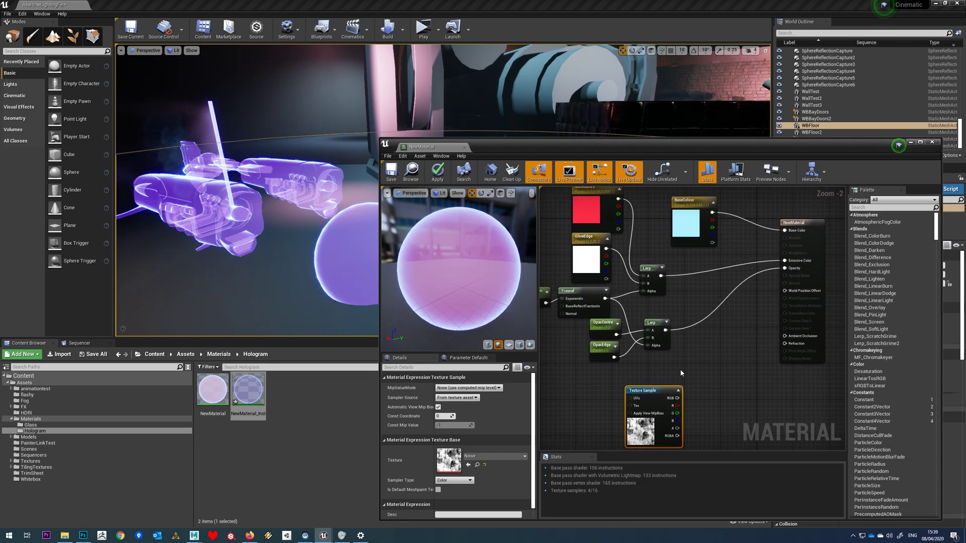
- Add a second Lerp node with the noise texture's RGB feeding Alpha and the opacity Lerp's output feeding B
{"action": "left_click", "coordinate": [724, 347]}
{"action": "left_click_drag", "start_coordinate": [678, 398], "coordinate": [714, 375]}
{"action": "right_click_drag", "start_coordinate": [682, 358], "coordinate": [702, 366]}
{"action": "left_click_drag", "start_coordinate": [654, 348], "coordinate": [718, 384]}
{"action": "left_click_drag", "start_coordinate": [785, 241], "coordinate": [812, 227]}
{"action": "right_click_drag", "start_coordinate": [744, 324], "coordinate": [730, 279]}
{"action": "left_click_drag", "start_coordinate": [717, 333], "coordinate": [732, 357]}
- Add a Multiply node above the new Lerp and connect the opacity Lerp's output to its A input
{"action": "key", "text": "m"}
{"action": "left_click", "coordinate": [709, 300]}
{"action": "left_click_drag", "start_coordinate": [640, 304], "coordinate": [713, 312]}
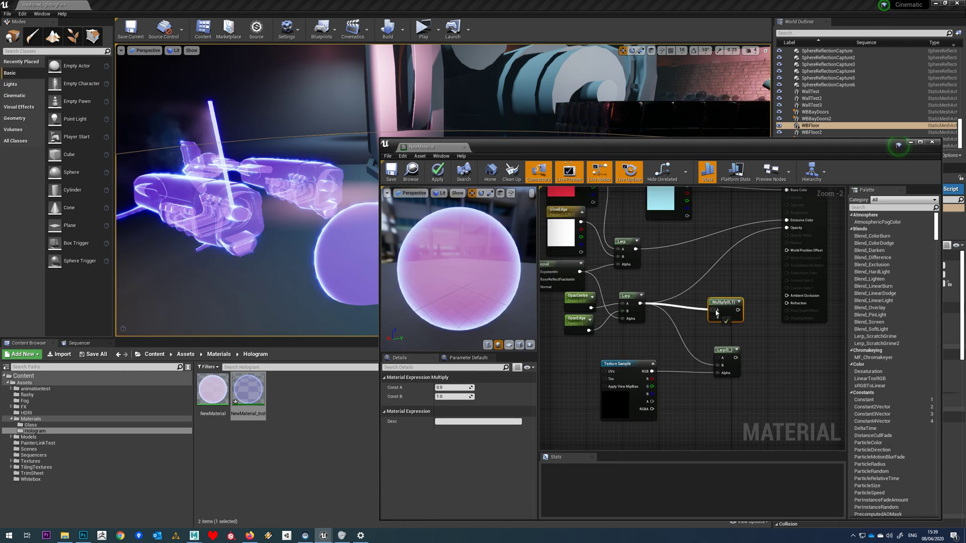
- Add a Constant node feeding the Multiply node's B input and convert it to a parameter named NoiseMix
{"action": "key", "text": "1"}
{"action": "left_click", "coordinate": [656, 328]}
{"action": "mouse_move", "coordinate": [665, 340]}
{"action": "left_mouse_down"}
{"action": "mouse_move", "coordinate": [724, 324]}
{"action": "mouse_move", "coordinate": [663, 326]}
{"action": "mouse_move", "coordinate": [671, 323]}
{"action": "left_mouse_up"}
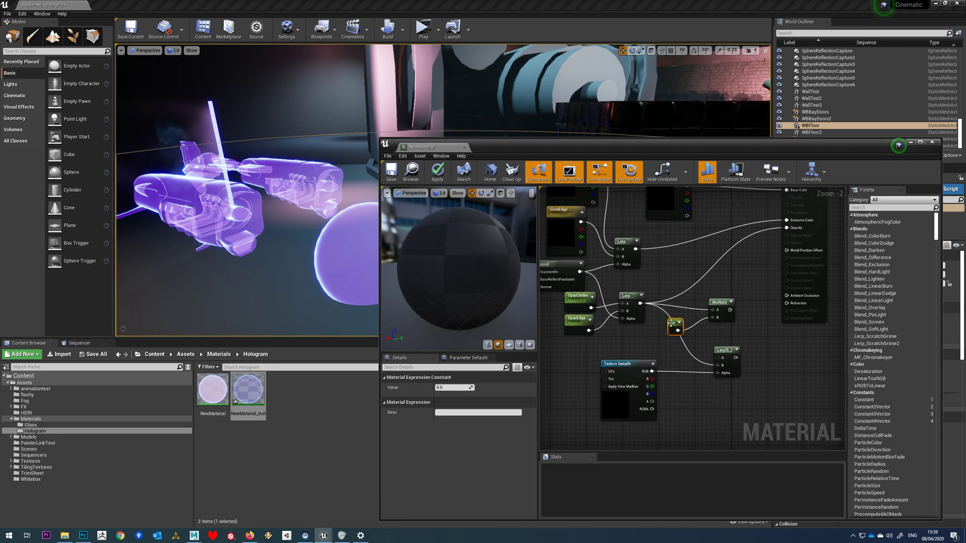
{"action": "right_click", "coordinate": [672, 323]}
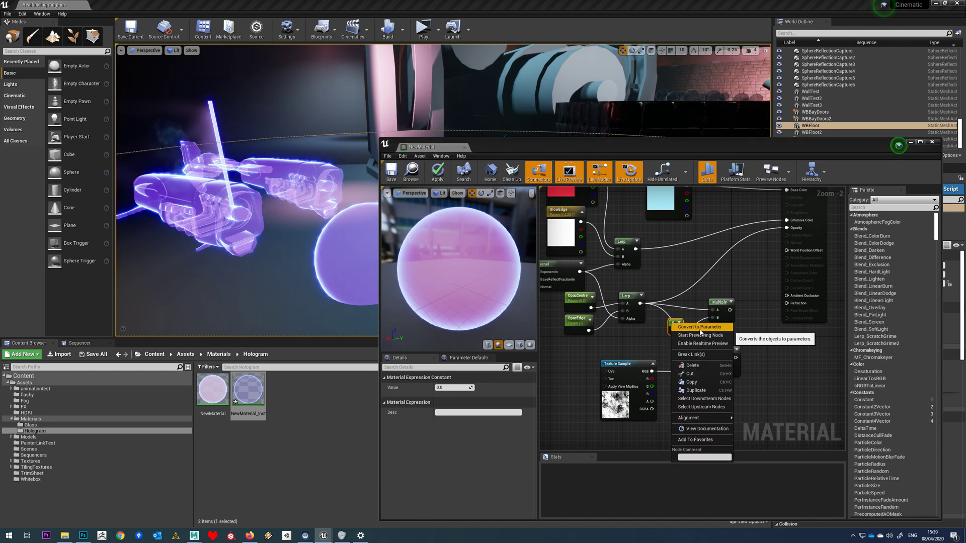
{"action": "left_click", "coordinate": [700, 328]}
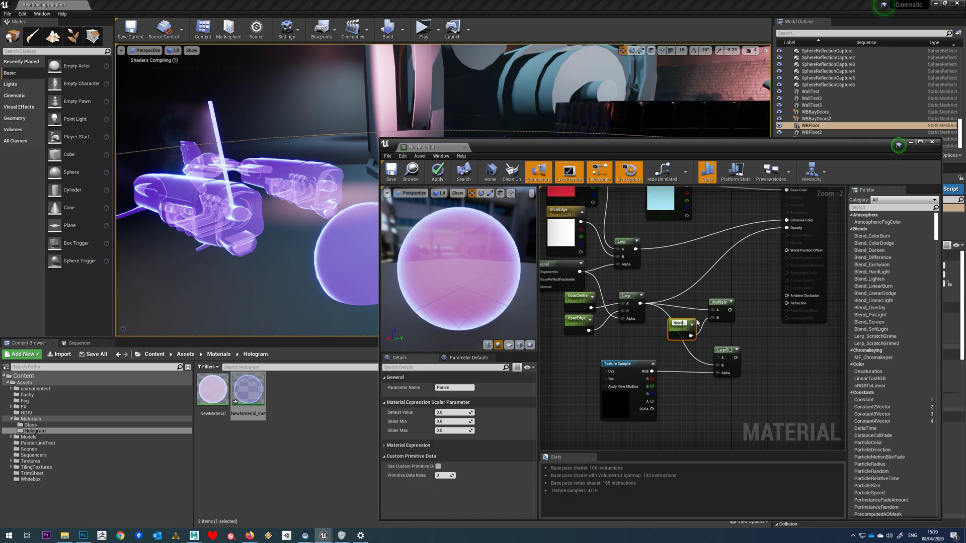
{"action": "type", "text": "NoiseMix"}
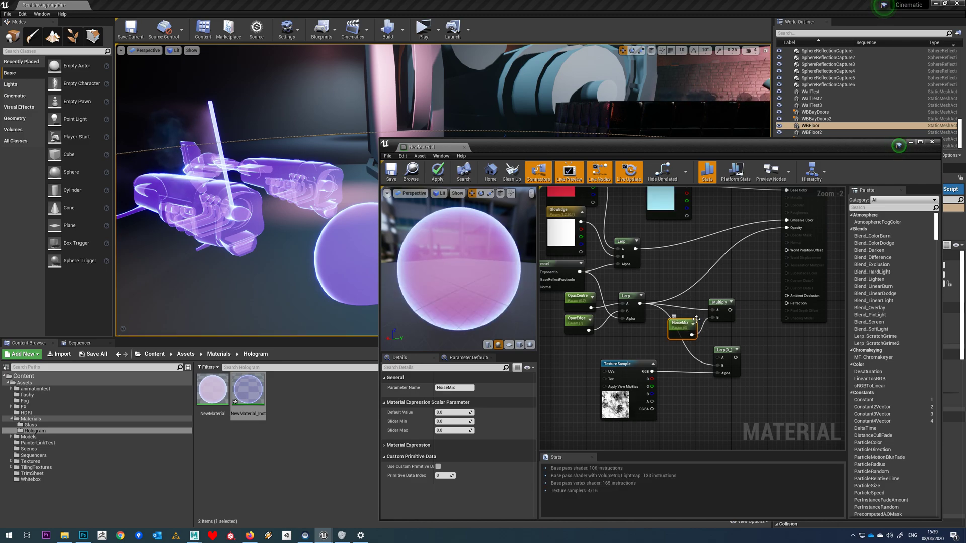
- Tidy the NoiseMix, Multiply and noise Lerp nodes, then connect the Multiply output to the noise Lerp's A input
{"action": "left_click", "coordinate": [723, 299]}
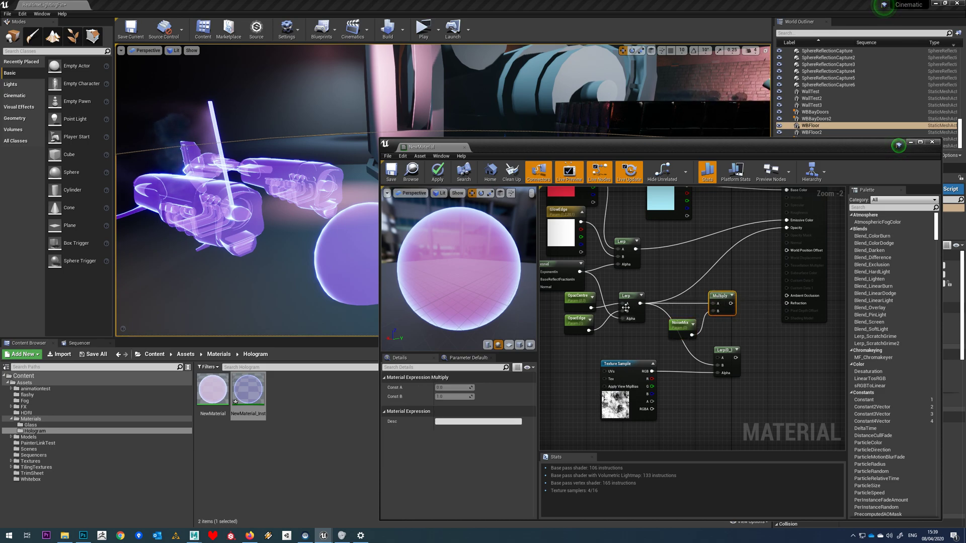
{"action": "mouse_move", "coordinate": [630, 302]}
{"action": "right_mouse_down"}
{"action": "mouse_move", "coordinate": [655, 315]}
{"action": "mouse_move", "coordinate": [642, 289]}
{"action": "right_mouse_up"}
{"action": "left_click_drag", "start_coordinate": [662, 330], "coordinate": [662, 321]}
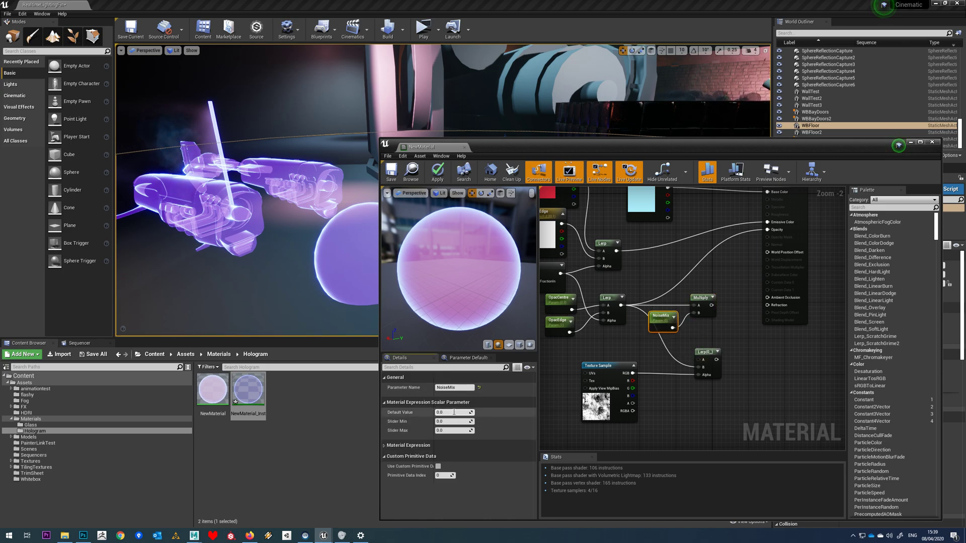
{"action": "left_click", "coordinate": [713, 297]}
{"action": "left_click_drag", "start_coordinate": [709, 352], "coordinate": [745, 349]}
{"action": "left_click_drag", "start_coordinate": [726, 305], "coordinate": [735, 359]}
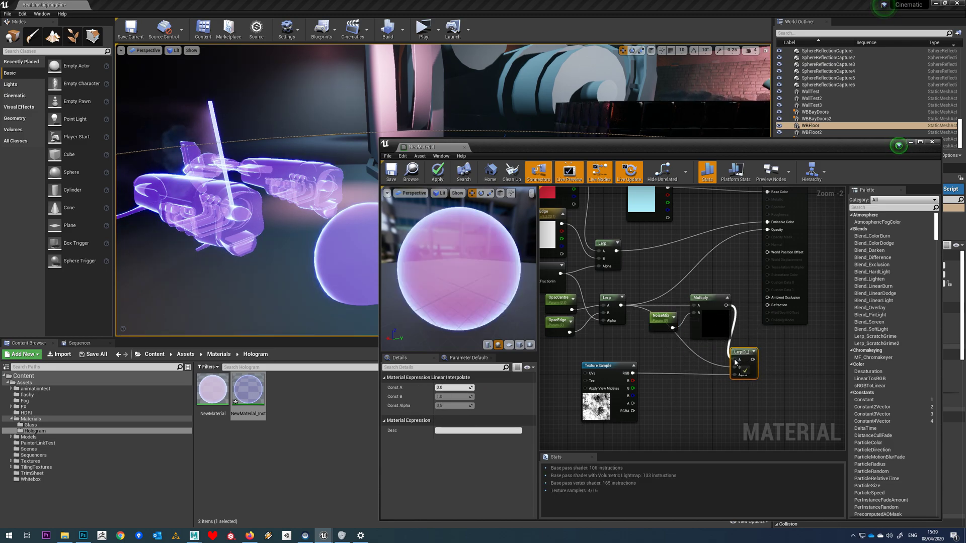
- Connect the noise Lerp to the material's Opacity input and drive its Alpha with the noise texture's red channel
{"action": "right_click_drag", "start_coordinate": [751, 336], "coordinate": [750, 385]}
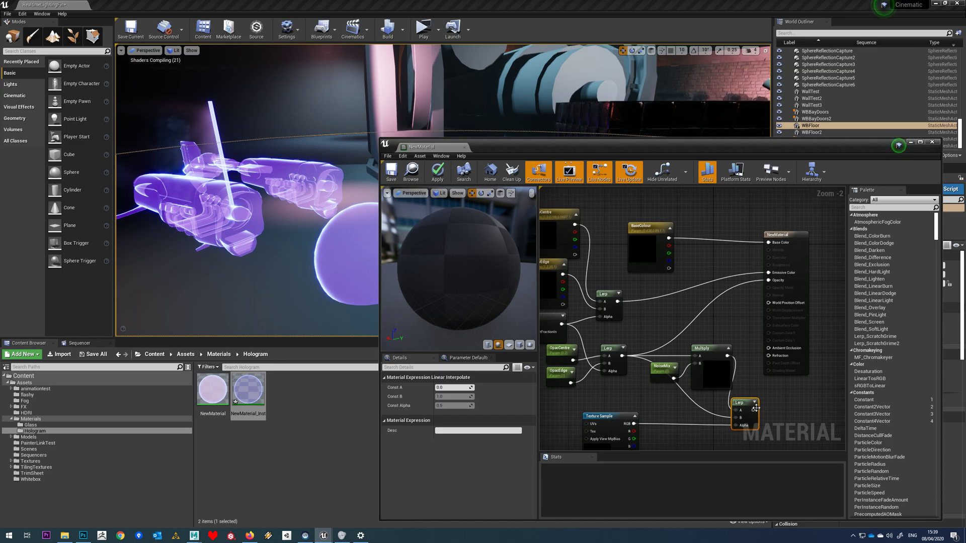
{"action": "left_click_drag", "start_coordinate": [754, 410], "coordinate": [755, 291]}
{"action": "right_click_drag", "start_coordinate": [716, 353], "coordinate": [719, 308]}
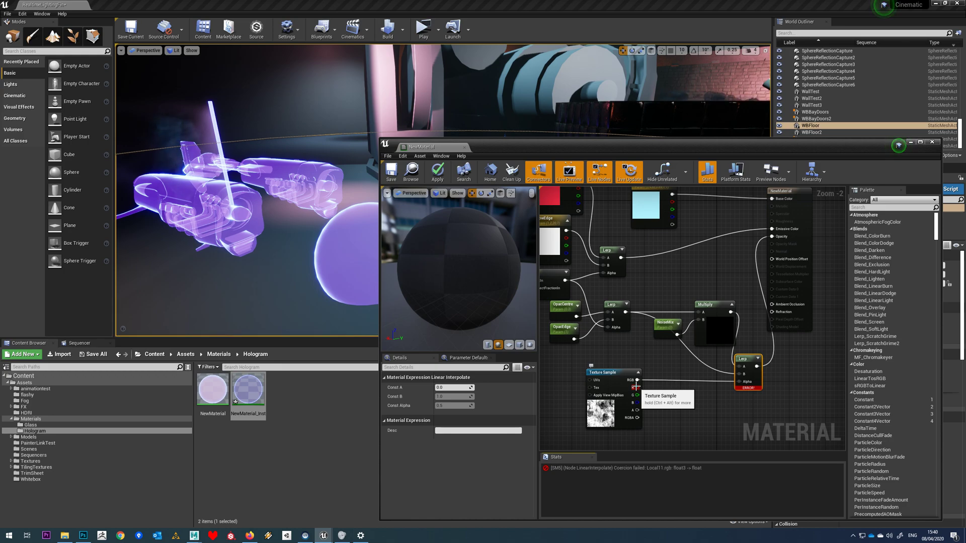
{"action": "left_click_drag", "start_coordinate": [635, 387], "coordinate": [739, 381]}
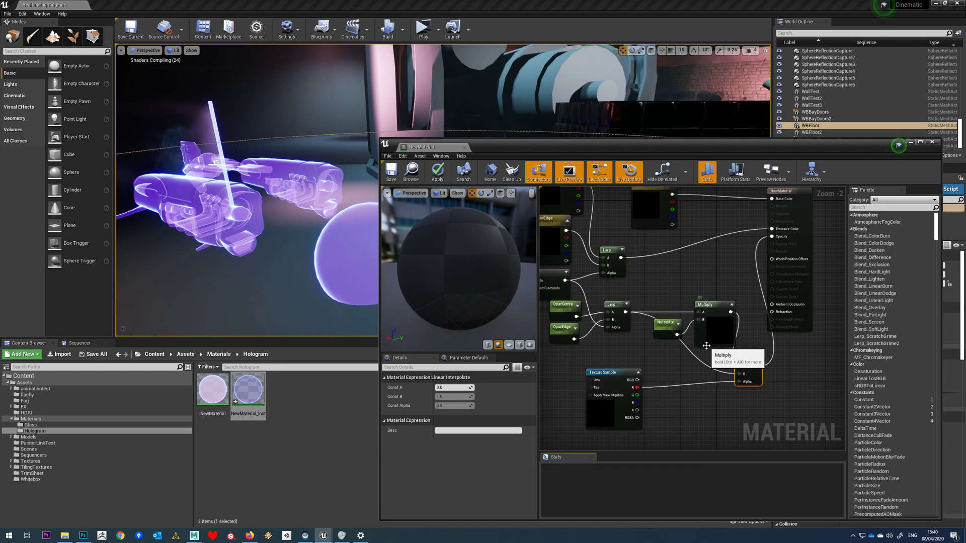
{"action": "mouse_move", "coordinate": [681, 360]}
{"action": "right_mouse_down"}
{"action": "mouse_move", "coordinate": [690, 379]}
{"action": "mouse_move", "coordinate": [677, 372]}
{"action": "right_mouse_up"}
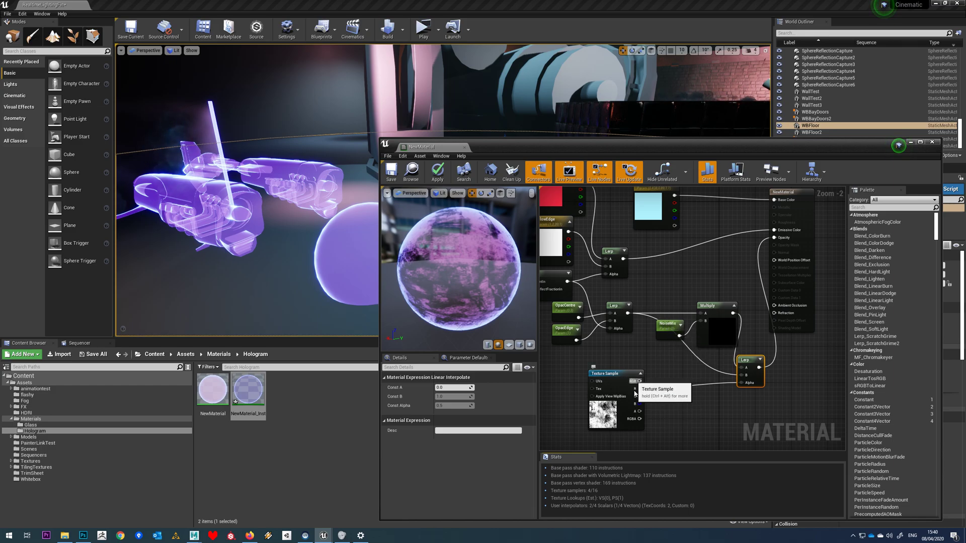
- Try NoiseMix default values of 1 and 0.9 and inspect the effect on the preview sphere
{"action": "left_click", "coordinate": [676, 335]}
{"action": "left_click", "coordinate": [662, 361]}
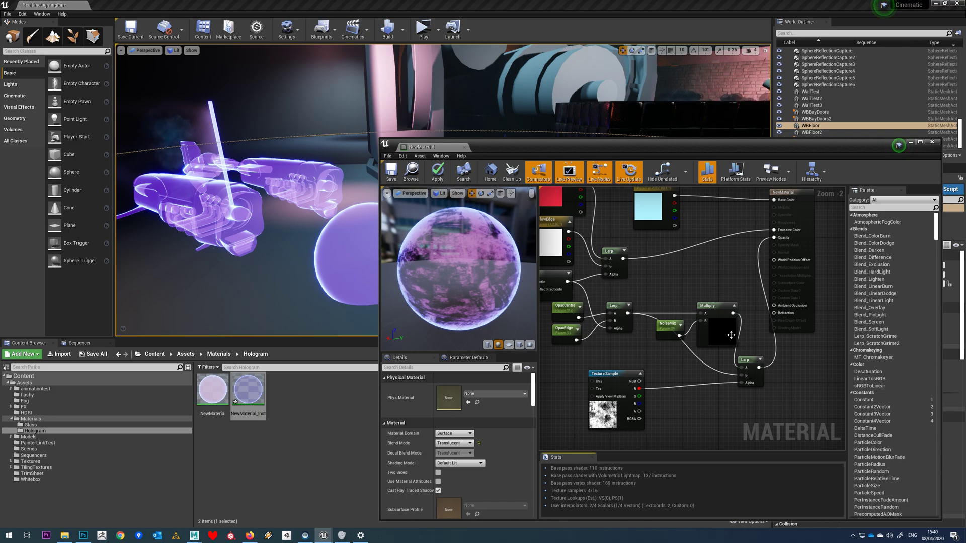
{"action": "left_click", "coordinate": [668, 325]}
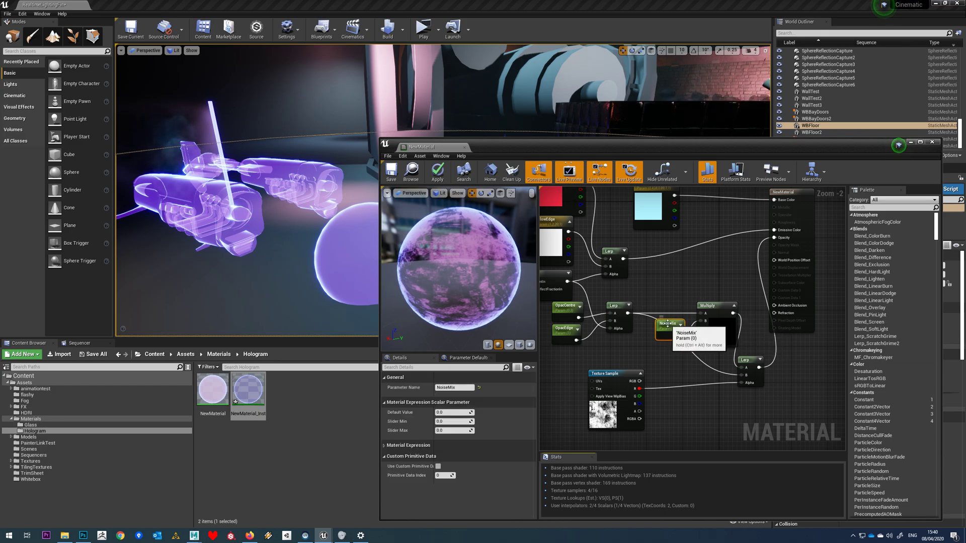
{"action": "left_click", "coordinate": [452, 413]}
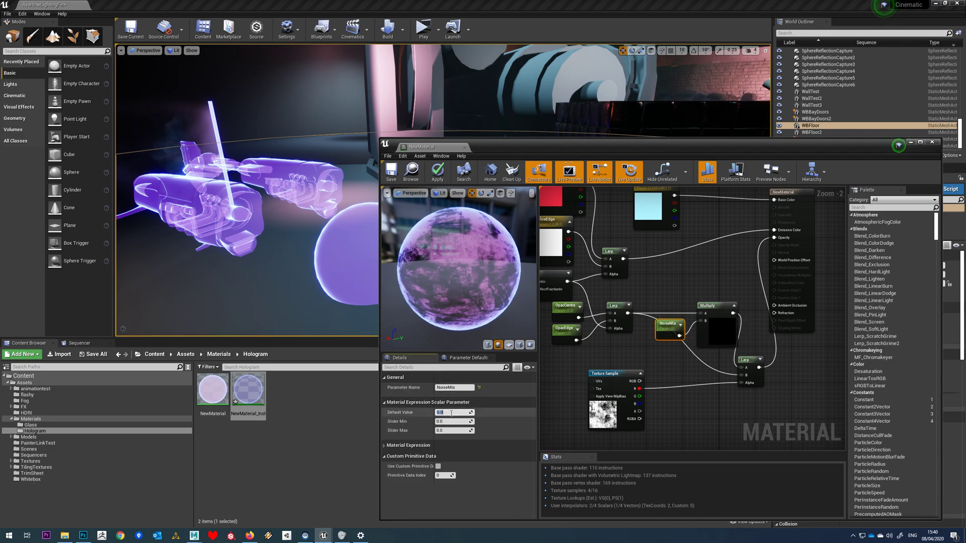
{"action": "key", "text": "Return"}
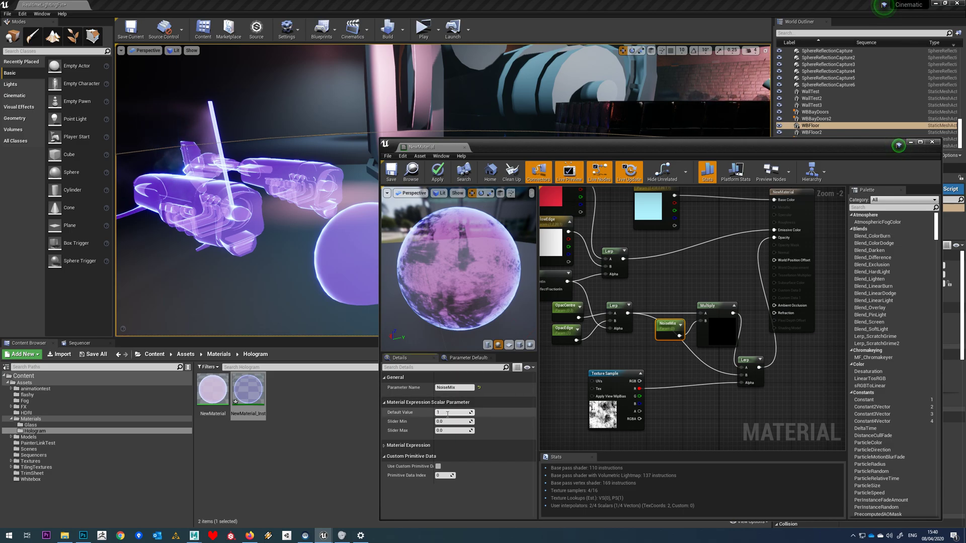
{"action": "key", "text": "Return"}
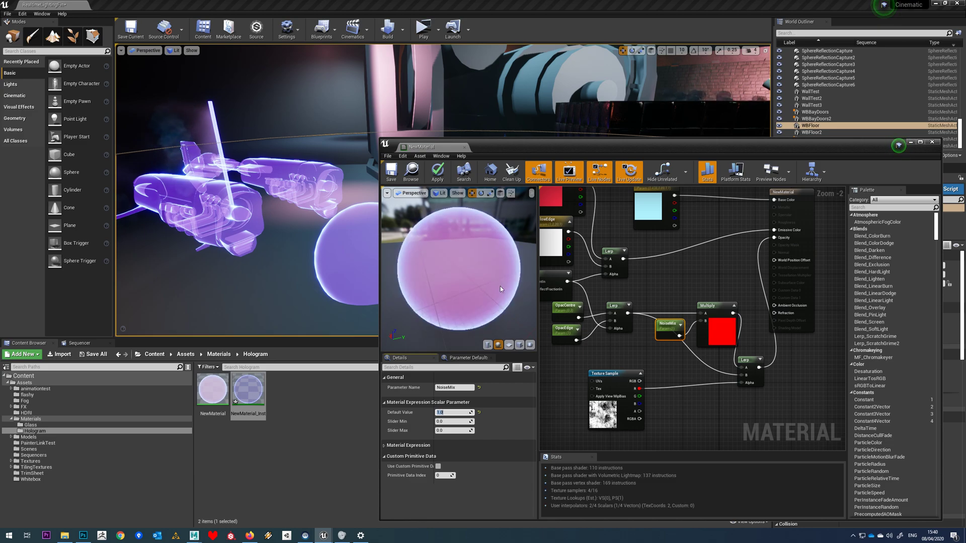
{"action": "left_click_drag", "start_coordinate": [509, 293], "coordinate": [490, 293]}
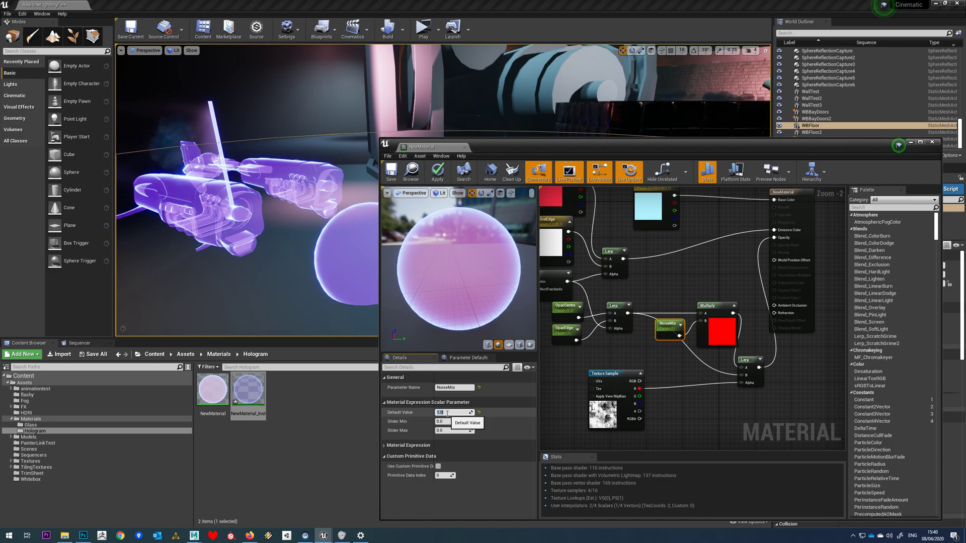
{"action": "key", "text": "Return"}
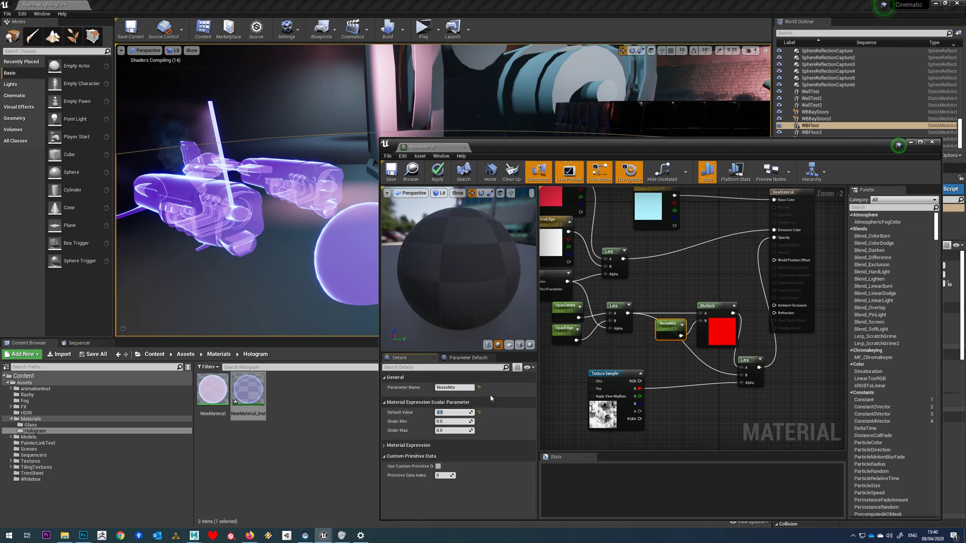
{"action": "left_click_drag", "start_coordinate": [489, 297], "coordinate": [468, 297]}
- Set the NoiseMix parameter's default value to 0.7 and check the noise on the preview sphere
{"action": "left_click", "coordinate": [445, 412]}
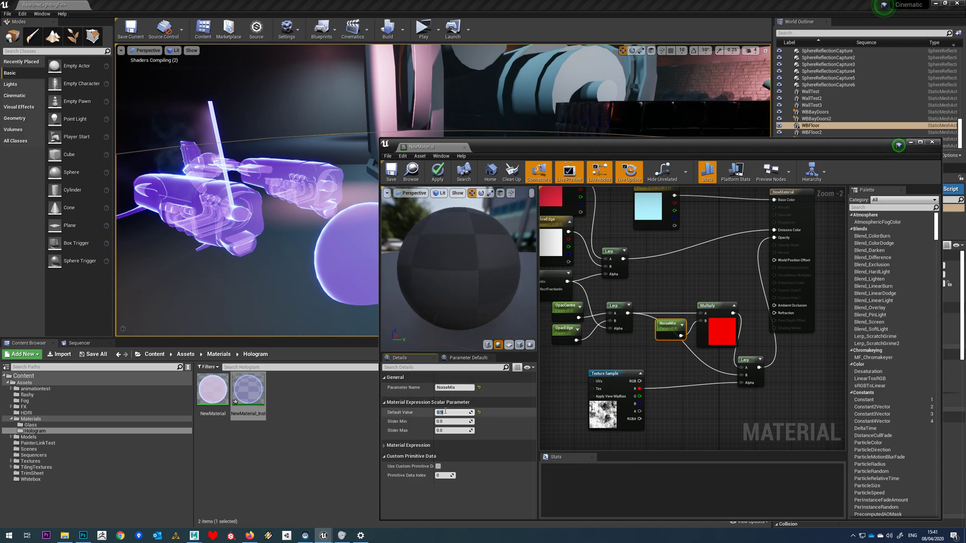
{"action": "type", "text": ".7"}
{"action": "key", "text": "Return"}
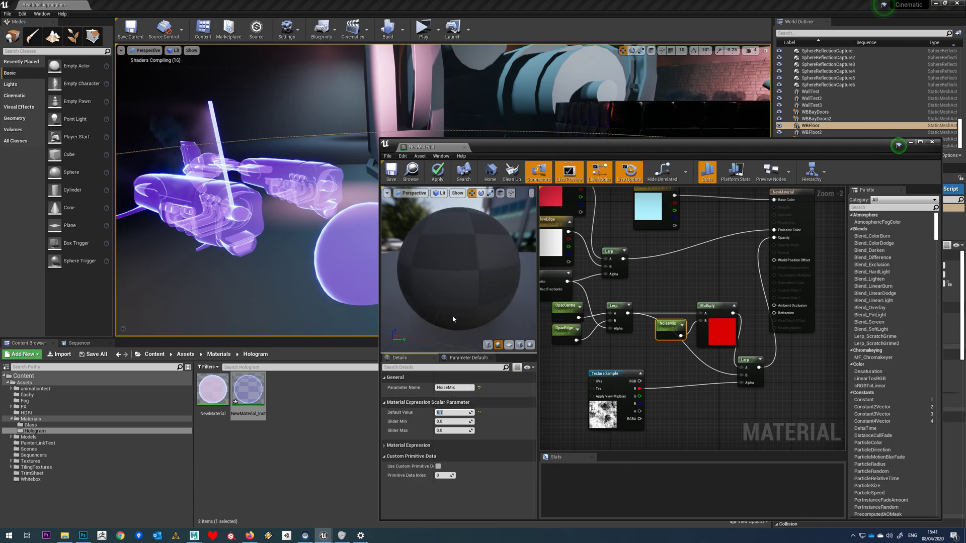
{"action": "left_click_drag", "start_coordinate": [471, 304], "coordinate": [485, 297]}
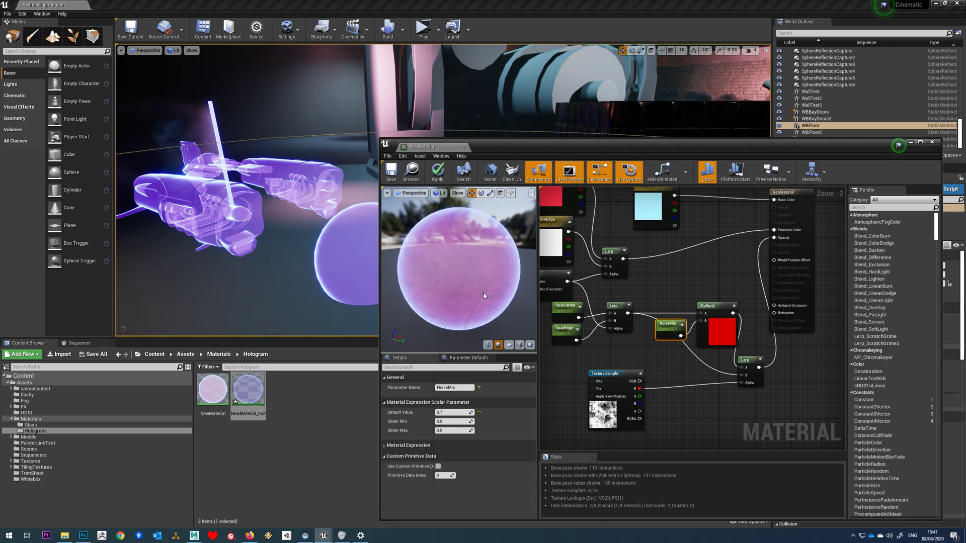
- Move the material's result node farther from the noise Lerp and save the material
{"action": "right_click_drag", "start_coordinate": [796, 196], "coordinate": [789, 211]}
{"action": "left_click_drag", "start_coordinate": [789, 211], "coordinate": [840, 211]}
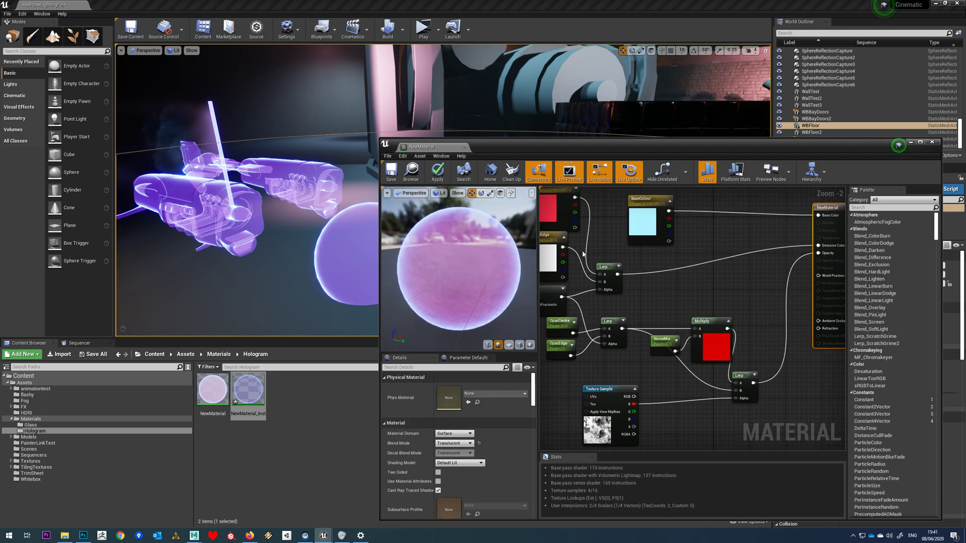
{"action": "left_click", "coordinate": [392, 173]}
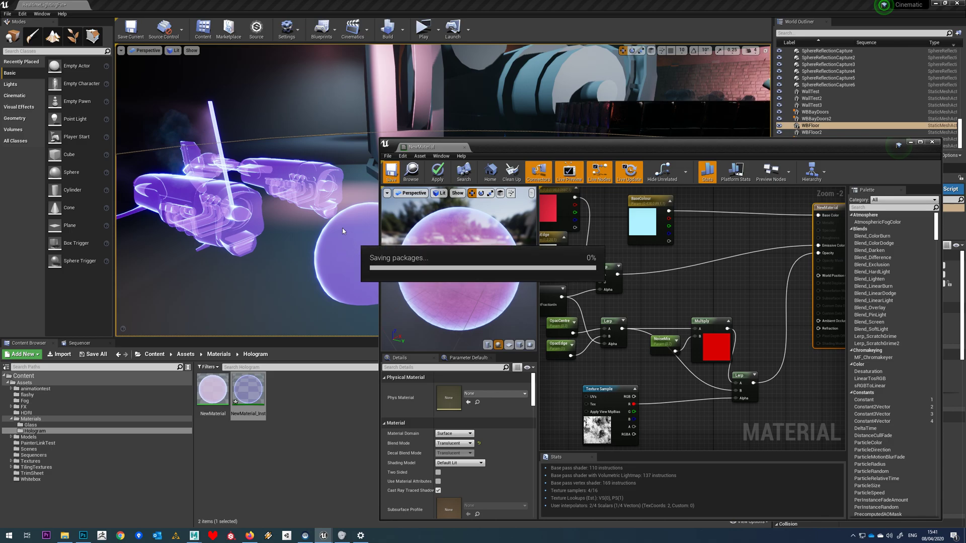
- Move the material editor window aside and examine the updated hologram on the ship and sphere in the level
{"action": "left_click_drag", "start_coordinate": [553, 147], "coordinate": [672, 142]}
{"action": "right_click_drag", "start_coordinate": [322, 202], "coordinate": [410, 263]}
{"action": "right_click_drag", "start_coordinate": [760, 381], "coordinate": [845, 307]}
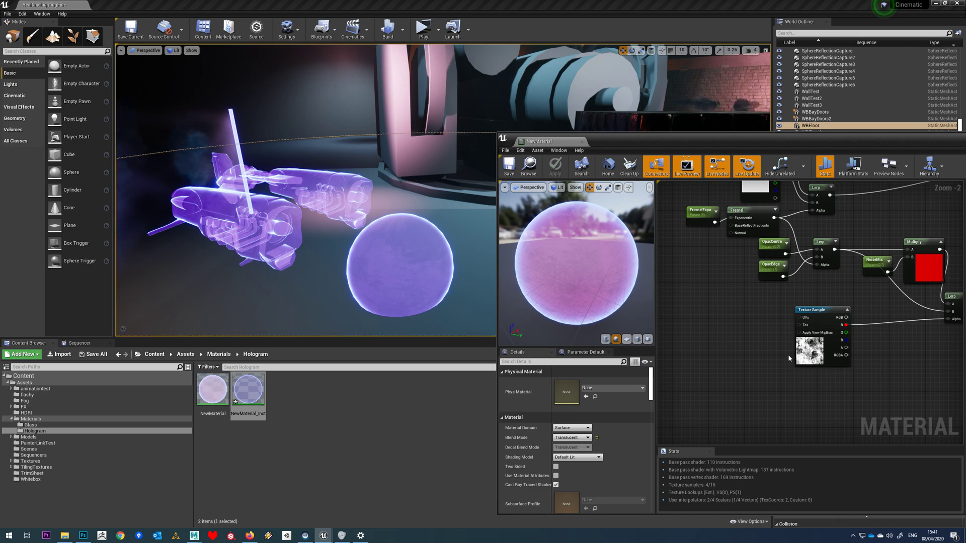
- Add a Panner node beside the noise Texture Sample, on its input side
{"action": "right_click_drag", "start_coordinate": [756, 345], "coordinate": [778, 339]}
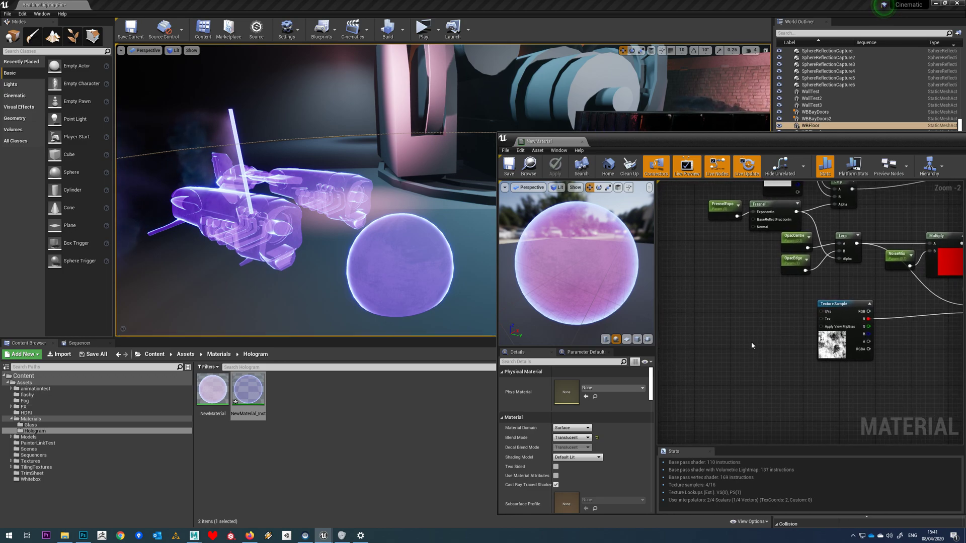
{"action": "right_click", "coordinate": [716, 330]}
{"action": "type", "text": "pann"}
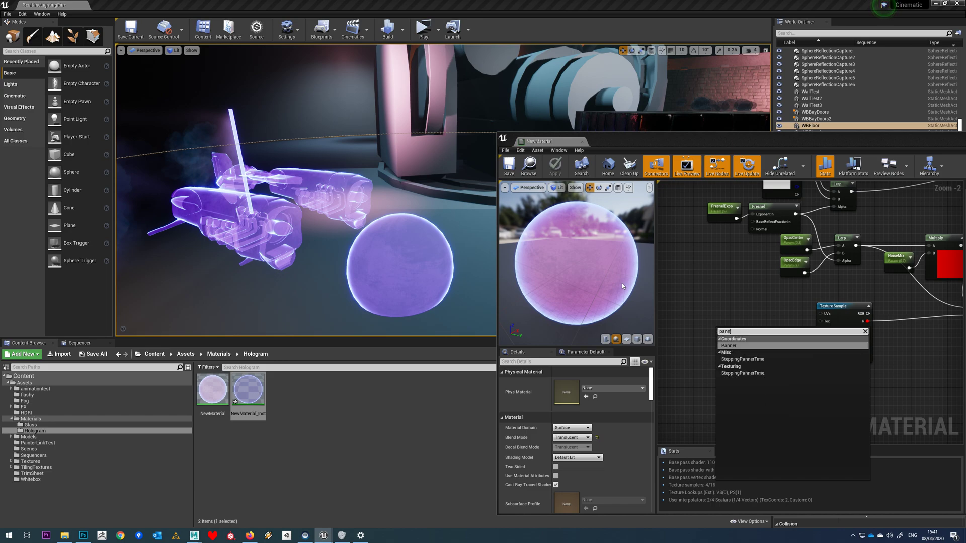
{"action": "left_click", "coordinate": [719, 345]}
{"action": "left_click_drag", "start_coordinate": [726, 328], "coordinate": [743, 317]}
{"action": "right_click_drag", "start_coordinate": [737, 325], "coordinate": [808, 349]}
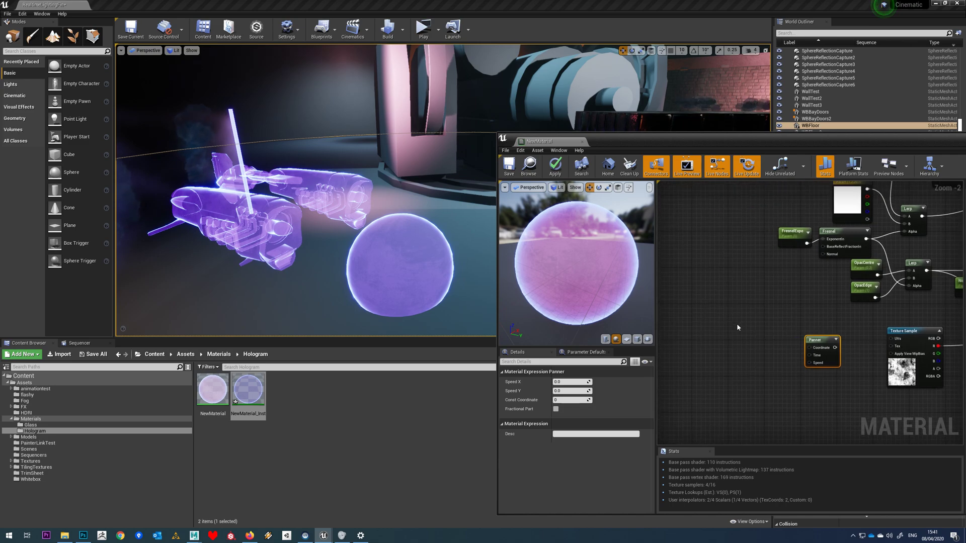
- Add a TextureCoordinate node beside the Panner and connect it to the Panner's Coordinate input
{"action": "right_click", "coordinate": [738, 327]}
{"action": "type", "text": "texturec"}
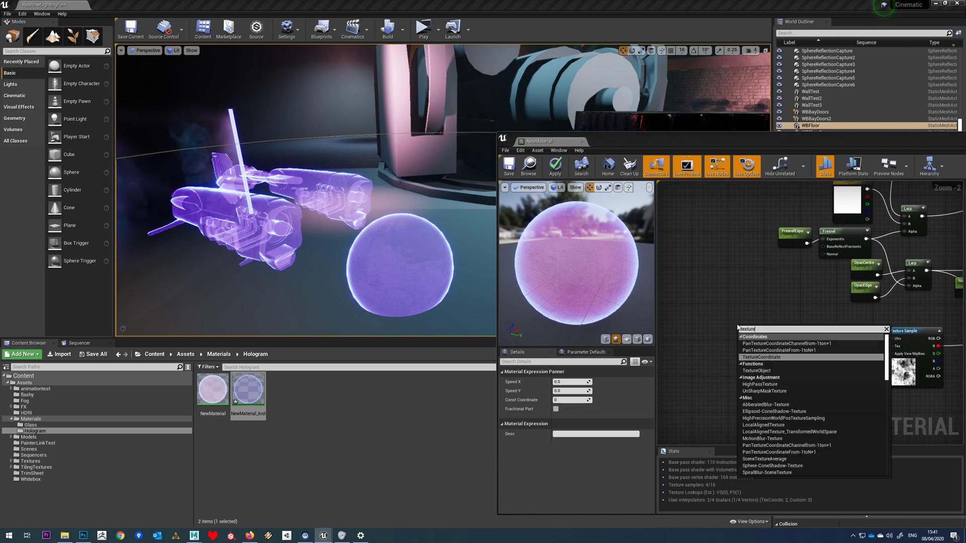
{"action": "left_click", "coordinate": [768, 357]}
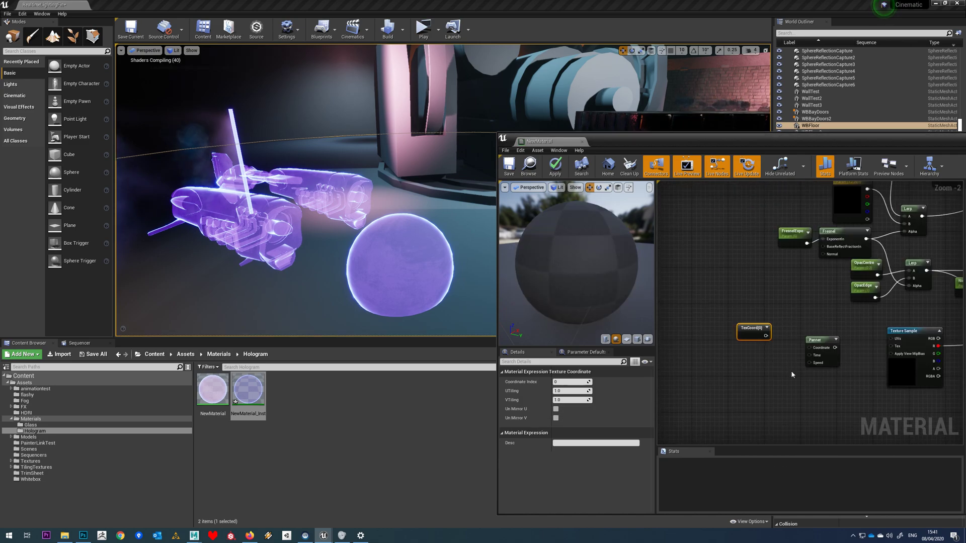
{"action": "left_click_drag", "start_coordinate": [749, 332], "coordinate": [816, 351]}
{"action": "right_click_drag", "start_coordinate": [804, 317], "coordinate": [781, 326]}
{"action": "left_click_drag", "start_coordinate": [730, 348], "coordinate": [739, 353]}
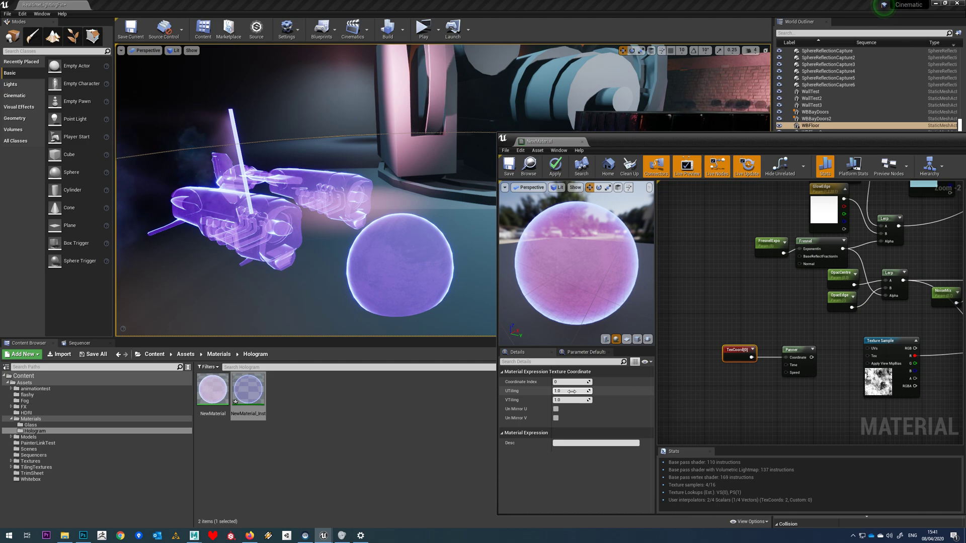
- Set the texture coordinate's UTiling and VTiling to 3, and connect the Panner's output to the noise Texture Sample's UVs
{"action": "left_click", "coordinate": [577, 391]}
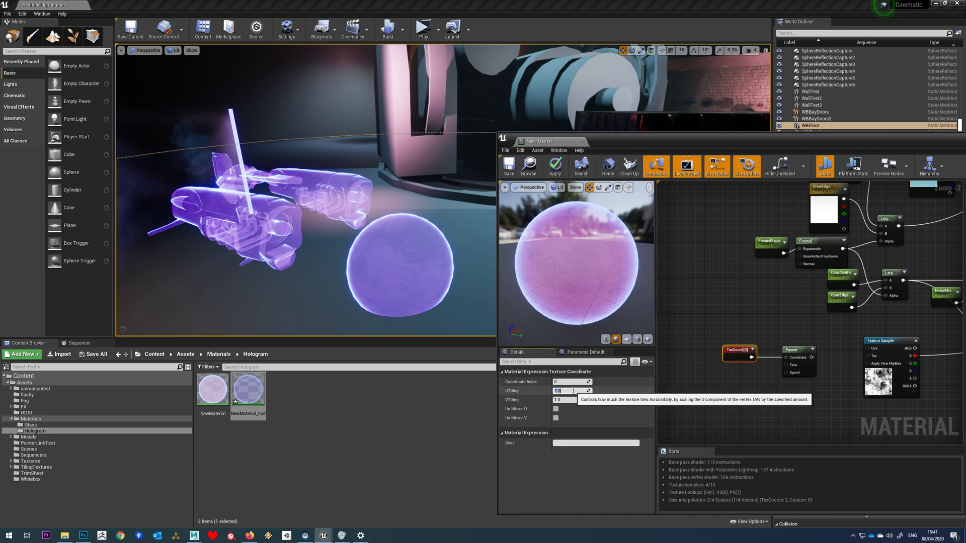
{"action": "type", "text": "3"}
{"action": "left_click", "coordinate": [568, 400]}
{"action": "type", "text": "3"}
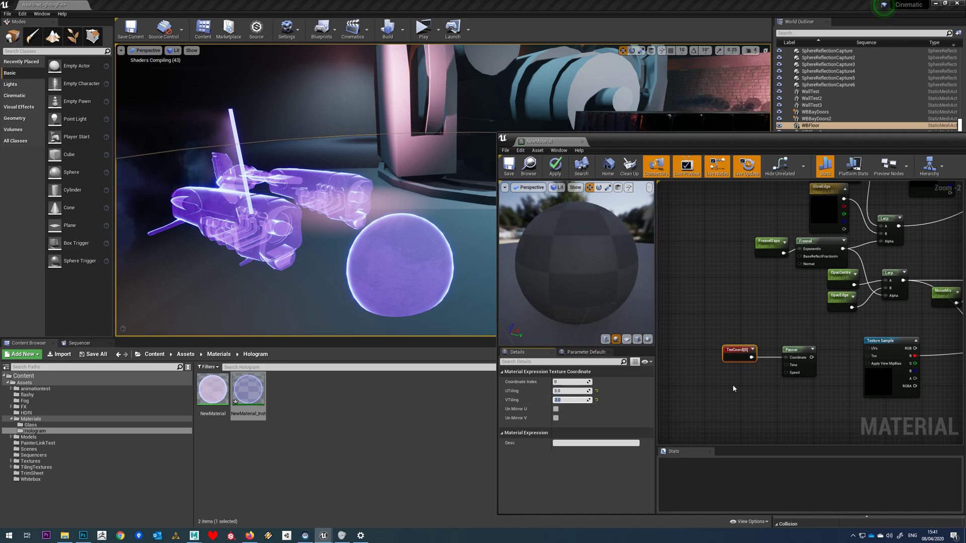
{"action": "right_click_drag", "start_coordinate": [733, 386], "coordinate": [710, 396]}
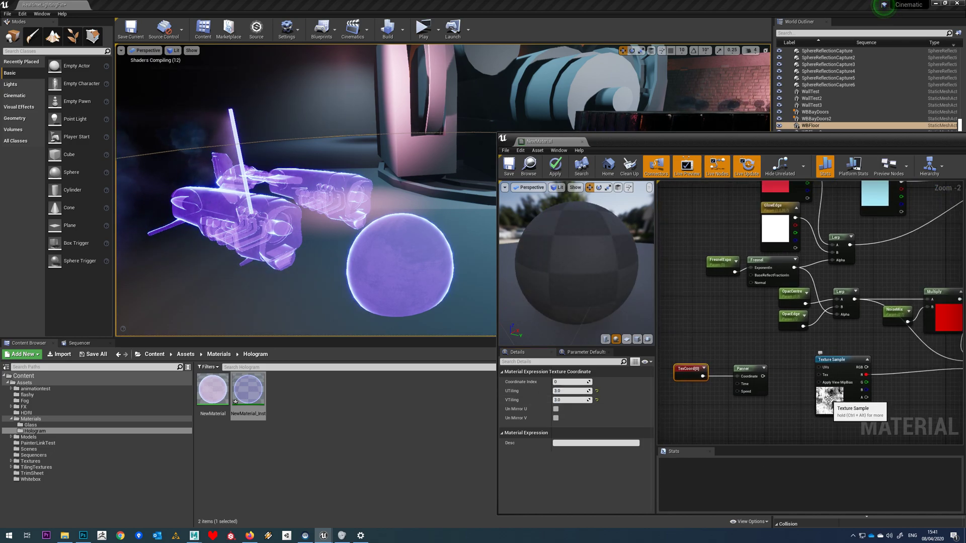
{"action": "left_click_drag", "start_coordinate": [763, 377], "coordinate": [823, 369]}
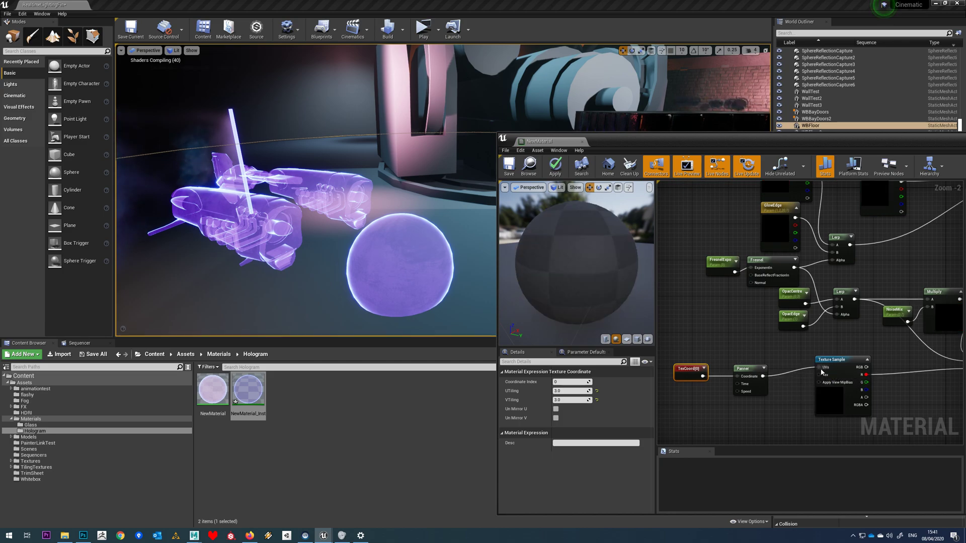
- Add a Time node connected to the Panner's Time input and place it just below the texture coordinate node
{"action": "right_click_drag", "start_coordinate": [723, 402], "coordinate": [749, 383]}
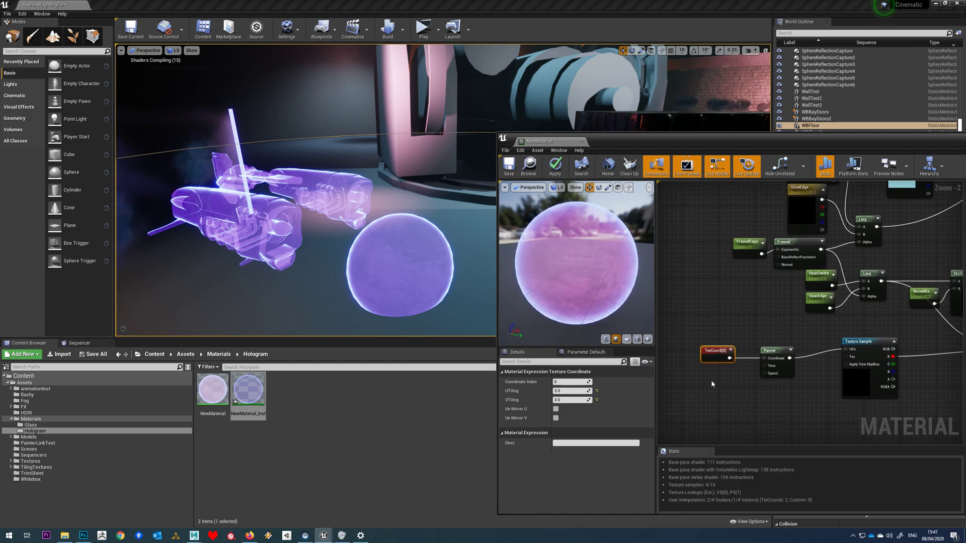
{"action": "right_click", "coordinate": [696, 376]}
{"action": "type", "text": "time"}
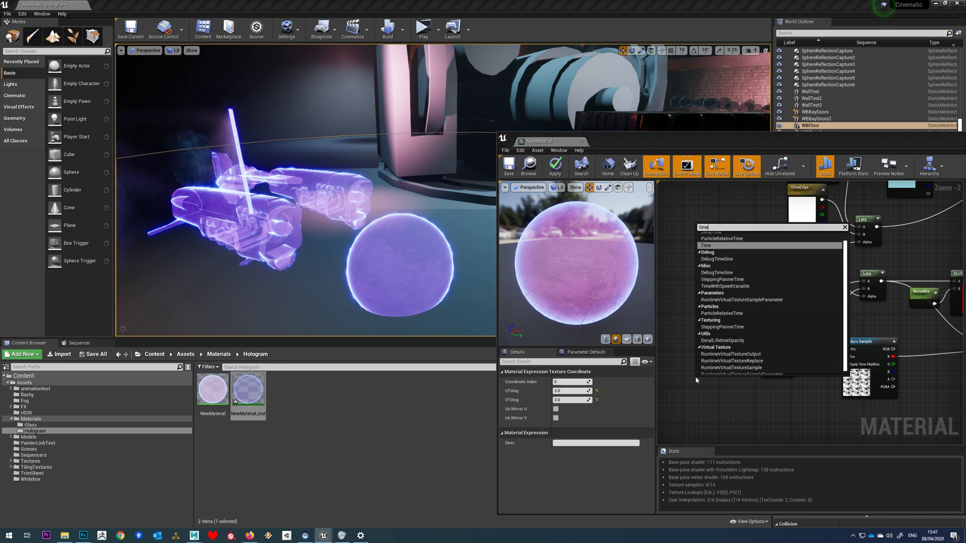
{"action": "left_click", "coordinate": [708, 247]}
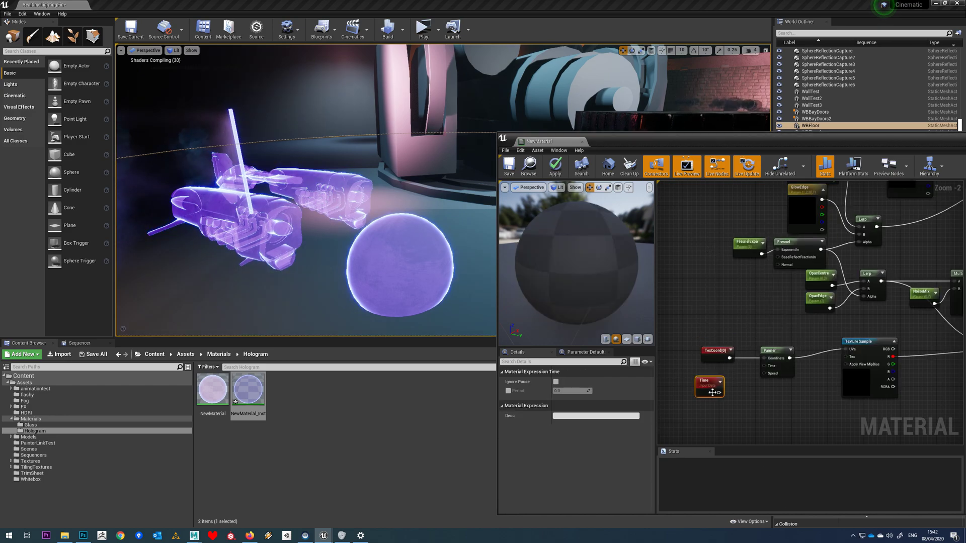
{"action": "left_click_drag", "start_coordinate": [719, 393], "coordinate": [713, 369]}
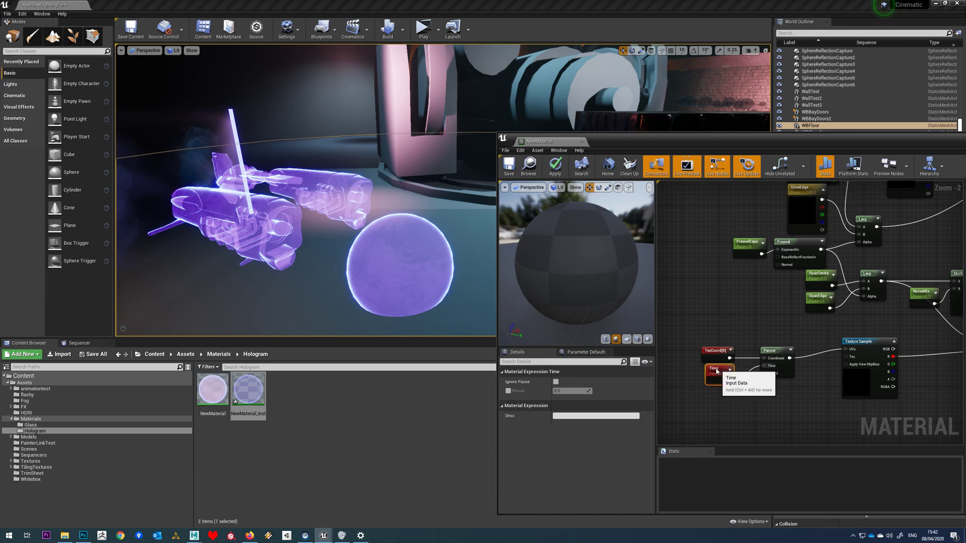
- Add a scalar parameter named NoiseSpeed, connect it to the Panner's Speed input and set its default value to 2
{"action": "left_click", "coordinate": [718, 403]}
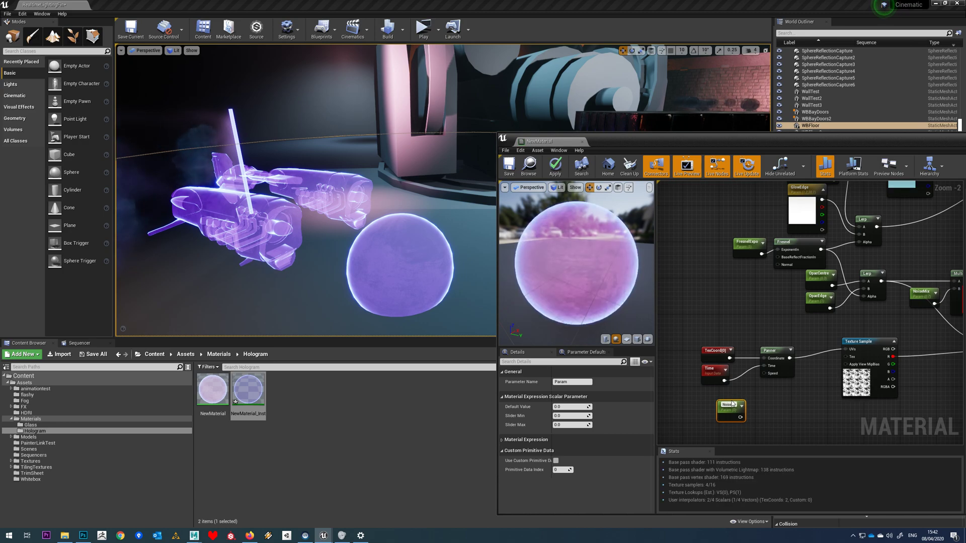
{"action": "left_click_drag", "start_coordinate": [731, 406], "coordinate": [766, 374]}
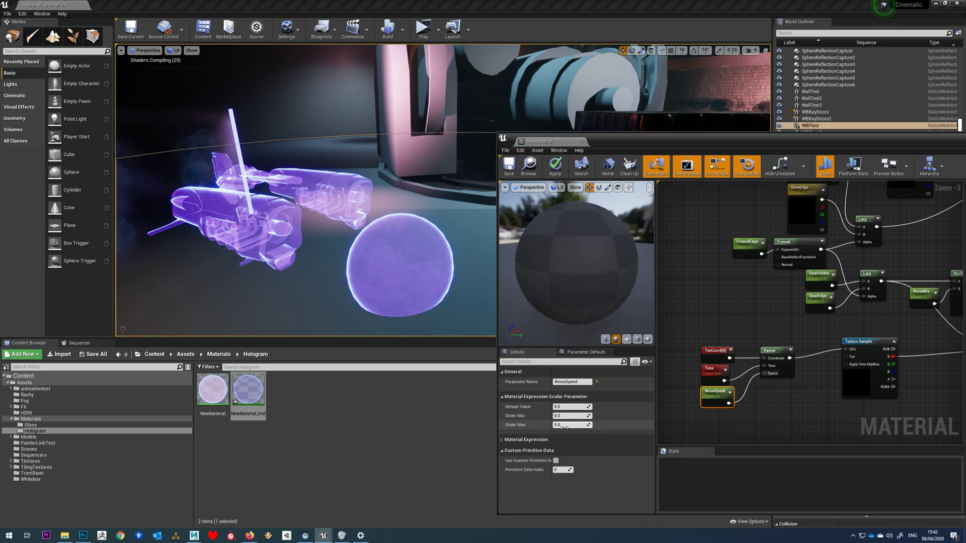
{"action": "left_click", "coordinate": [572, 407]}
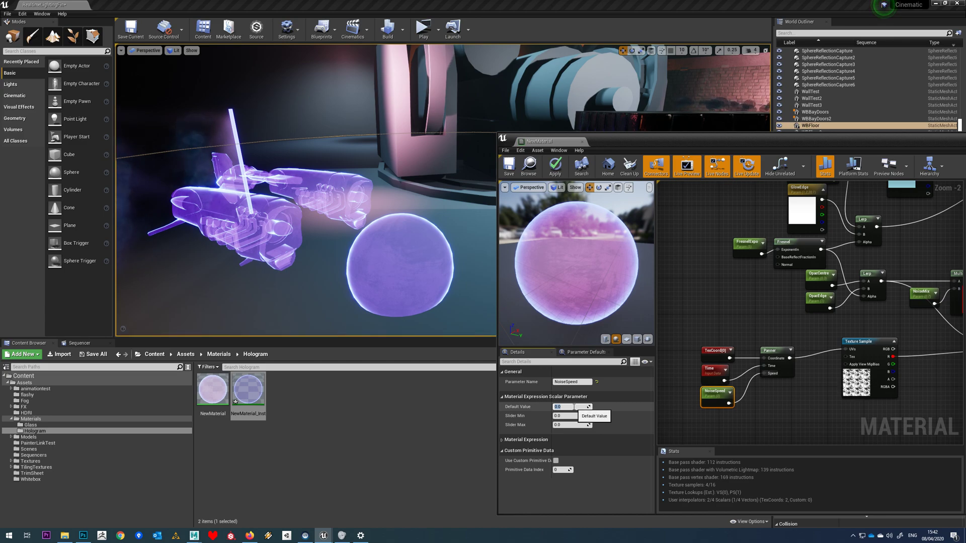
{"action": "type", "text": "2"}
{"action": "key", "text": "Return"}
- Save the material and examine the panning noise on the sphere in the level
{"action": "left_click", "coordinate": [508, 172]}
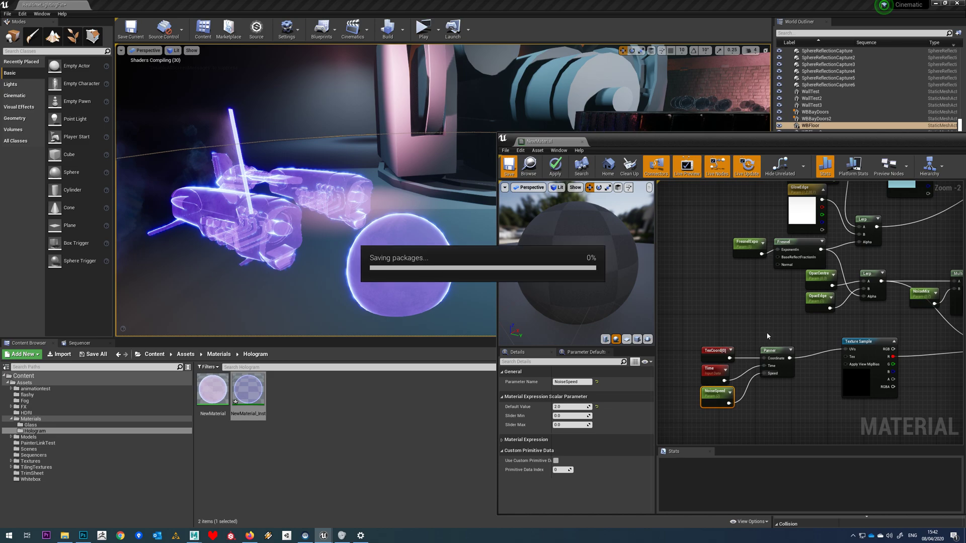
{"action": "left_click_drag", "start_coordinate": [368, 283], "coordinate": [421, 272]}
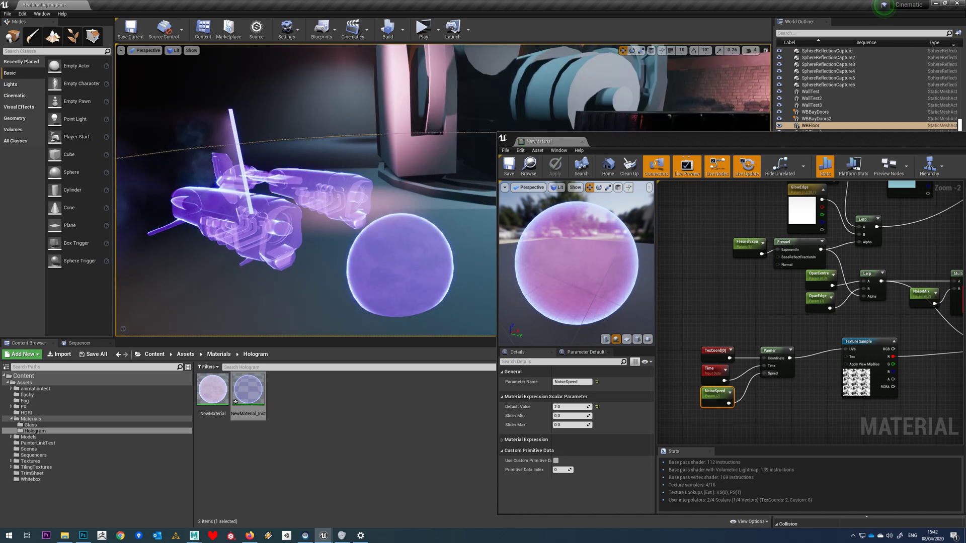
{"action": "right_click_drag", "start_coordinate": [747, 328], "coordinate": [697, 307]}
{"action": "right_click_drag", "start_coordinate": [747, 328], "coordinate": [767, 328]}
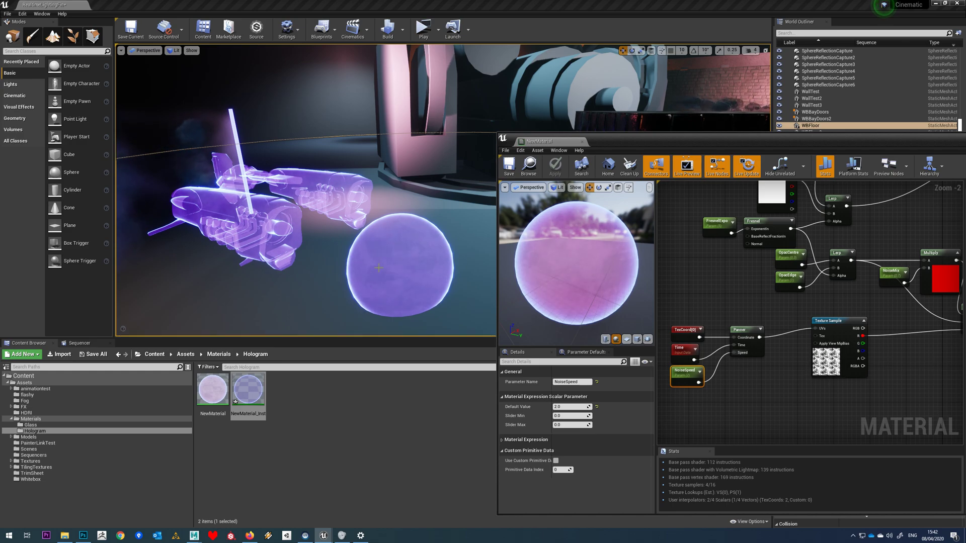
{"action": "right_click_drag", "start_coordinate": [802, 376], "coordinate": [787, 386]}
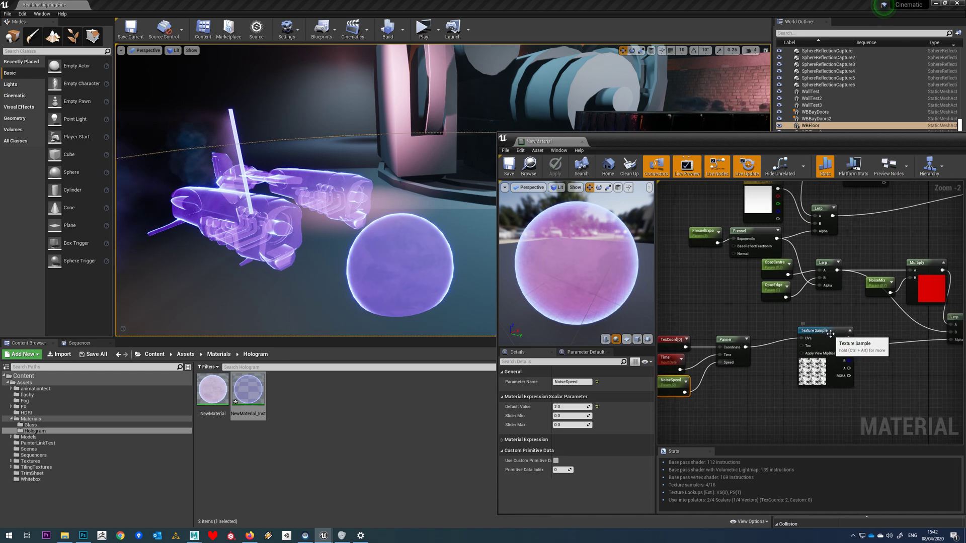
- Shift the noise Texture Sample slightly away from the Panner and add a Rotator node below the Panner
{"action": "left_click_drag", "start_coordinate": [832, 330], "coordinate": [845, 331]}
{"action": "right_click_drag", "start_coordinate": [735, 400], "coordinate": [746, 395]}
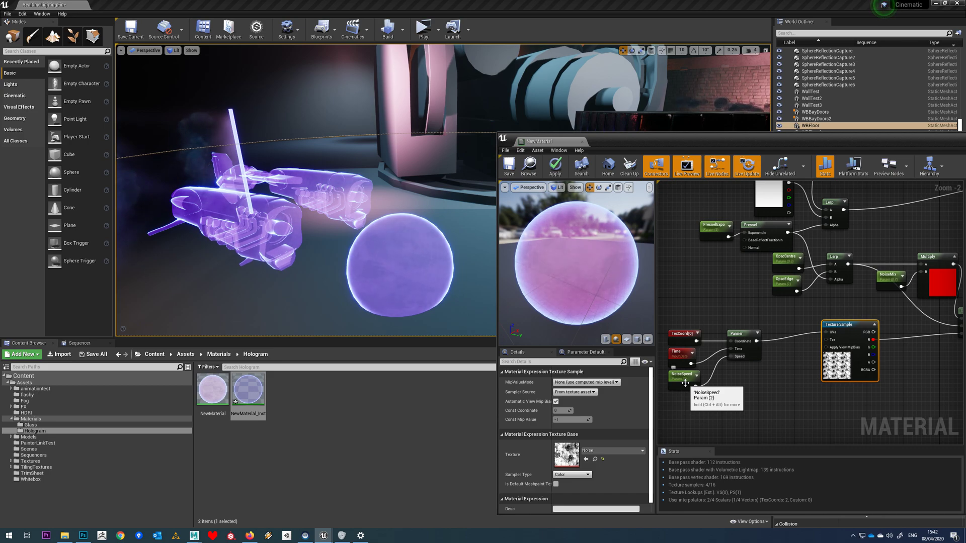
{"action": "left_click", "coordinate": [743, 334]}
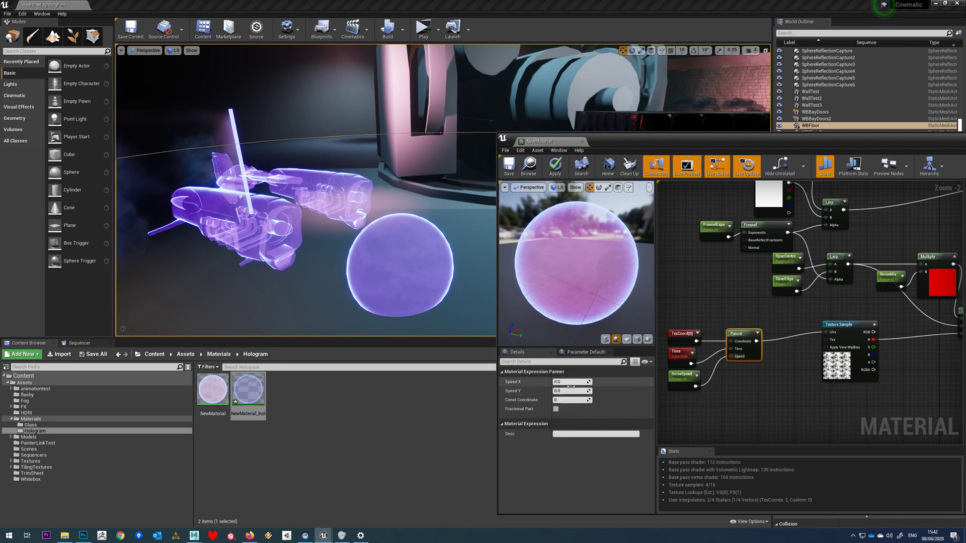
{"action": "right_click_drag", "start_coordinate": [754, 389], "coordinate": [760, 390]}
{"action": "right_click", "coordinate": [760, 392]}
{"action": "type", "text": "r"}
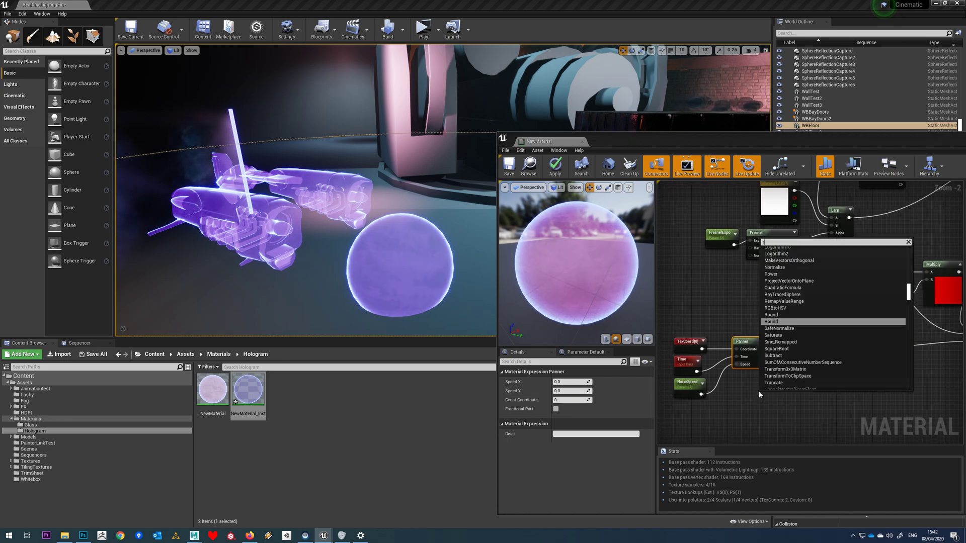
{"action": "type", "text": "otat"}
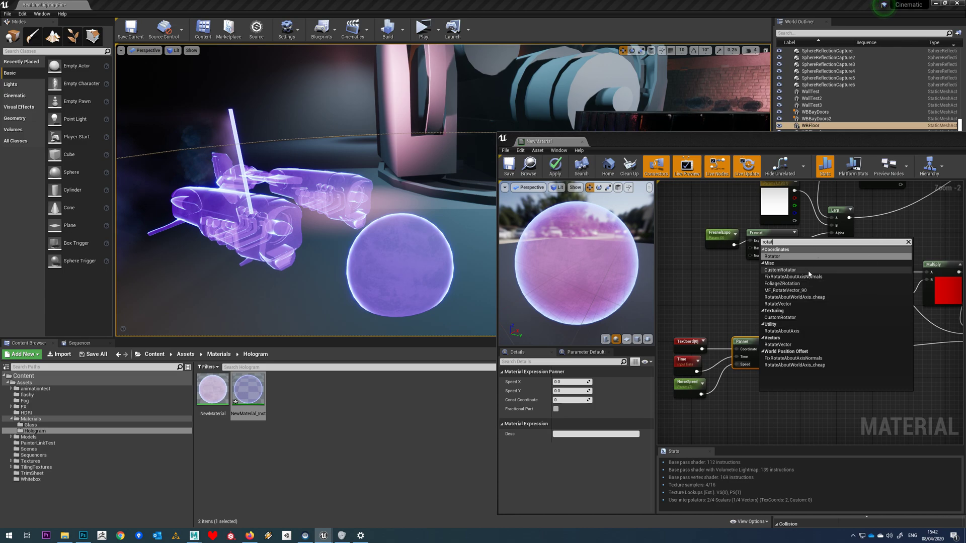
{"action": "left_click", "coordinate": [795, 257]}
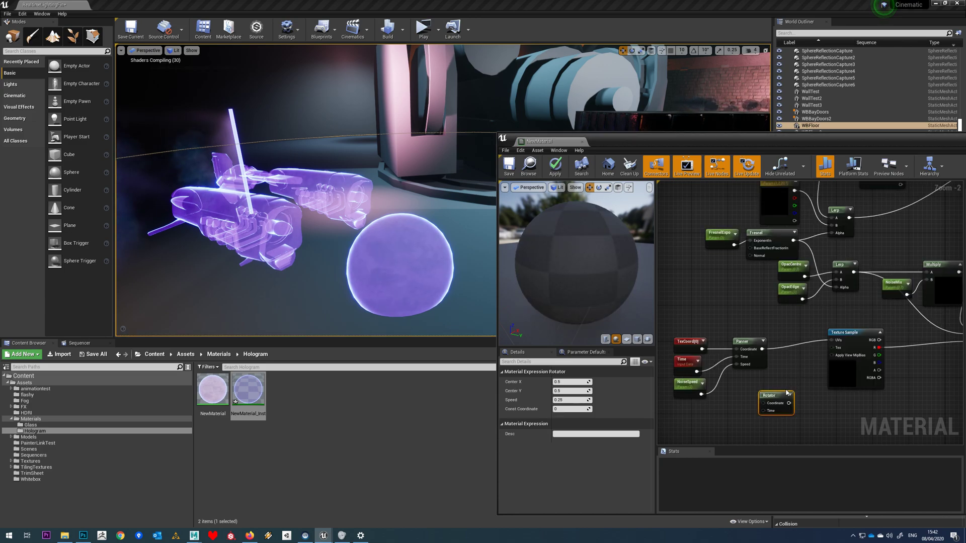
- Connect Time and the Panner to the Rotator, feed it into the Texture Sample's UVs, and place it between the Panner and Texture Sample
{"action": "left_click_drag", "start_coordinate": [697, 371], "coordinate": [765, 411]}
{"action": "left_click_drag", "start_coordinate": [762, 349], "coordinate": [808, 380]}
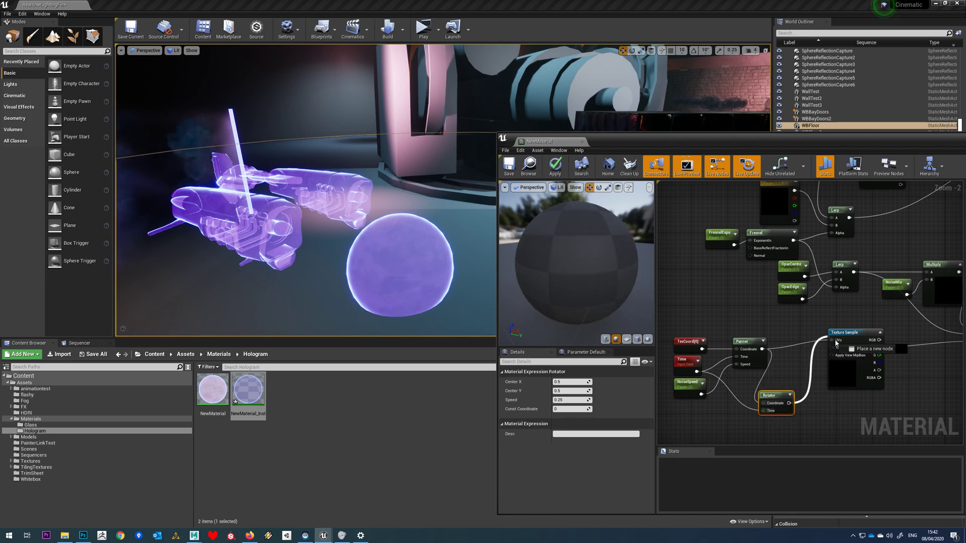
{"action": "left_click_drag", "start_coordinate": [837, 343], "coordinate": [837, 344]}
{"action": "left_click_drag", "start_coordinate": [780, 396], "coordinate": [794, 355]}
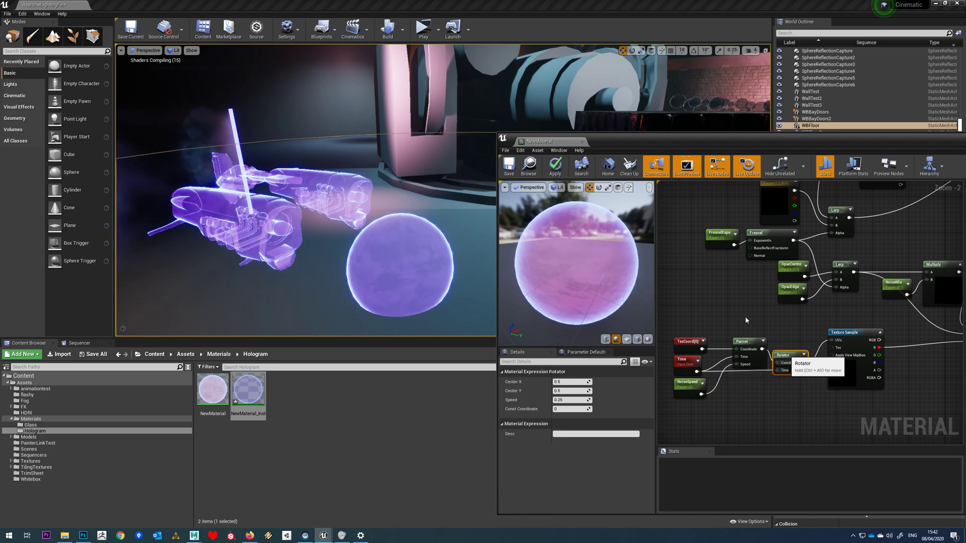
- Save the material and examine the rotating noise on the ship and sphere from farther back in the level
{"action": "left_click", "coordinate": [513, 173]}
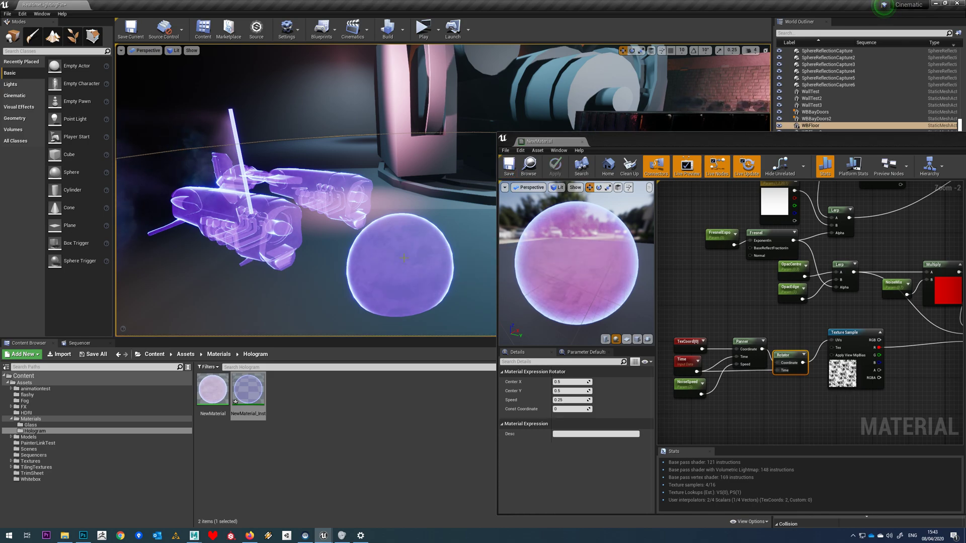
{"action": "scroll", "coordinate": [404, 258], "scroll_direction": "down", "scroll_amount": 1}
{"action": "scroll", "coordinate": [404, 258], "scroll_direction": "down", "scroll_amount": 1}
{"action": "scroll", "coordinate": [404, 258], "scroll_direction": "up", "scroll_amount": 1}
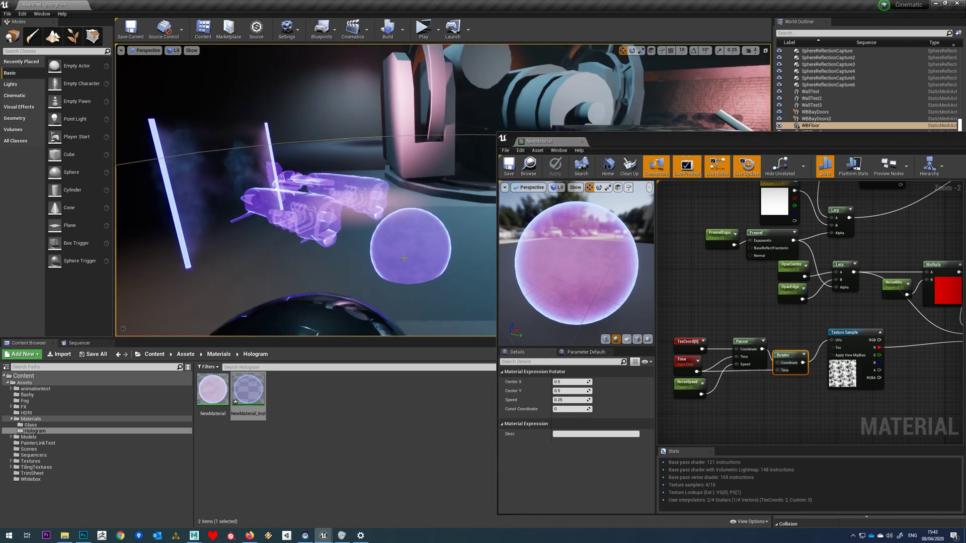
- Set the texture coordinate node's UTiling and VTiling to 5
{"action": "left_click", "coordinate": [747, 342]}
{"action": "left_click", "coordinate": [688, 341]}
{"action": "left_click", "coordinate": [571, 391]}
{"action": "type", "text": "5"}
{"action": "left_click", "coordinate": [573, 400]}
{"action": "type", "text": "5"}
{"action": "key", "text": "Return"}
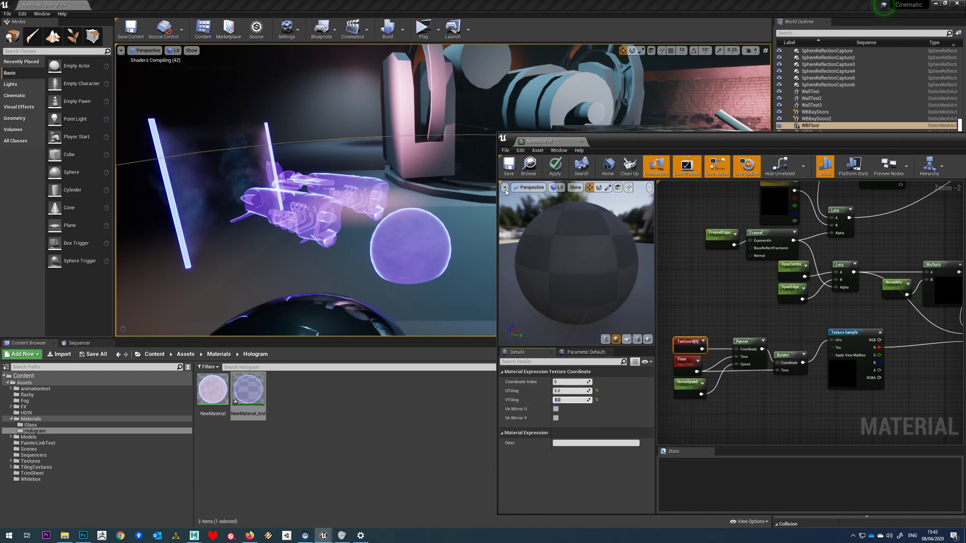
- Save the retiled material and examine the denser noise on the hologram in the level
{"action": "left_click", "coordinate": [507, 175]}
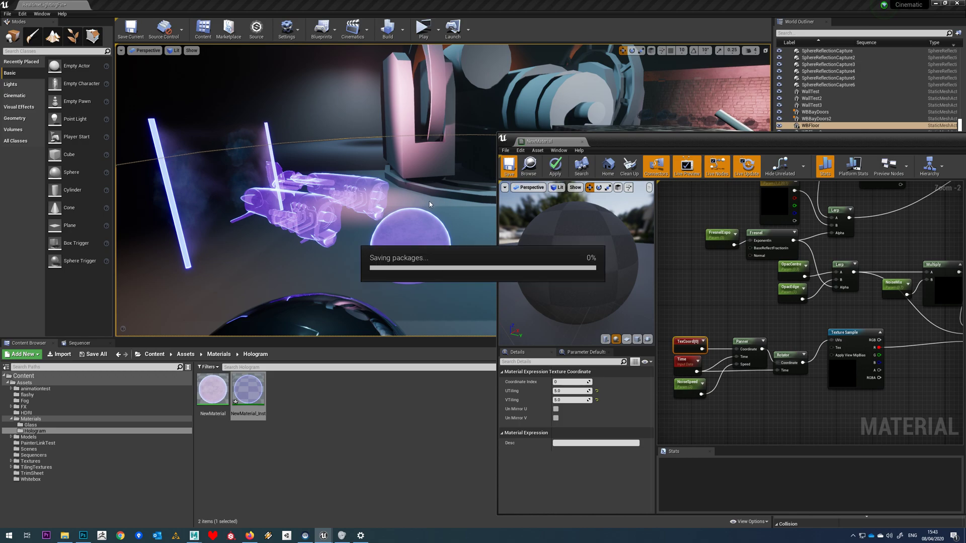
{"action": "key", "text": "w"}
{"action": "mouse_move", "coordinate": [398, 208]}
{"action": "right_mouse_down"}
{"action": "mouse_move", "coordinate": [413, 220]}
{"action": "mouse_move", "coordinate": [399, 209]}
{"action": "right_mouse_up"}
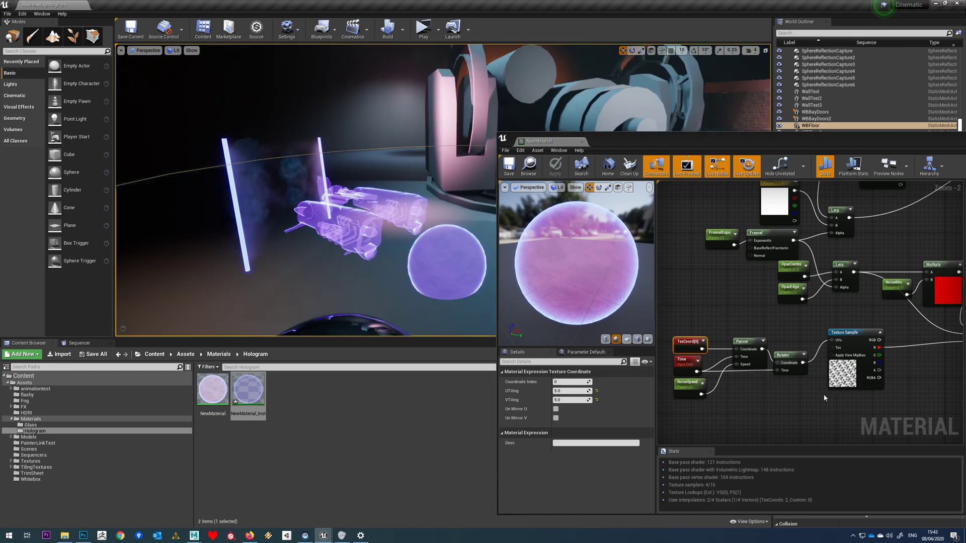
- Replace the Texture Sample's Noise texture with a New_Graph_diffuse texture and save the material
{"action": "left_click", "coordinate": [842, 375]}
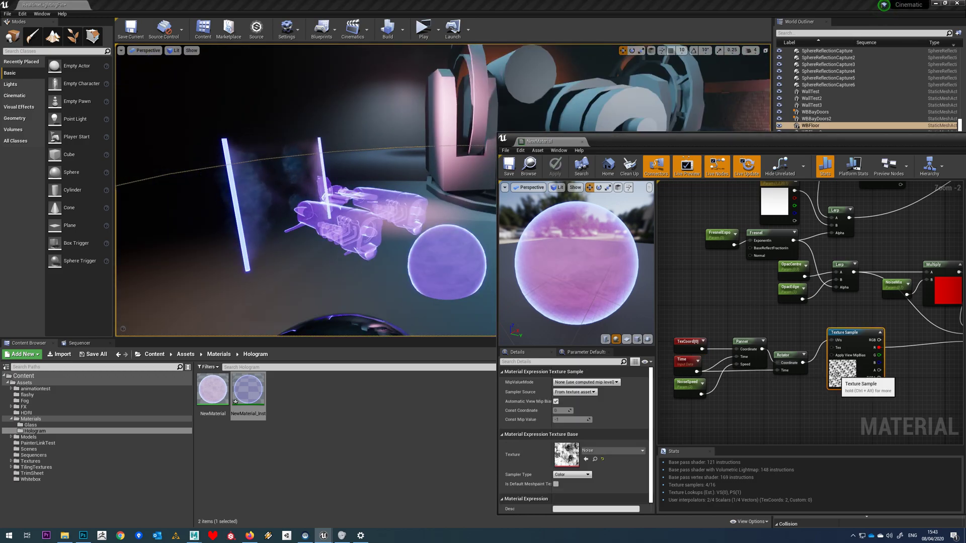
{"action": "left_click", "coordinate": [594, 452]}
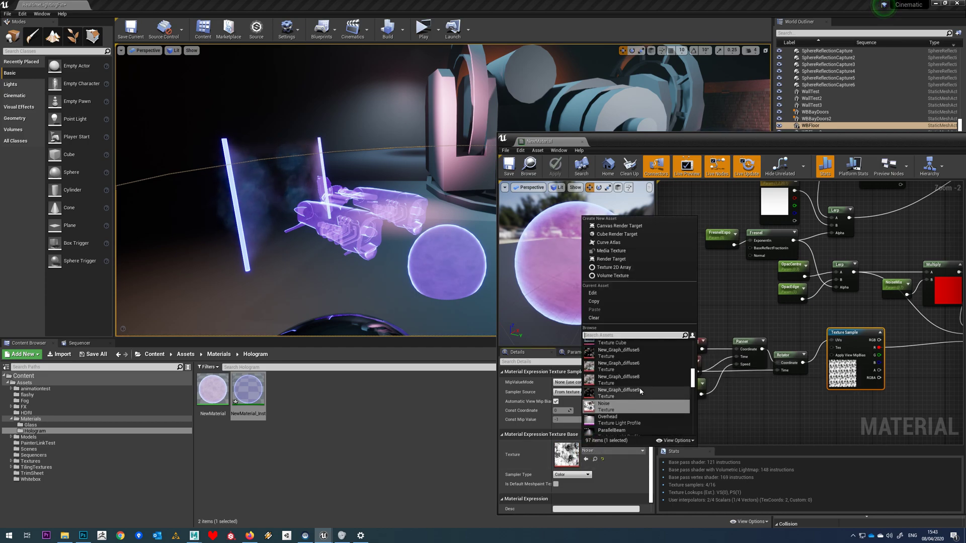
{"action": "left_click", "coordinate": [620, 366]}
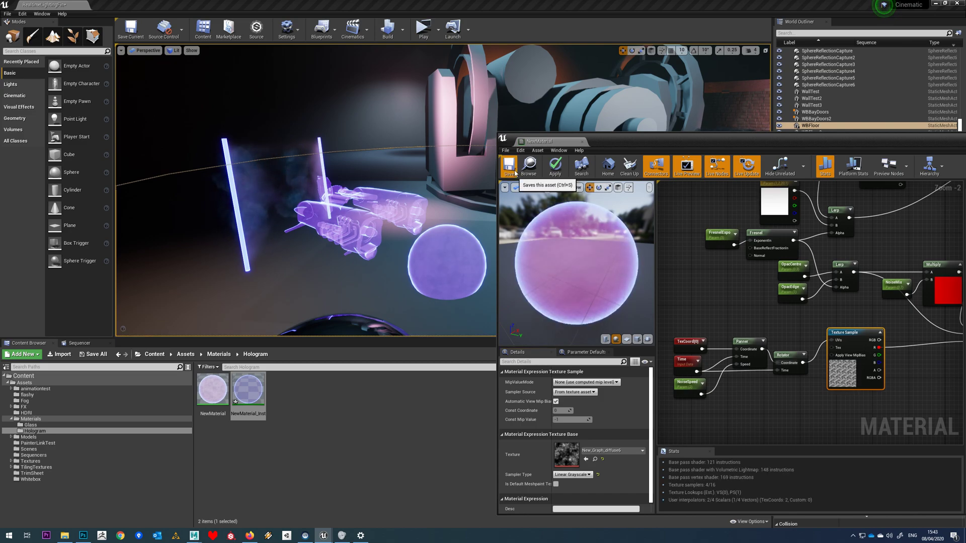
{"action": "left_click", "coordinate": [509, 167]}
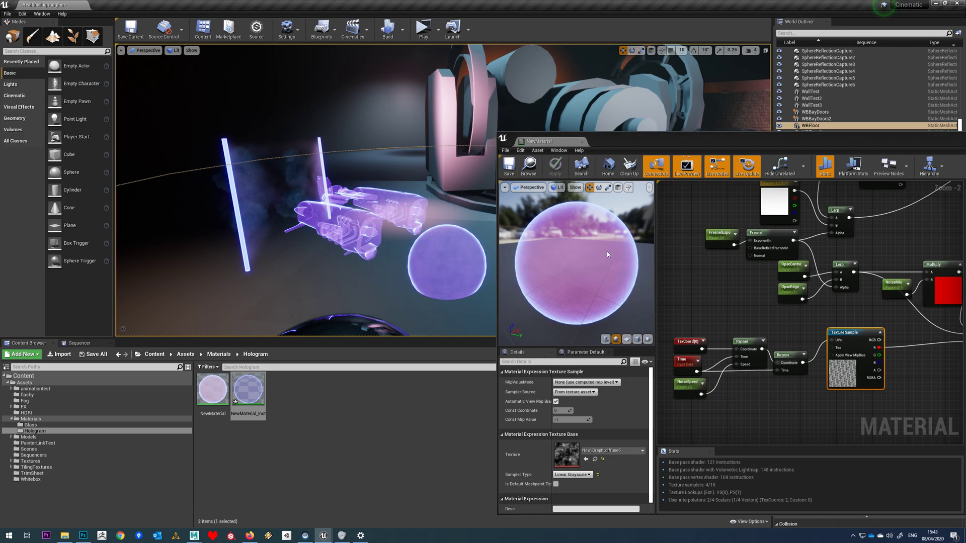
- Set the NoiseMix parameter's default value to 0.8 and save the material
{"action": "right_click_drag", "start_coordinate": [869, 299], "coordinate": [775, 315]}
{"action": "left_click", "coordinate": [801, 302]}
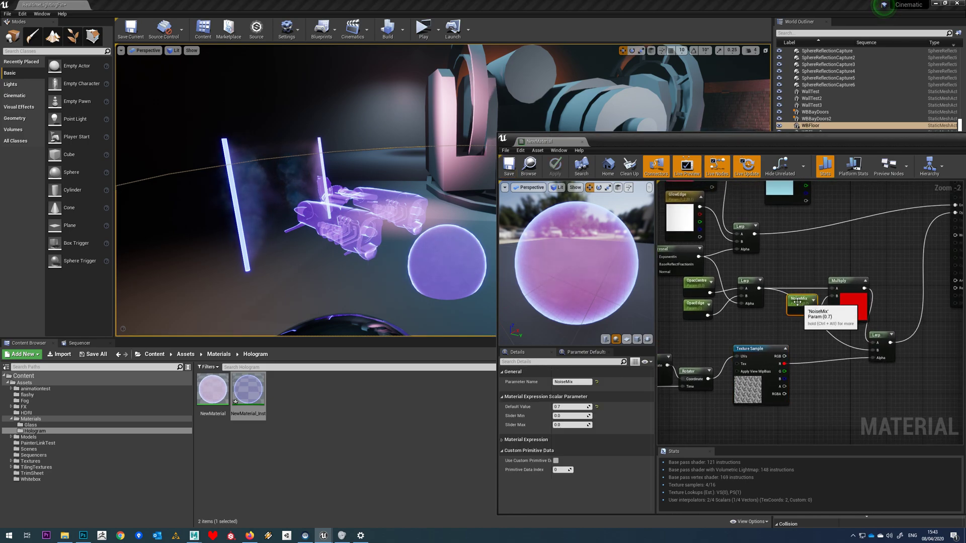
{"action": "left_click", "coordinate": [573, 408]}
{"action": "key", "text": "BackSpace"}
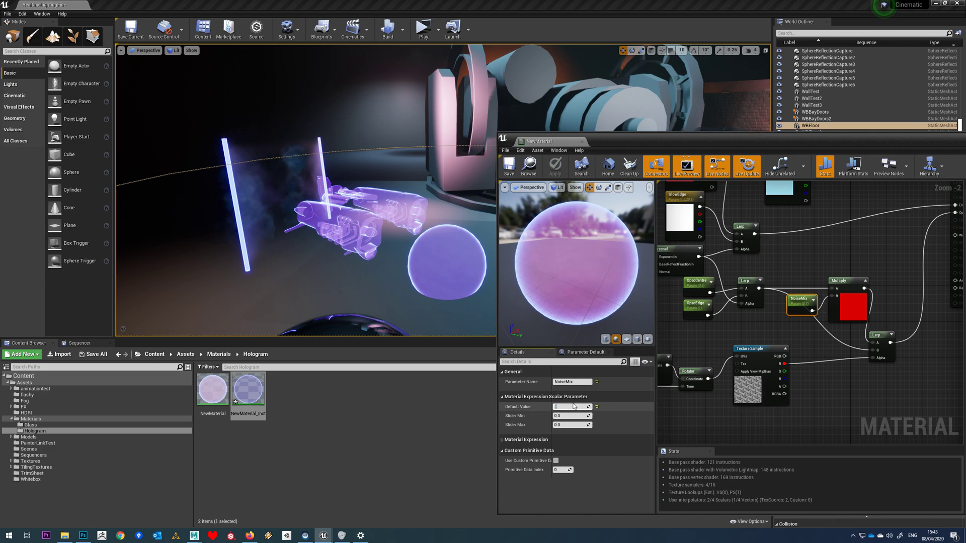
{"action": "key", "text": "Return"}
{"action": "left_click", "coordinate": [505, 170]}
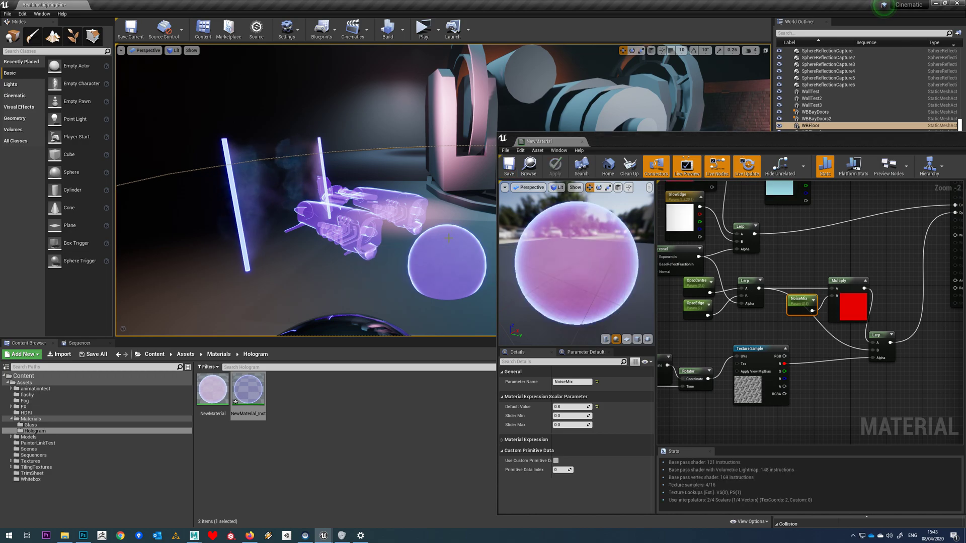
- Examine the noise strength on the hologram ship and sphere in the level from different viewpoints
{"action": "scroll", "coordinate": [436, 249], "scroll_direction": "up", "scroll_amount": 3}
{"action": "scroll", "coordinate": [437, 249], "scroll_direction": "down", "scroll_amount": 4}
{"action": "right_click_drag", "start_coordinate": [436, 249], "coordinate": [468, 253]}
{"action": "right_click_drag", "start_coordinate": [844, 406], "coordinate": [858, 386]}
{"action": "scroll", "coordinate": [819, 395], "scroll_direction": "down", "scroll_amount": 2}
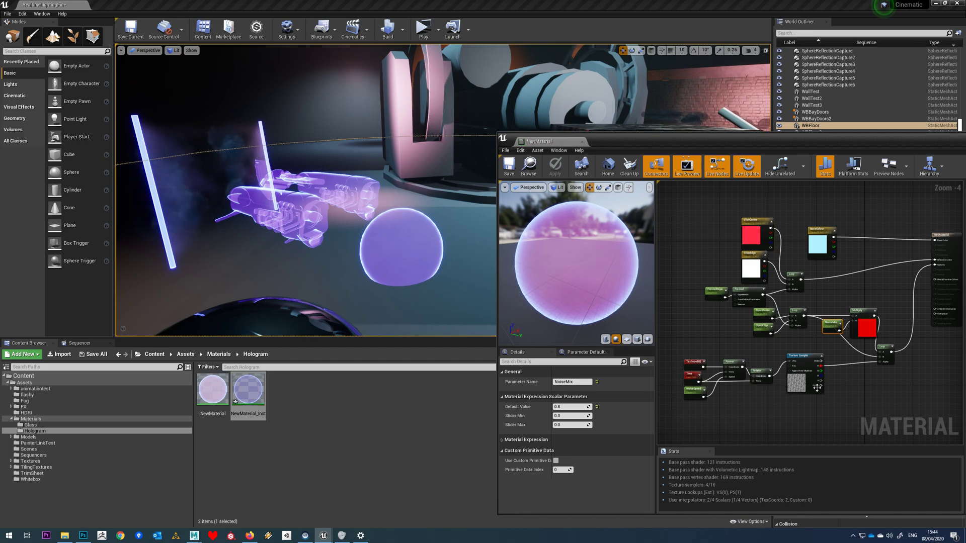
{"action": "right_click_drag", "start_coordinate": [385, 263], "coordinate": [471, 269]}
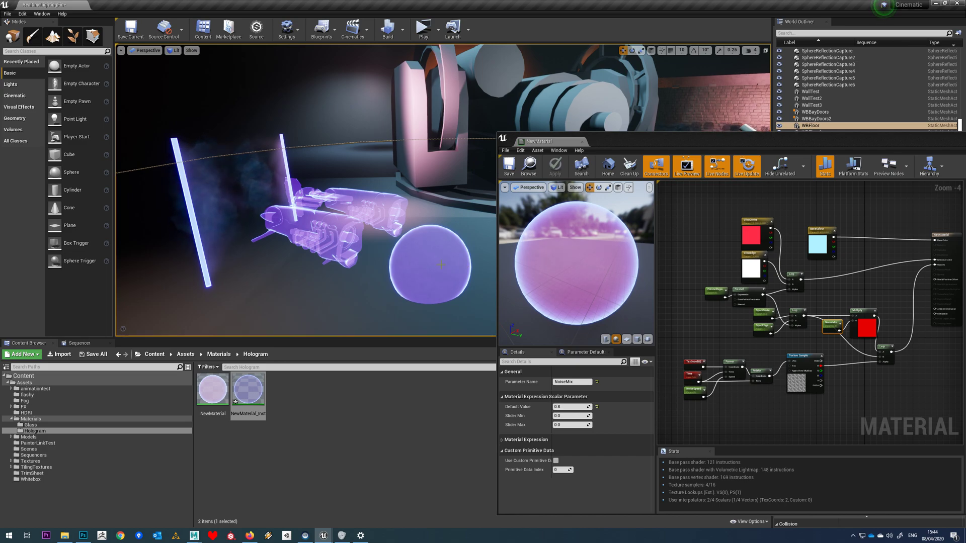
- Add the WhiteToBlack texture from the Materials folder to the graph as a Texture Sample below the noise one, and inspect the texture
{"action": "right_click_drag", "start_coordinate": [784, 361], "coordinate": [762, 337]}
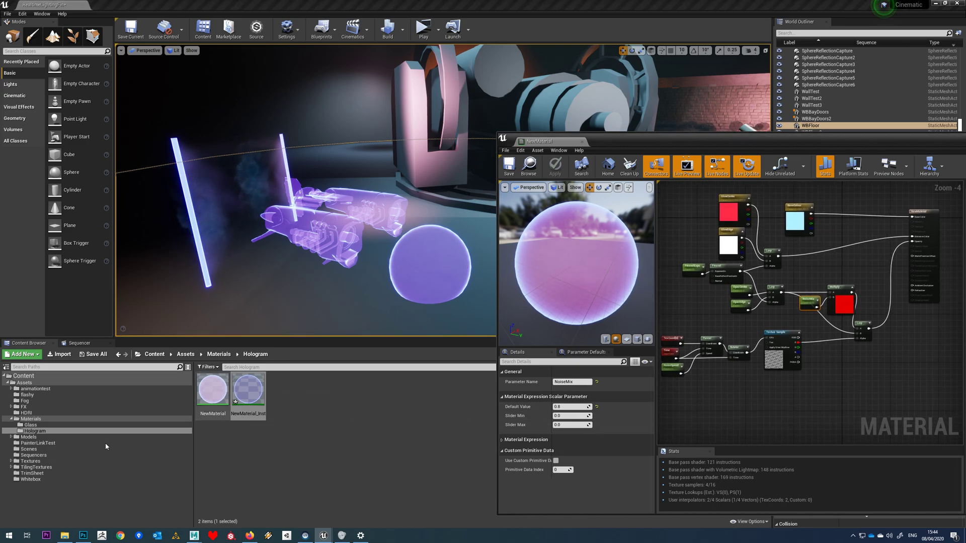
{"action": "left_click", "coordinate": [31, 420]}
{"action": "left_click", "coordinate": [32, 396]}
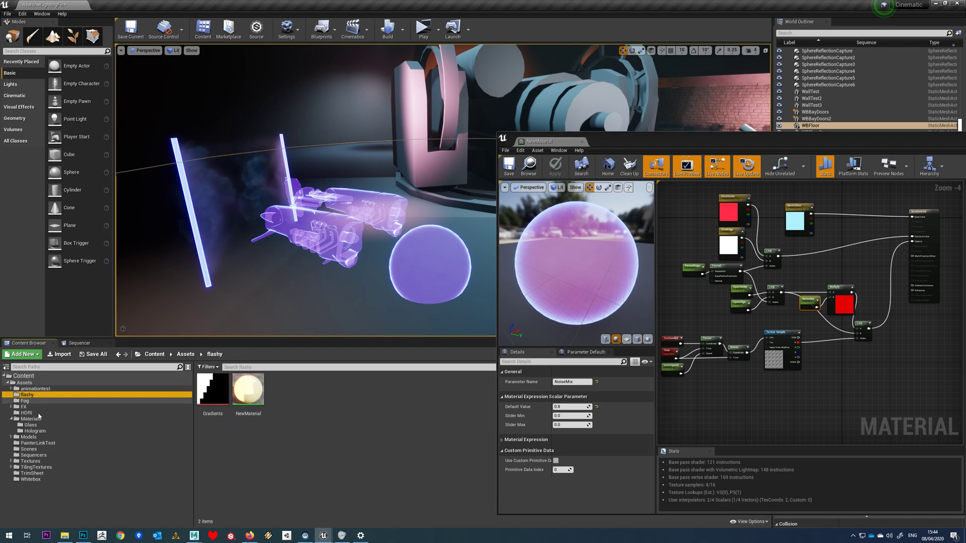
{"action": "left_click", "coordinate": [37, 412]}
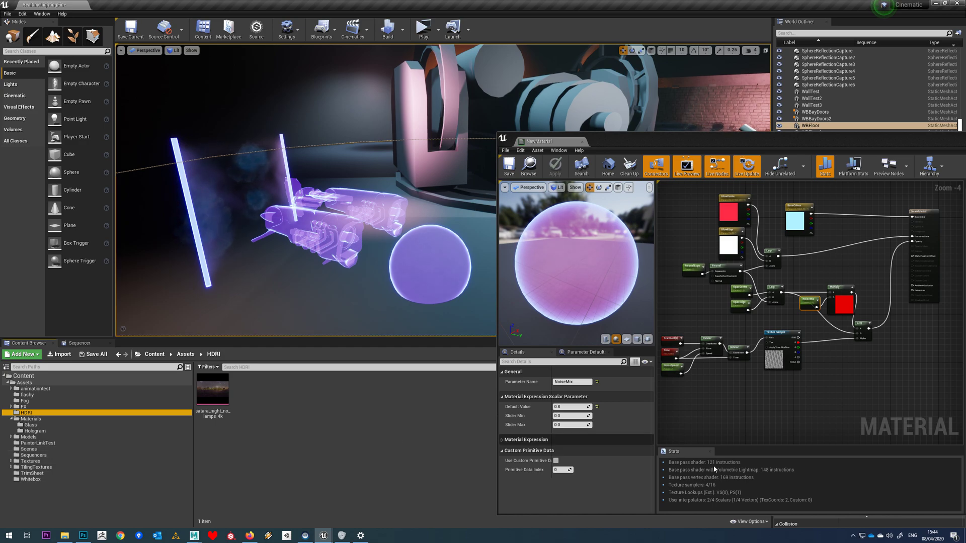
{"action": "left_click", "coordinate": [48, 455]}
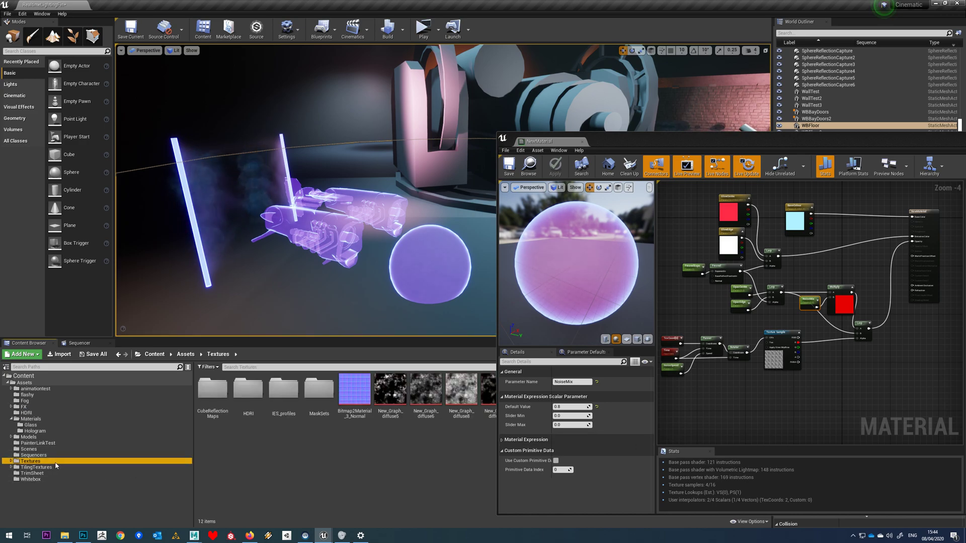
{"action": "left_click", "coordinate": [37, 420]}
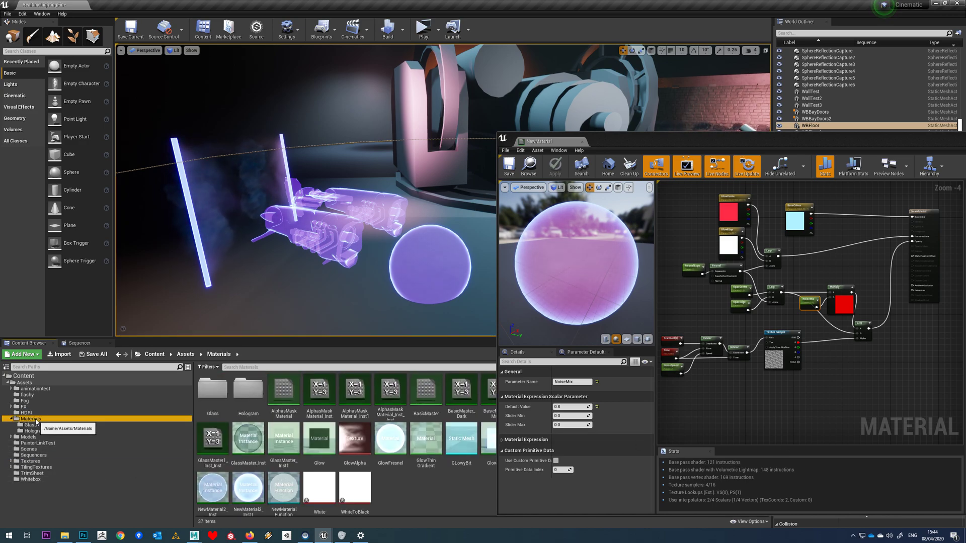
{"action": "left_click_drag", "start_coordinate": [355, 477], "coordinate": [772, 400]}
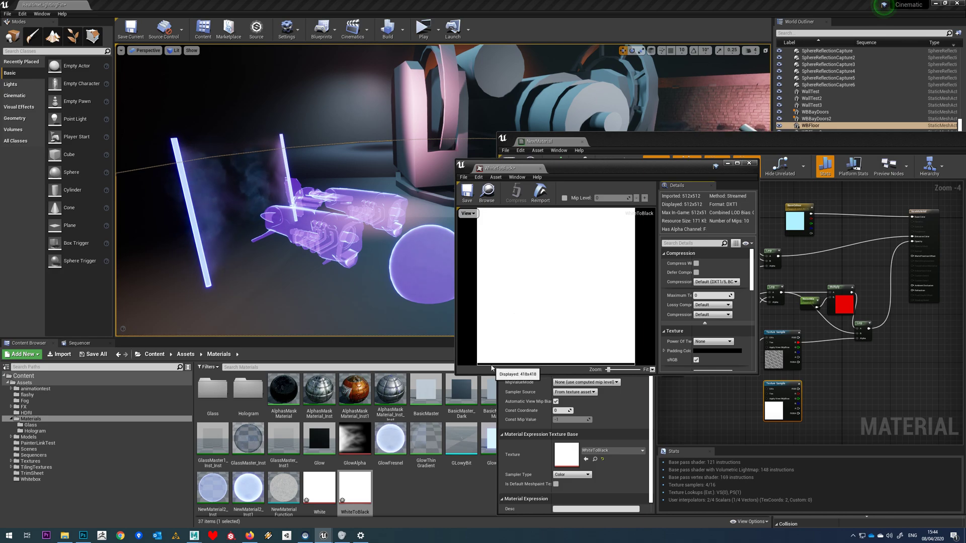
{"action": "left_click", "coordinate": [750, 164]}
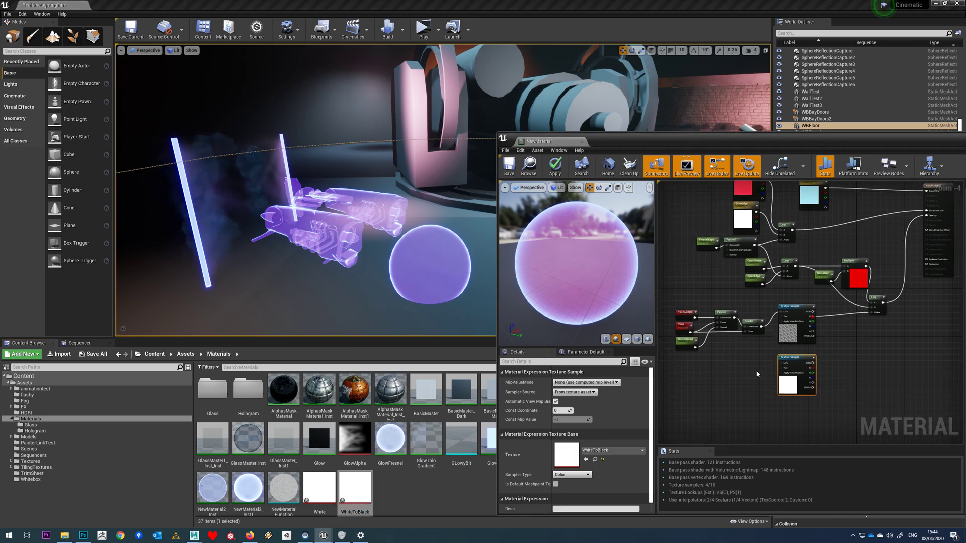
- Add a Panner and a TextureCoordinate node beside the WhiteToBlack sample, and connect the TextureCoordinate to the Panner's Coordinate input
{"action": "scroll", "coordinate": [743, 367], "scroll_direction": "up", "scroll_amount": 1}
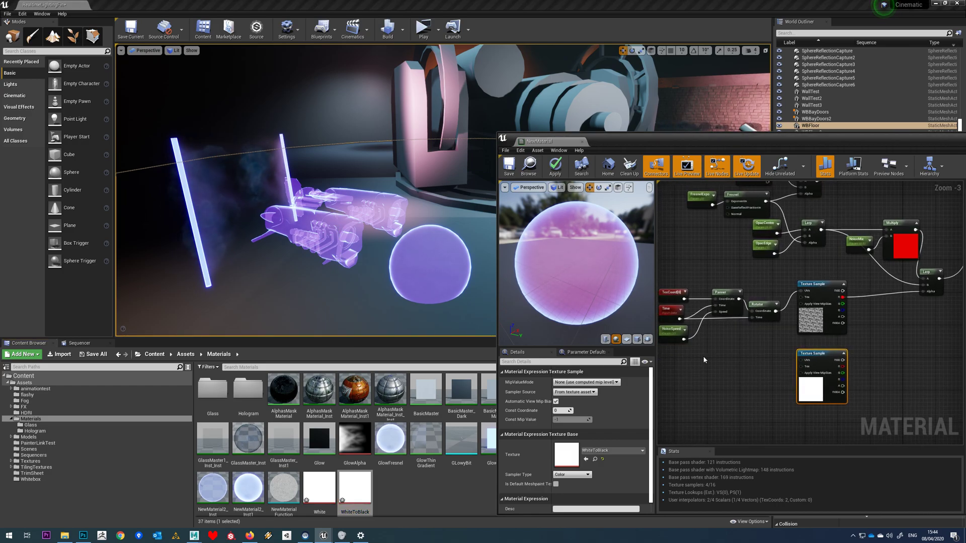
{"action": "right_click", "coordinate": [727, 360]}
{"action": "type", "text": "panner"}
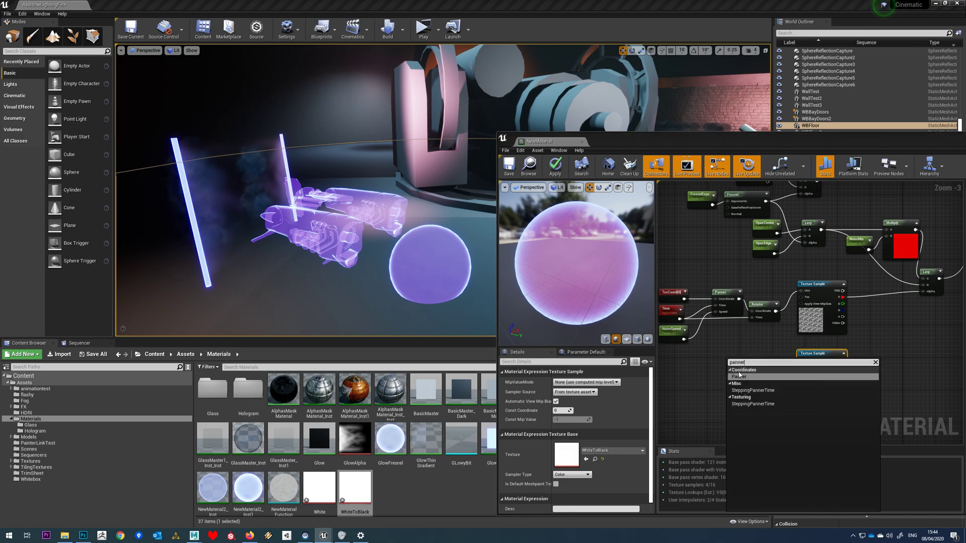
{"action": "left_click", "coordinate": [744, 377]}
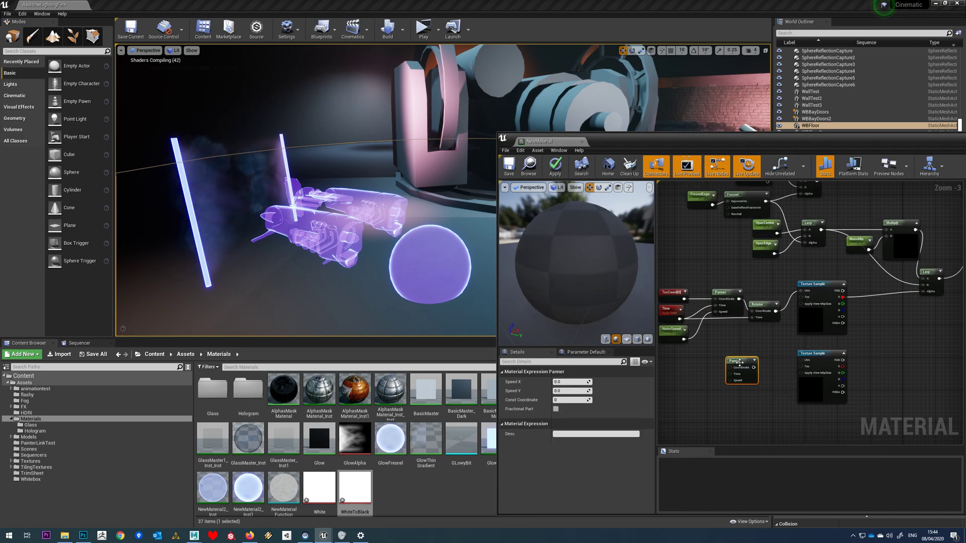
{"action": "right_click", "coordinate": [707, 363]}
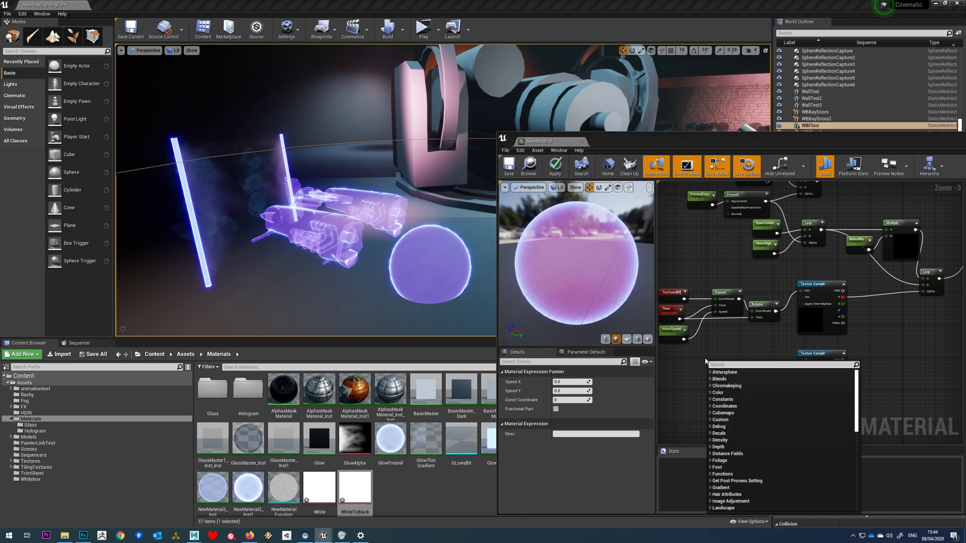
{"action": "left_click", "coordinate": [693, 362]}
{"action": "right_click", "coordinate": [693, 362]}
{"action": "type", "text": "texture"}
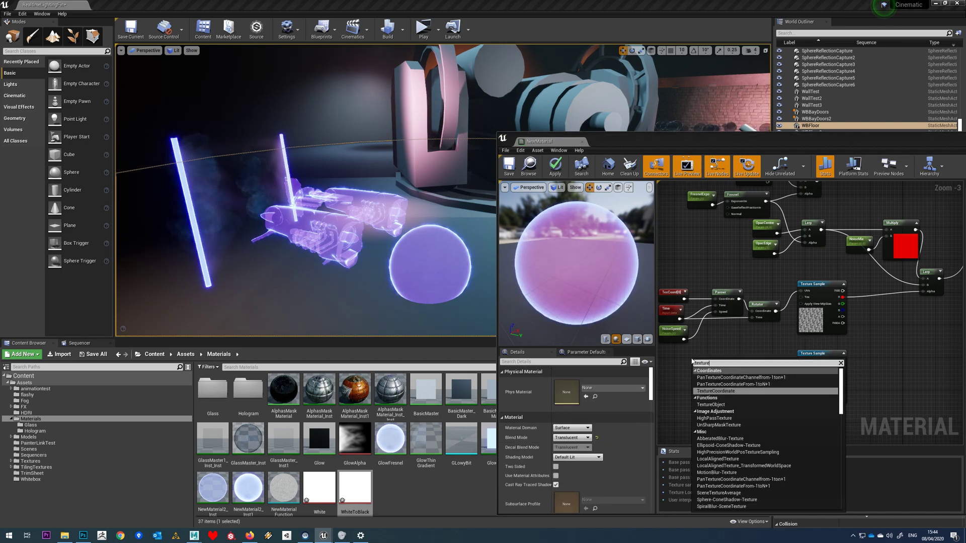
{"action": "key", "text": "Return"}
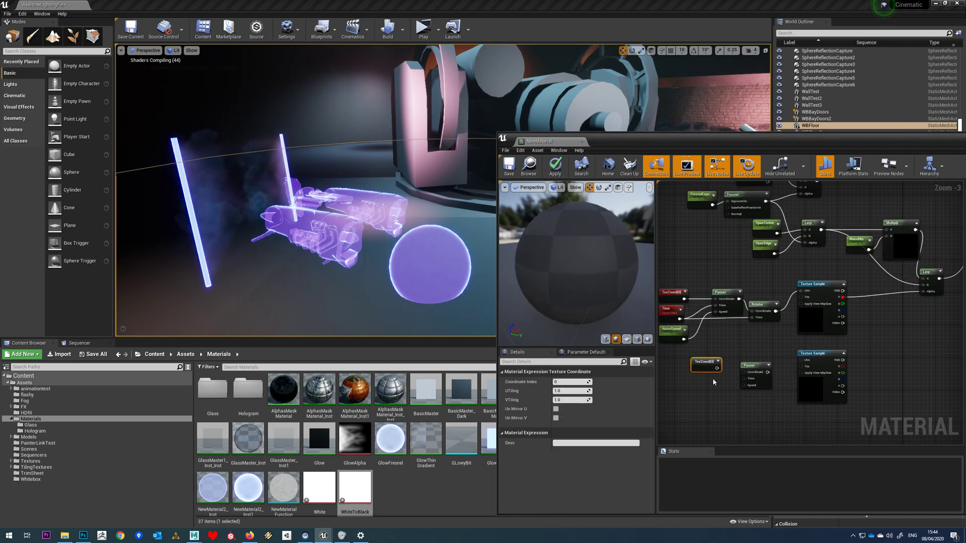
{"action": "left_click_drag", "start_coordinate": [717, 369], "coordinate": [745, 373]}
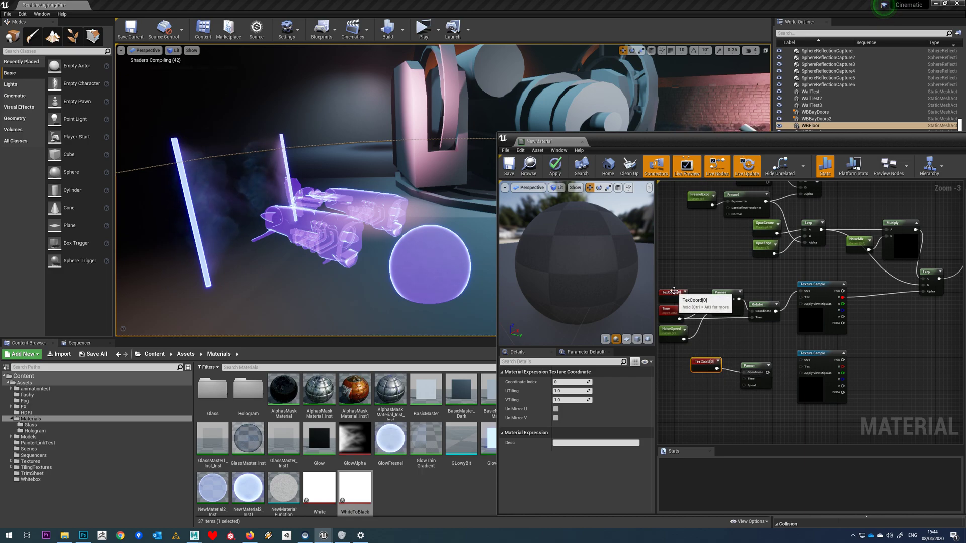
- Check the first texture coordinate's tiling and connect the existing Time node to the new Panner's Time input
{"action": "left_click", "coordinate": [672, 297]}
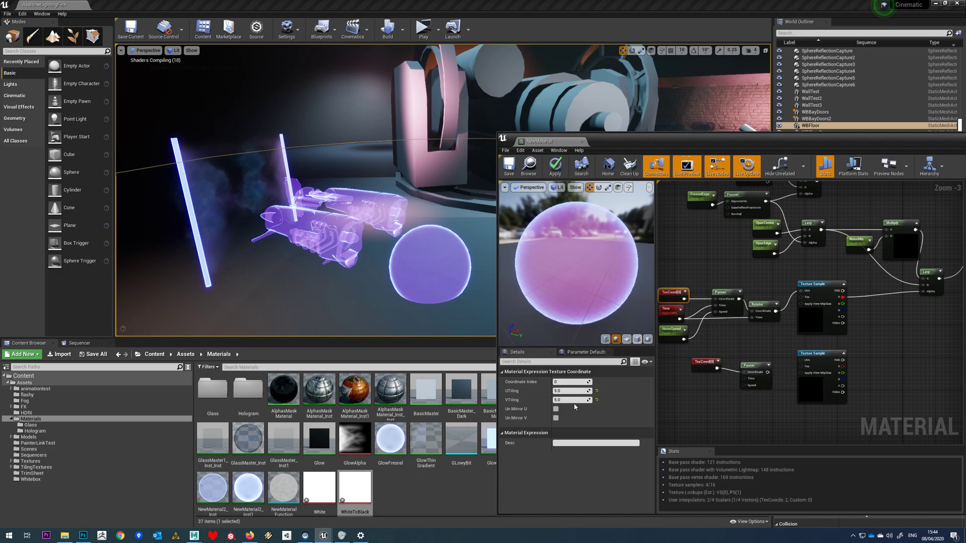
{"action": "left_click_drag", "start_coordinate": [680, 319], "coordinate": [744, 381]}
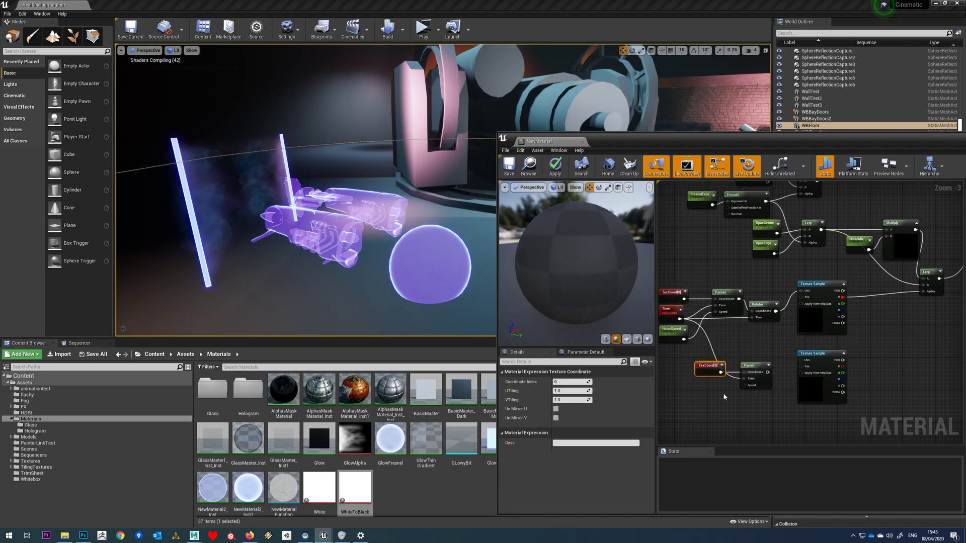
{"action": "left_click", "coordinate": [723, 393]}
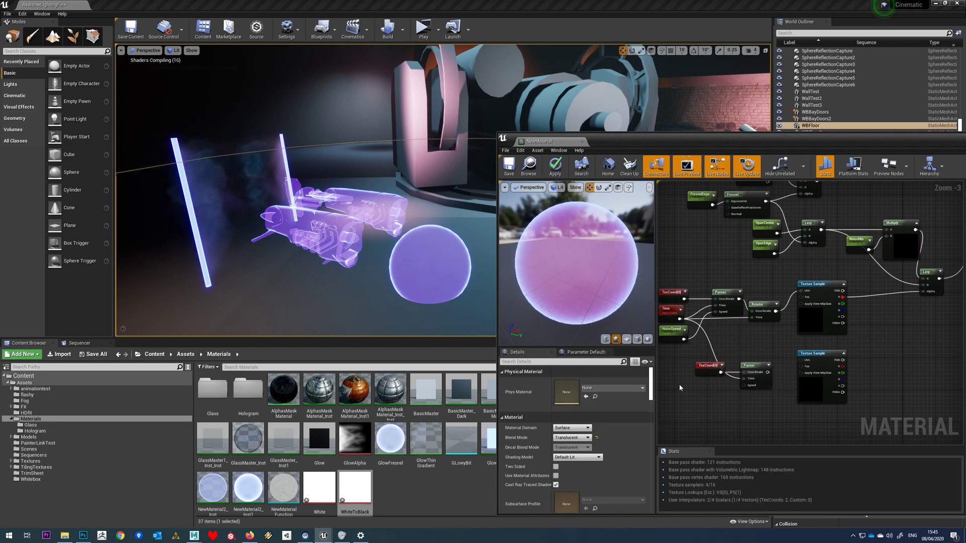
- Create a scalar parameter named OpacCutSpeed, connect it to the new Panner's Speed input, and set its default value to 2
{"action": "left_click", "coordinate": [702, 392]}
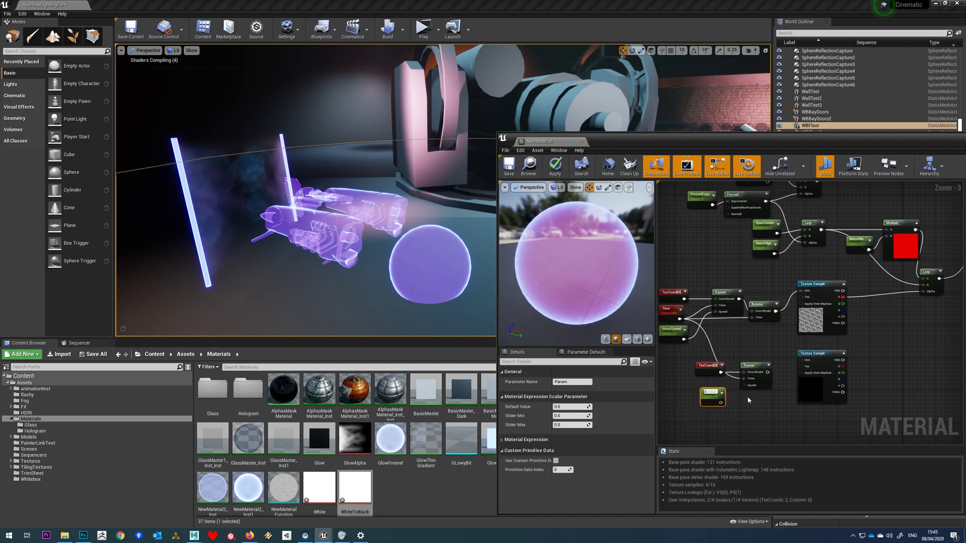
{"action": "type", "text": "Opa"}
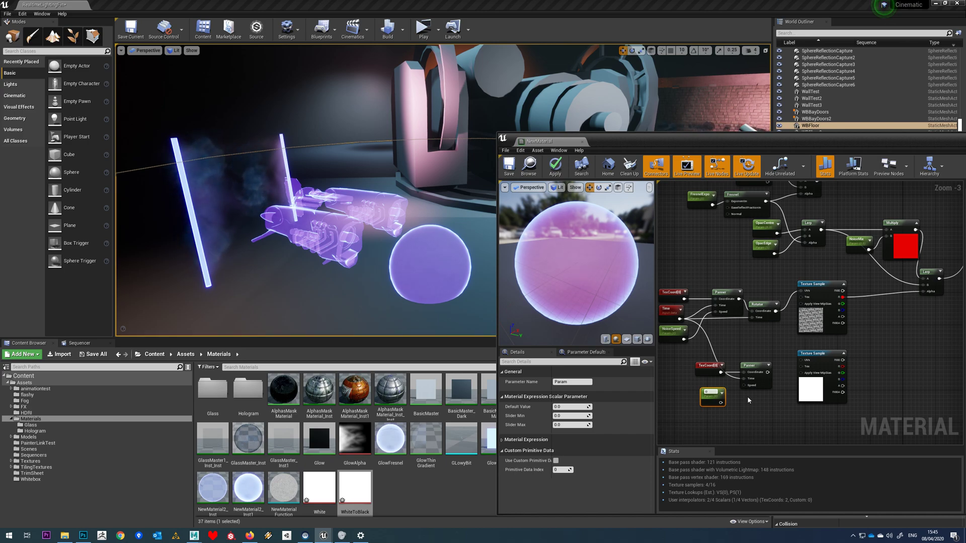
{"action": "type", "text": "cCutSpeed"}
{"action": "key", "text": "Return"}
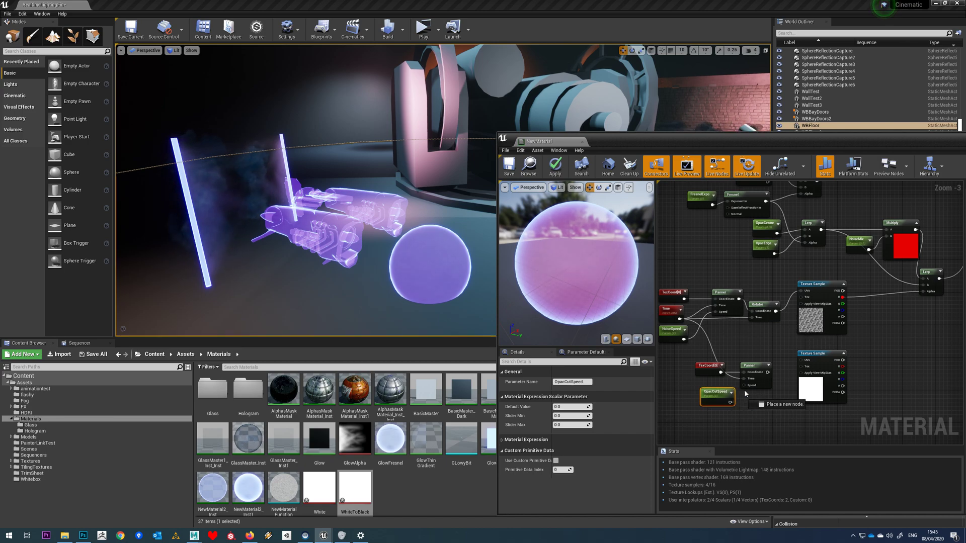
{"action": "left_click_drag", "start_coordinate": [737, 397], "coordinate": [705, 387]}
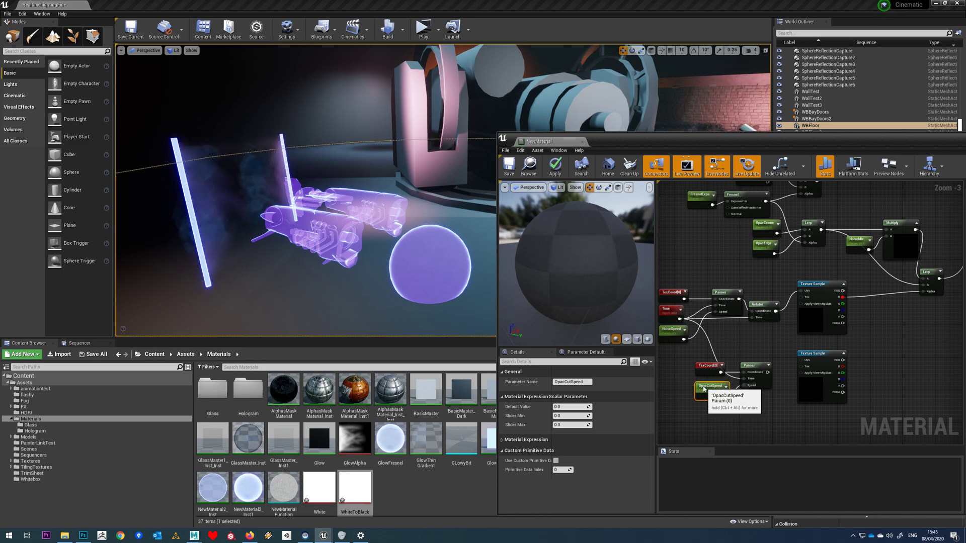
{"action": "left_click", "coordinate": [565, 407]}
{"action": "type", "text": "2"}
{"action": "key", "text": "Return"}
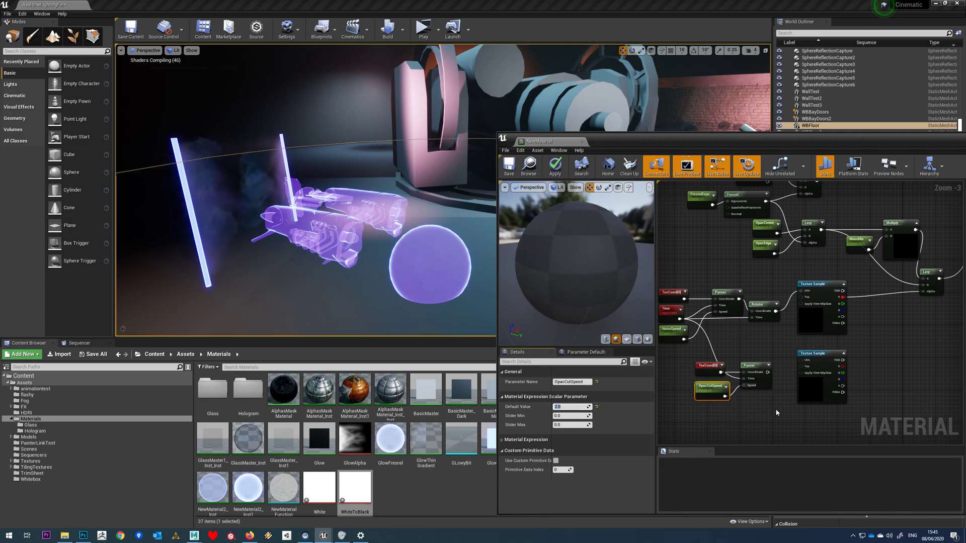
- Connect the new Panner's output to the UVs input of the WhiteToBlack Texture Sample
{"action": "mouse_move", "coordinate": [776, 403]}
{"action": "right_mouse_down"}
{"action": "mouse_move", "coordinate": [713, 430]}
{"action": "mouse_move", "coordinate": [773, 413]}
{"action": "right_mouse_up"}
{"action": "left_click_drag", "start_coordinate": [766, 396], "coordinate": [799, 384]}
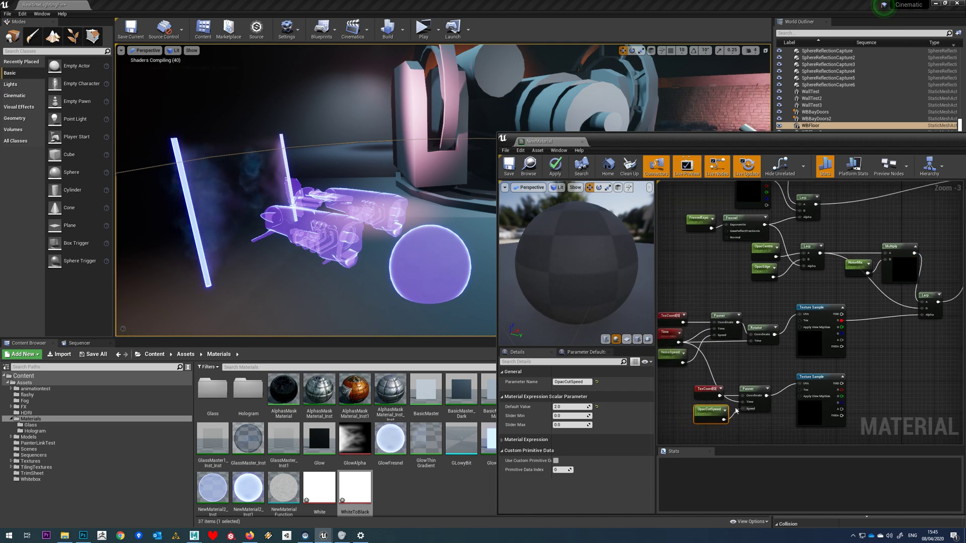
{"action": "right_click_drag", "start_coordinate": [747, 380], "coordinate": [721, 379]}
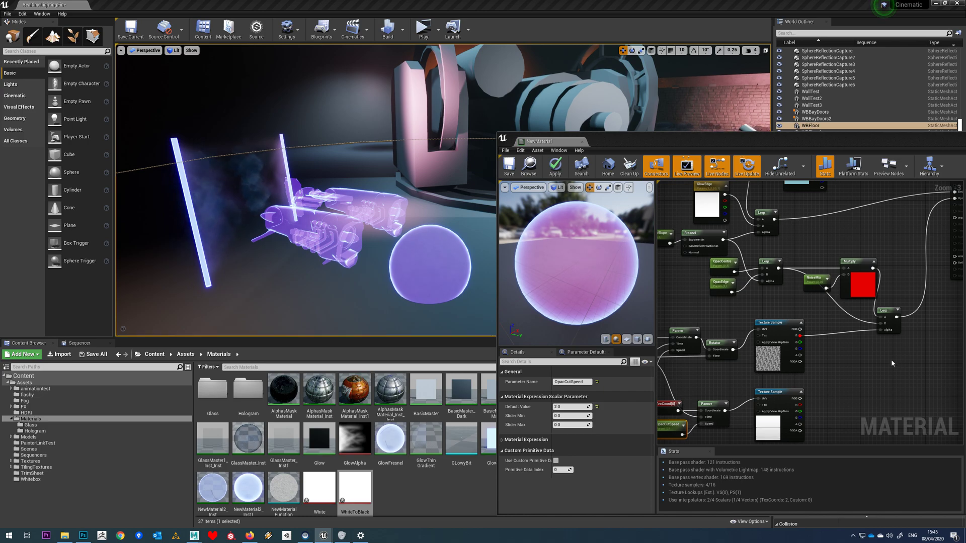
- Add a Lerp node beyond the noise Lerp, feeding the noise Lerp into its B input and the WhiteToBlack sample's RGB into Alpha
{"action": "right_click_drag", "start_coordinate": [891, 317], "coordinate": [808, 352]}
{"action": "left_click", "coordinate": [808, 352]}
{"action": "left_click_drag", "start_coordinate": [807, 351], "coordinate": [806, 353]}
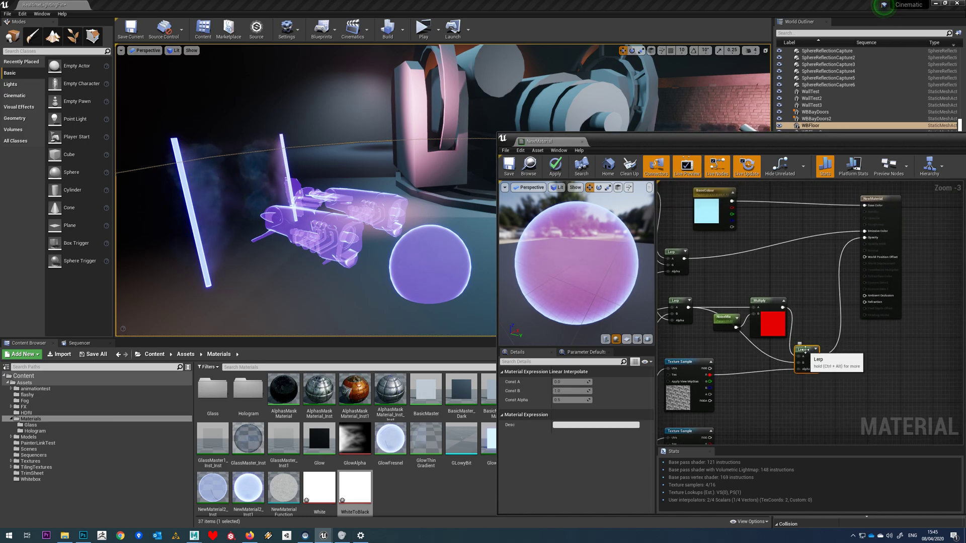
{"action": "right_click_drag", "start_coordinate": [850, 392], "coordinate": [829, 327]}
{"action": "left_click", "coordinate": [855, 363]}
{"action": "left_click_drag", "start_coordinate": [841, 311], "coordinate": [896, 341]}
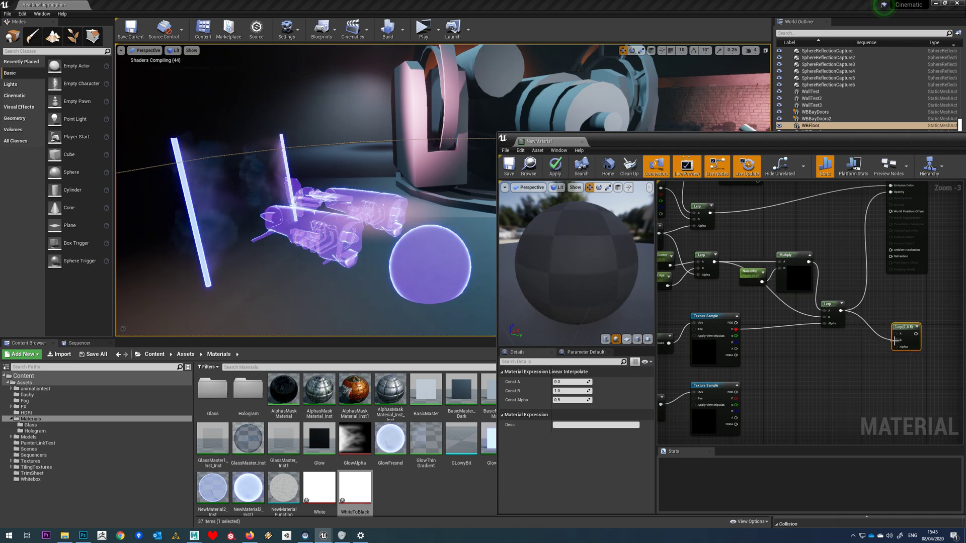
{"action": "left_click_drag", "start_coordinate": [736, 393], "coordinate": [897, 347]}
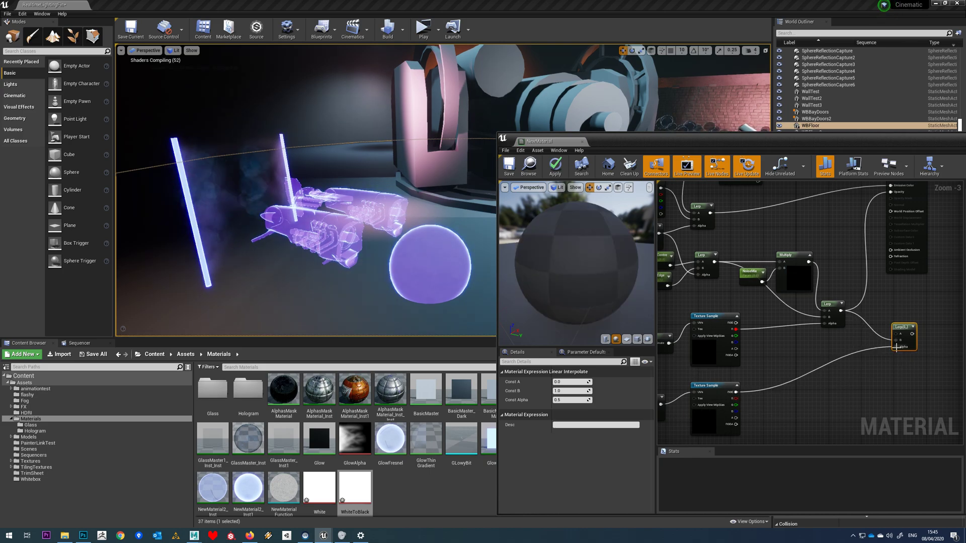
- Add a scalar parameter keeping the default name Param and connect it to the final Lerp's A input
{"action": "left_click", "coordinate": [846, 339]}
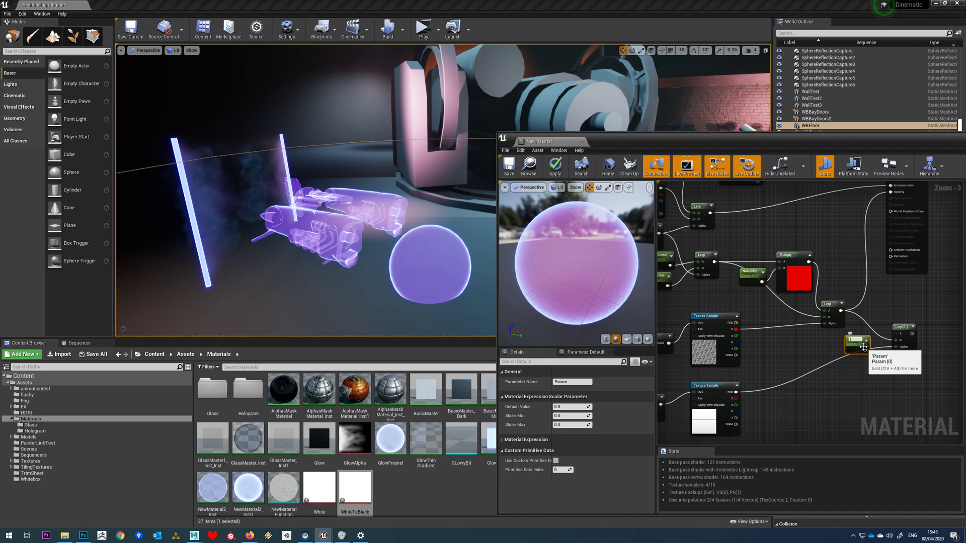
{"action": "key", "text": "Return"}
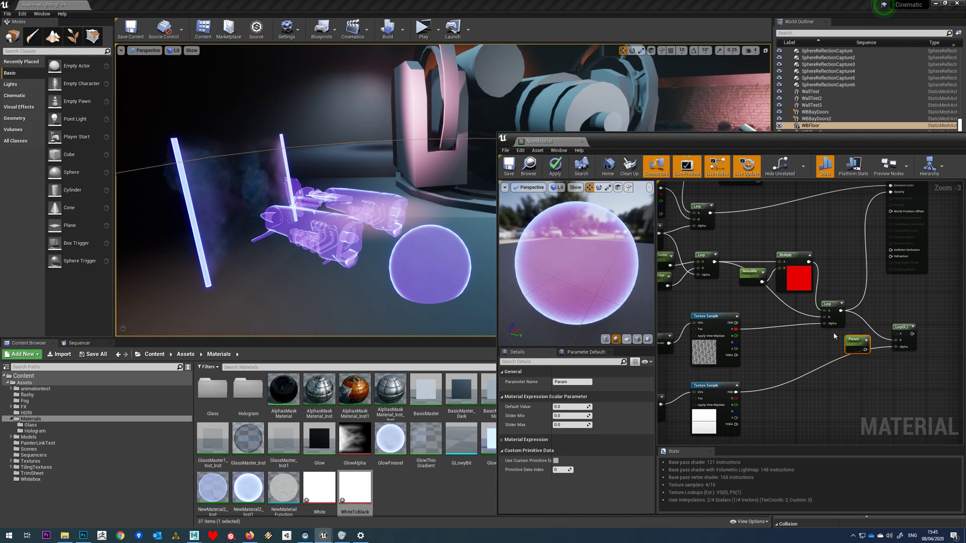
{"action": "left_click_drag", "start_coordinate": [865, 349], "coordinate": [897, 347]}
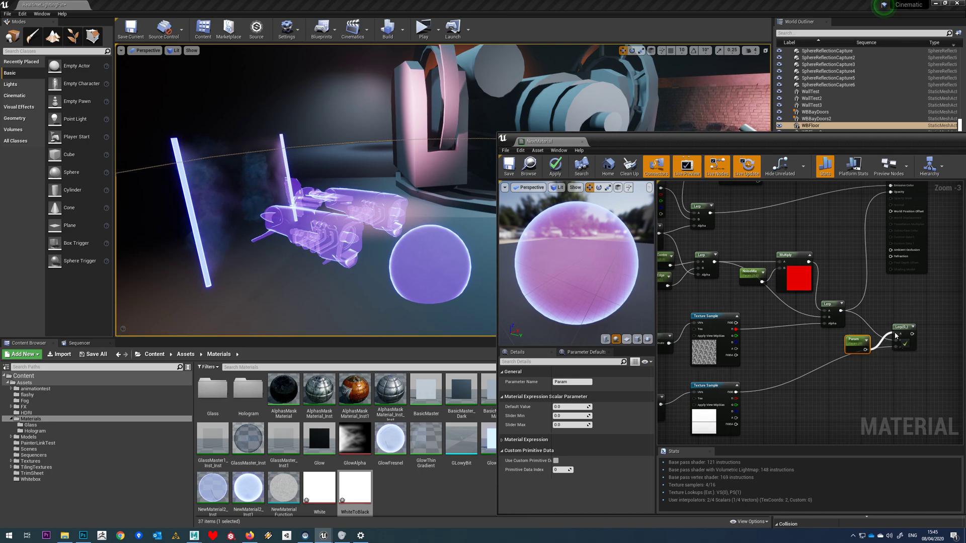
- Connect the final Lerp's output to the material's Opacity input and move the result node farther from the Lerps
{"action": "right_click_drag", "start_coordinate": [831, 409], "coordinate": [862, 387]}
{"action": "scroll", "coordinate": [862, 387], "scroll_direction": "down", "scroll_amount": 1}
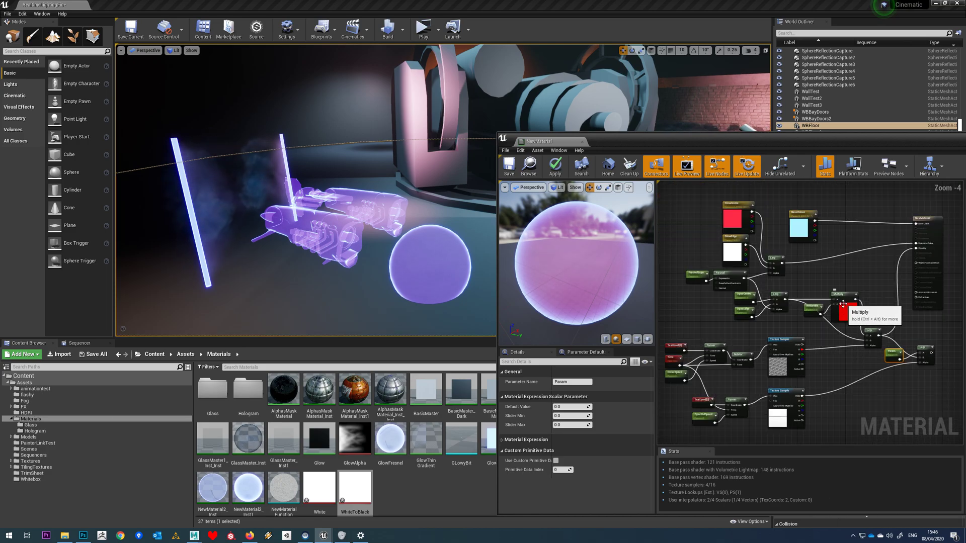
{"action": "scroll", "coordinate": [901, 345], "scroll_direction": "up", "scroll_amount": 2}
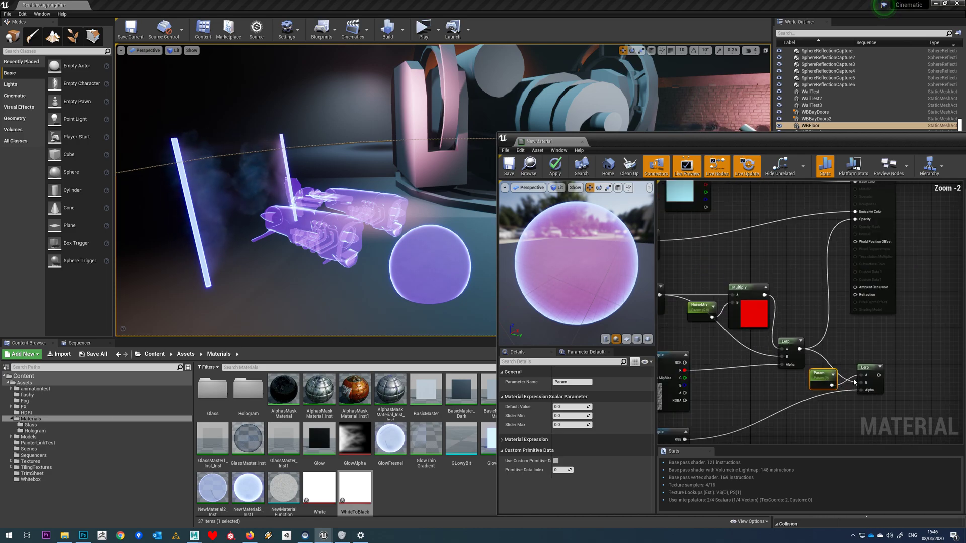
{"action": "right_click_drag", "start_coordinate": [704, 426], "coordinate": [744, 344]}
{"action": "right_click_drag", "start_coordinate": [820, 347], "coordinate": [766, 399]}
{"action": "left_click_drag", "start_coordinate": [808, 351], "coordinate": [805, 347]}
{"action": "right_click_drag", "start_coordinate": [805, 351], "coordinate": [784, 414]}
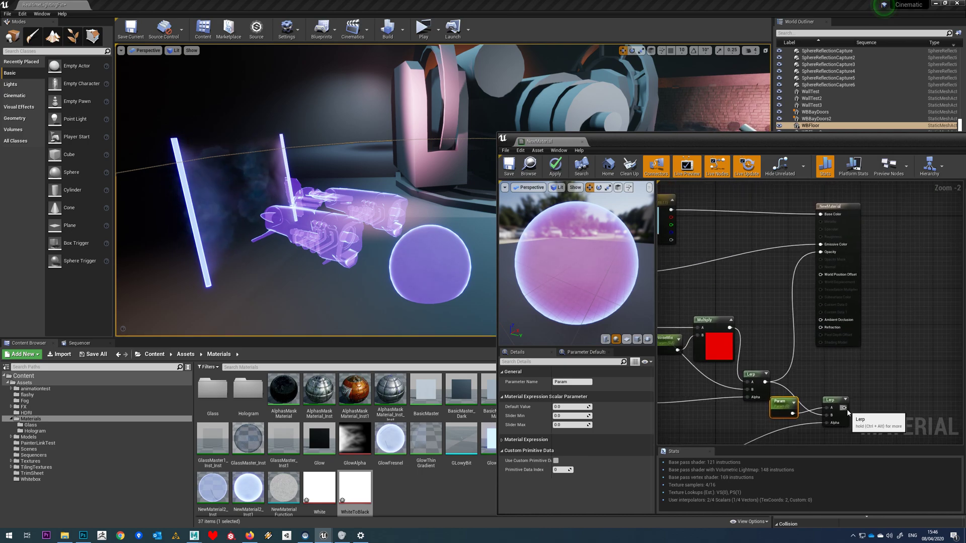
{"action": "left_click_drag", "start_coordinate": [819, 250], "coordinate": [821, 251]}
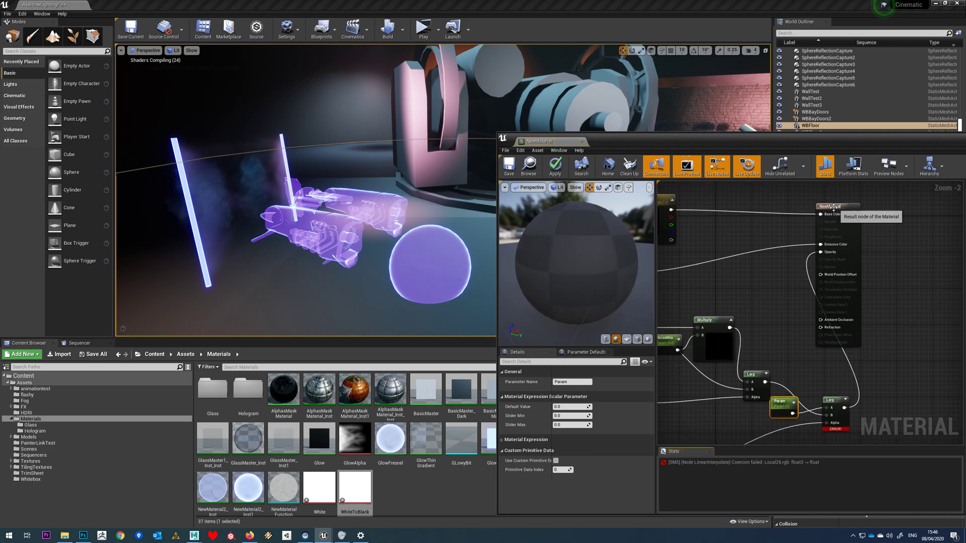
{"action": "left_click_drag", "start_coordinate": [835, 206], "coordinate": [921, 215]}
{"action": "right_click_drag", "start_coordinate": [832, 306], "coordinate": [837, 260]}
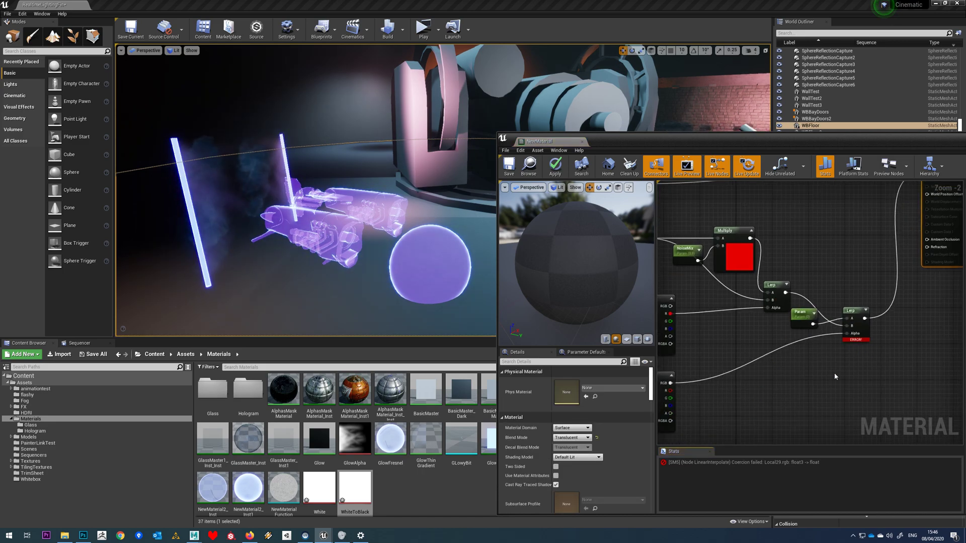
- Replace the final Lerp's Alpha connection with the red channel of the WhiteToBlack Texture Sample
{"action": "right_click_drag", "start_coordinate": [834, 373], "coordinate": [876, 351]}
{"action": "left_click_drag", "start_coordinate": [712, 369], "coordinate": [888, 312]}
{"action": "right_click_drag", "start_coordinate": [804, 370], "coordinate": [847, 375]}
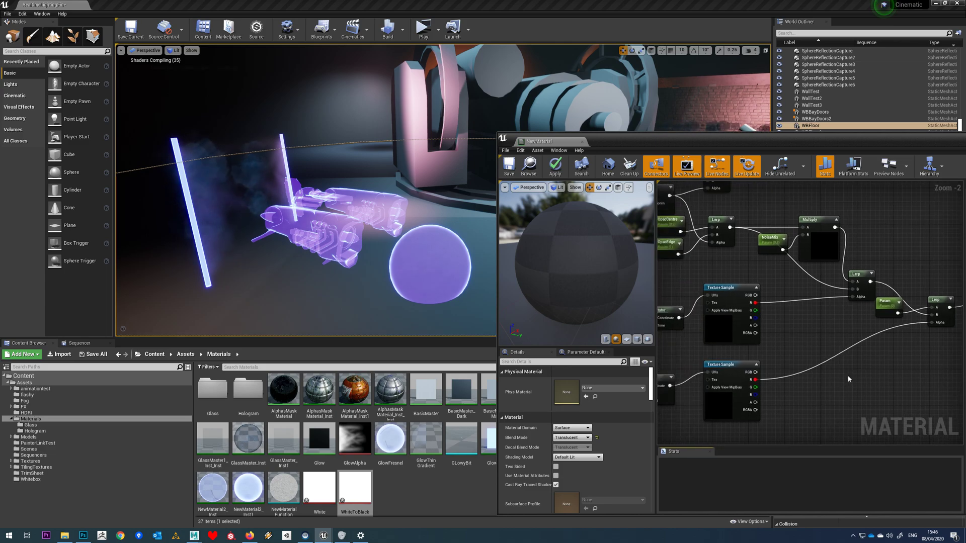
{"action": "scroll", "coordinate": [830, 371], "scroll_direction": "down", "scroll_amount": 1}
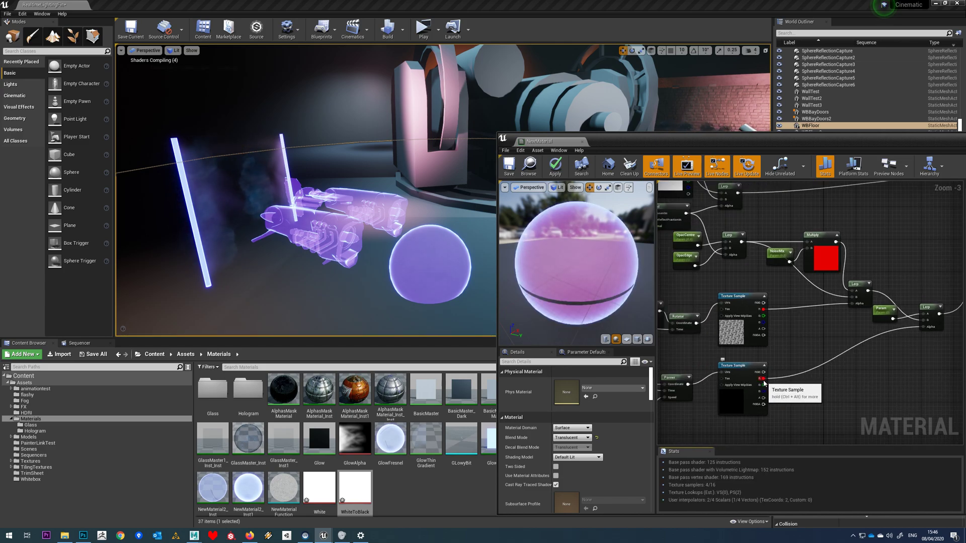
- Set the default value of Param to 0.1 and save the material
{"action": "left_click", "coordinate": [882, 309]}
{"action": "left_click", "coordinate": [572, 406]}
{"action": "type", "text": "0.1"}
{"action": "key", "text": "Return"}
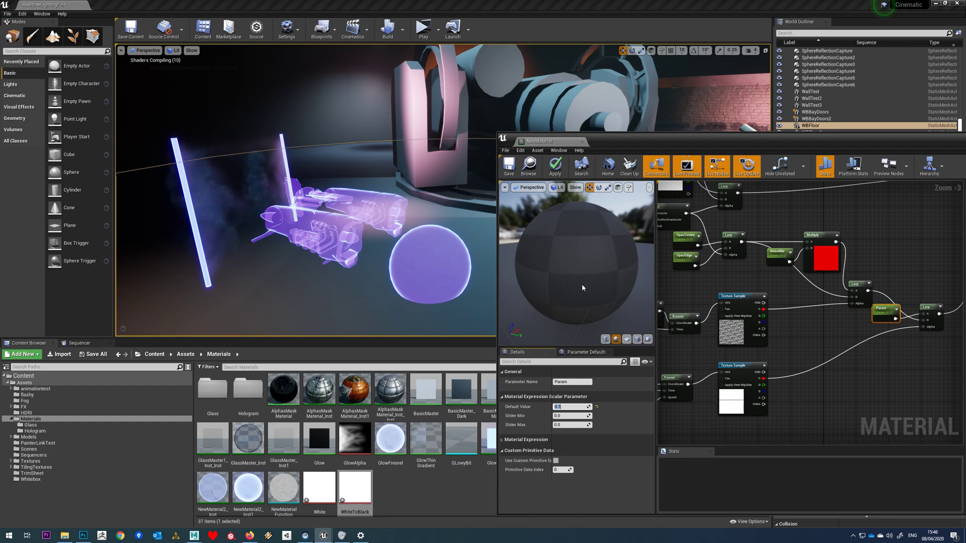
{"action": "left_click", "coordinate": [508, 169]}
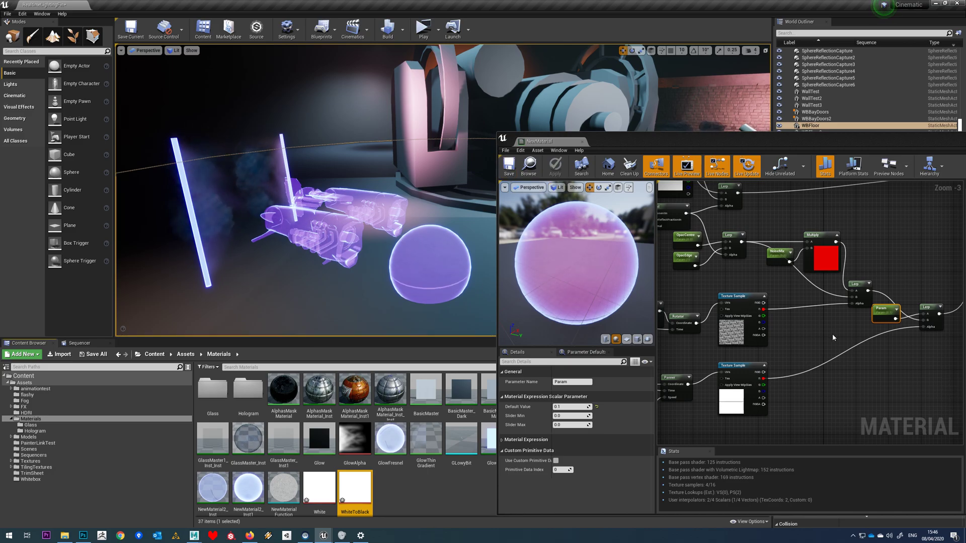
- Swap the final Lerp's inputs so the noise Lerp feeds A and Param feeds B, and save the material
{"action": "right_click_drag", "start_coordinate": [833, 334], "coordinate": [824, 351]}
{"action": "scroll", "coordinate": [822, 347], "scroll_direction": "up", "scroll_amount": 1}
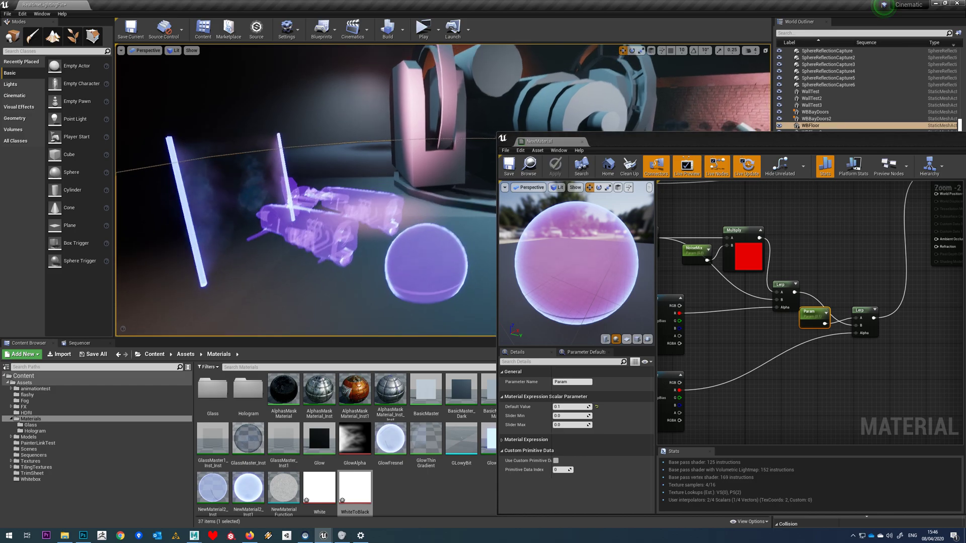
{"action": "right_click_drag", "start_coordinate": [740, 335], "coordinate": [803, 345]}
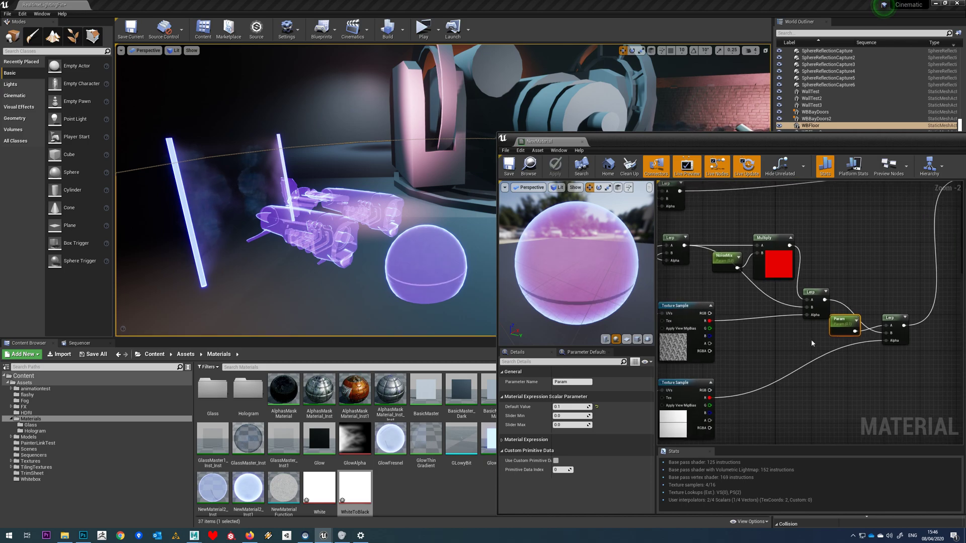
{"action": "right_click_drag", "start_coordinate": [785, 312], "coordinate": [948, 312]}
{"action": "left_click_drag", "start_coordinate": [964, 344], "coordinate": [793, 341]}
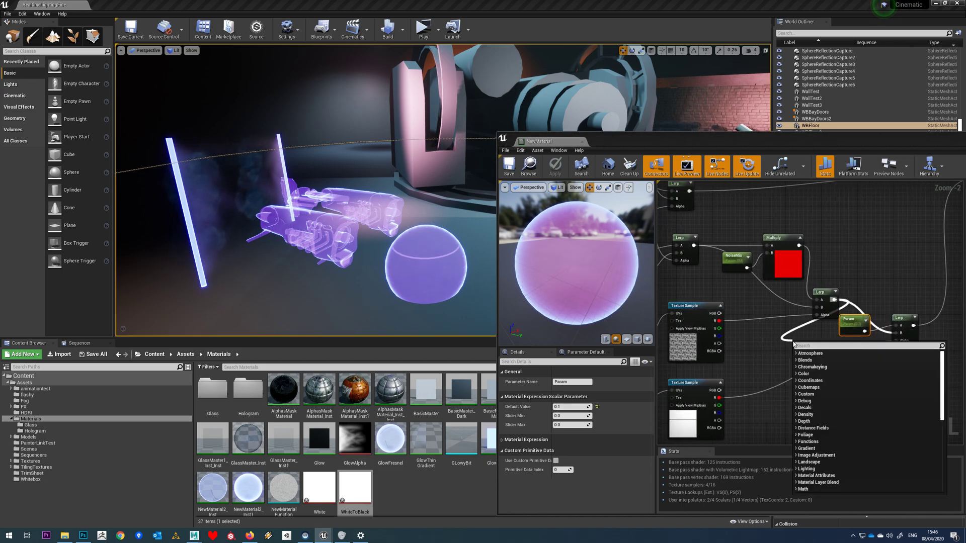
{"action": "left_click", "coordinate": [867, 292]}
{"action": "right_click_drag", "start_coordinate": [867, 286], "coordinate": [845, 294]}
{"action": "scroll", "coordinate": [845, 295], "scroll_direction": "up", "scroll_amount": 2}
{"action": "left_click_drag", "start_coordinate": [800, 335], "coordinate": [841, 328]}
{"action": "left_click_drag", "start_coordinate": [759, 293], "coordinate": [841, 328]}
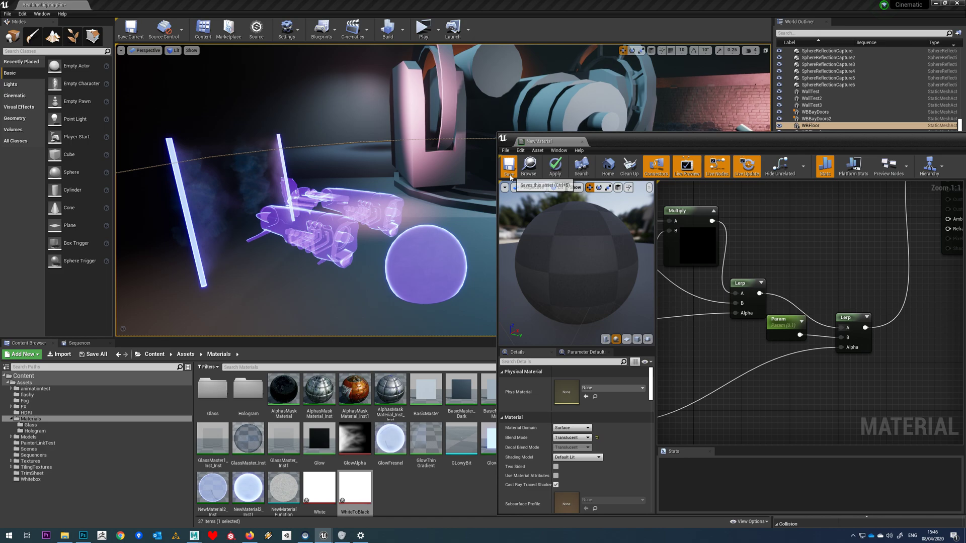
{"action": "left_click", "coordinate": [509, 169]}
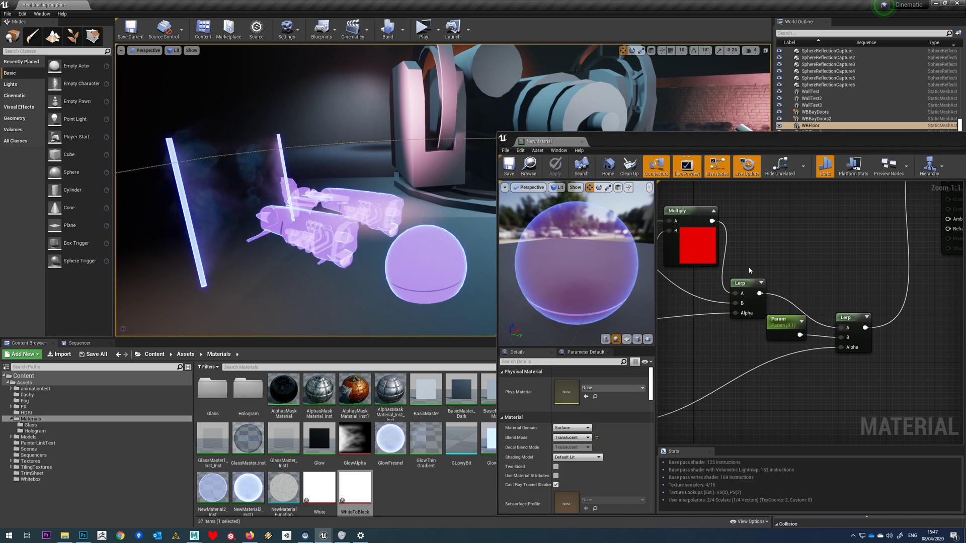
- Restore the final Lerp's wiring, with the noise Lerp feeding B and Param feeding A
{"action": "right_click_drag", "start_coordinate": [757, 269], "coordinate": [774, 260]}
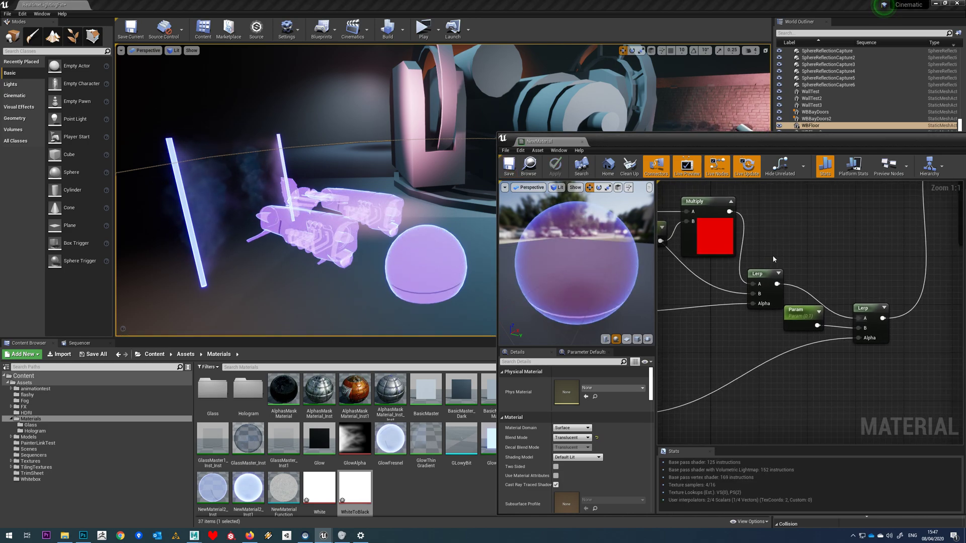
{"action": "scroll", "coordinate": [801, 259], "scroll_direction": "down", "scroll_amount": 1}
{"action": "left_click_drag", "start_coordinate": [780, 281], "coordinate": [853, 323]}
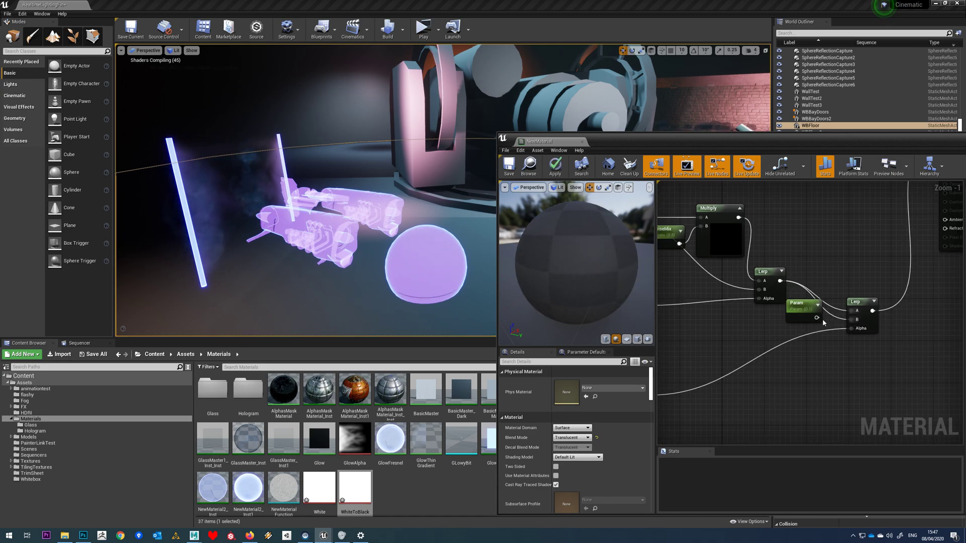
- Set the default value of Param to 0 and save the material
{"action": "left_click", "coordinate": [800, 304]}
{"action": "type", "text": "0"}
{"action": "key", "text": "Return"}
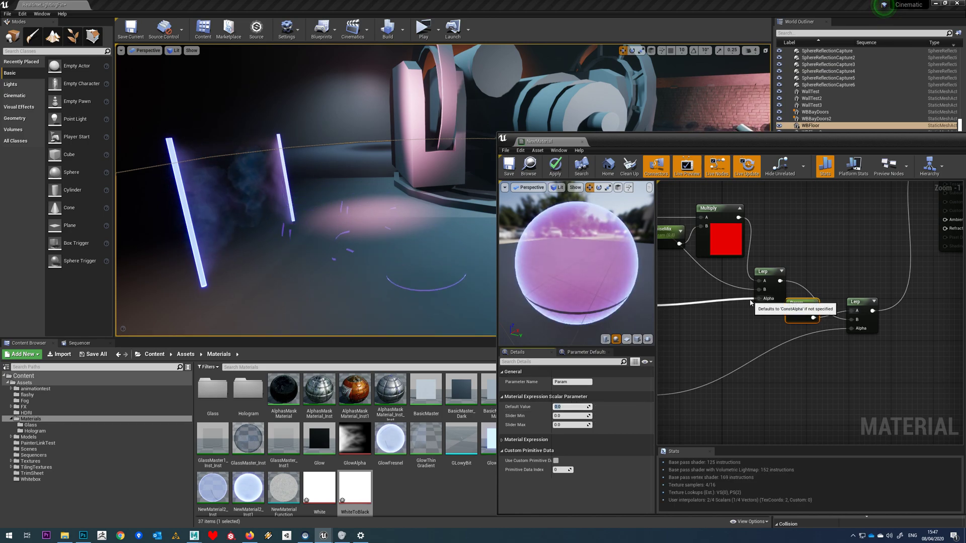
{"action": "left_click", "coordinate": [513, 171]}
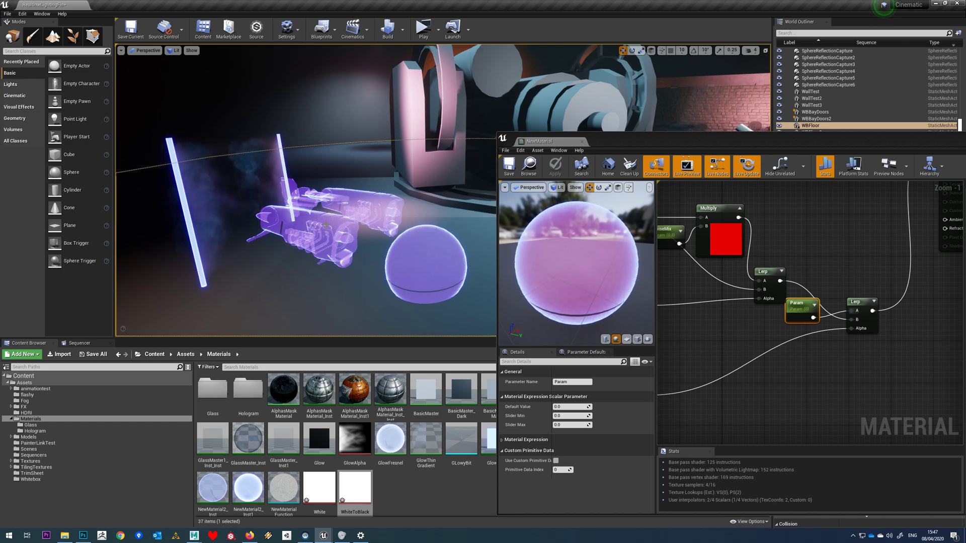
- Switch to Maya, make UVChannel_2 the Pod's current UV set, and move the UV Editor clear of the model
{"action": "right_click_drag", "start_coordinate": [666, 432], "coordinate": [832, 403]}
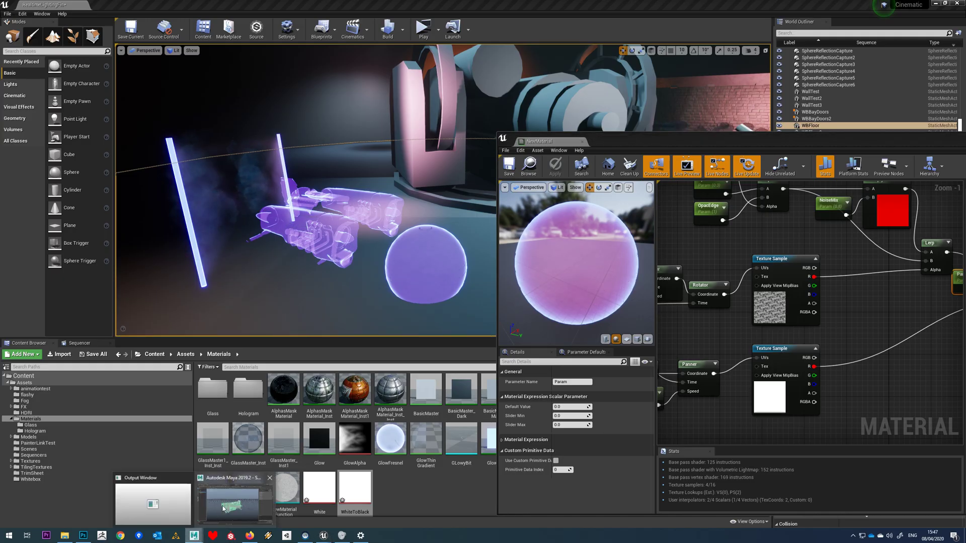
{"action": "left_click", "coordinate": [195, 536]}
{"action": "left_click_drag", "start_coordinate": [747, 270], "coordinate": [638, 186]}
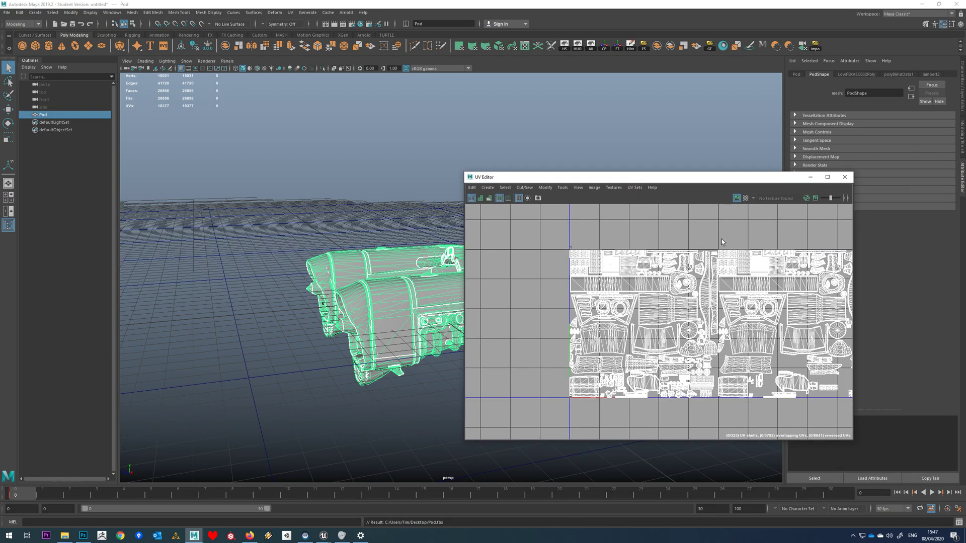
{"action": "scroll", "coordinate": [624, 273], "scroll_direction": "up", "scroll_amount": 2}
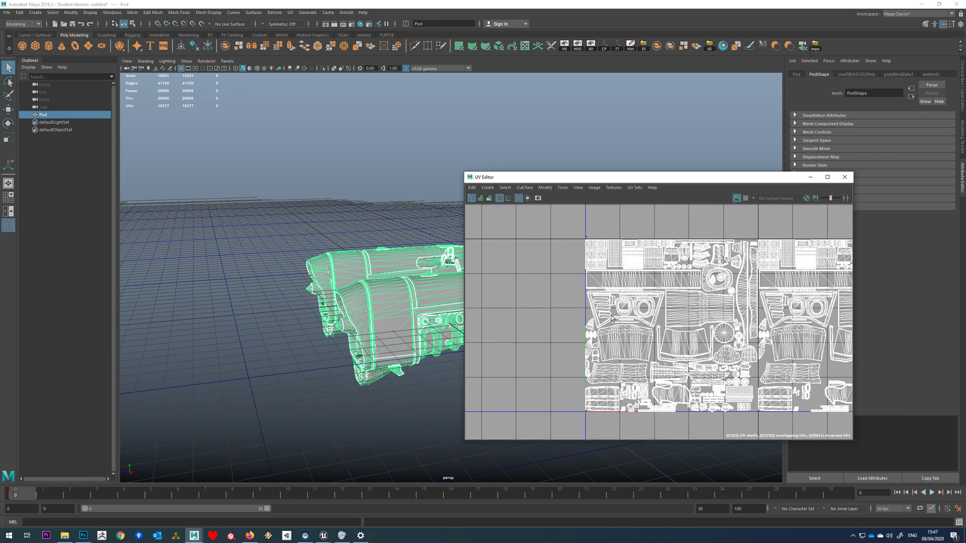
{"action": "left_click", "coordinate": [635, 189]}
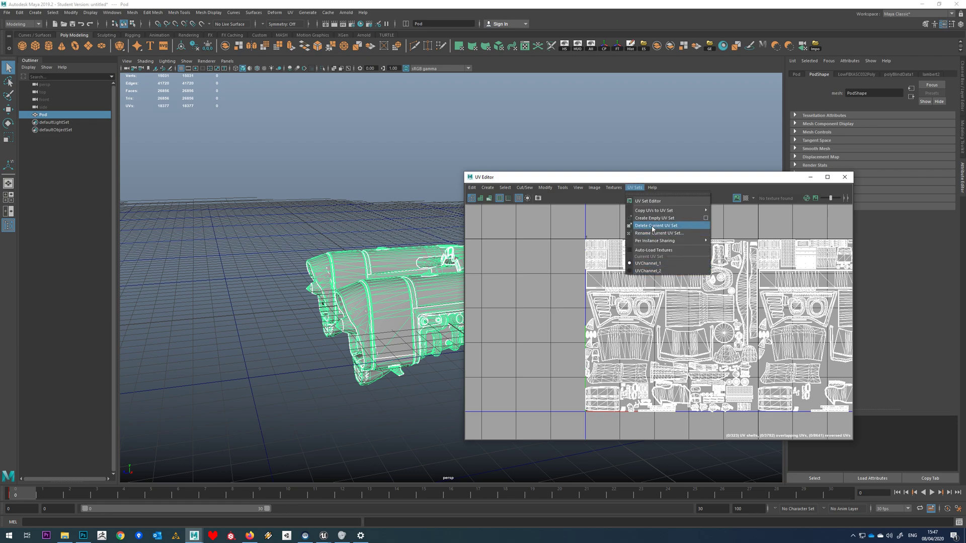
{"action": "mouse_move", "coordinate": [660, 215]}
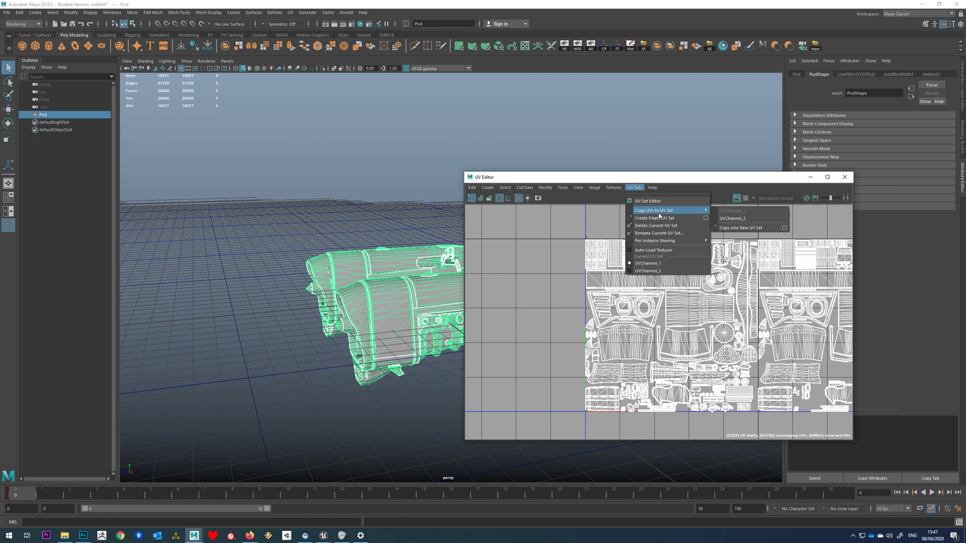
{"action": "left_click", "coordinate": [650, 271]}
{"action": "left_click_drag", "start_coordinate": [528, 177], "coordinate": [646, 180]}
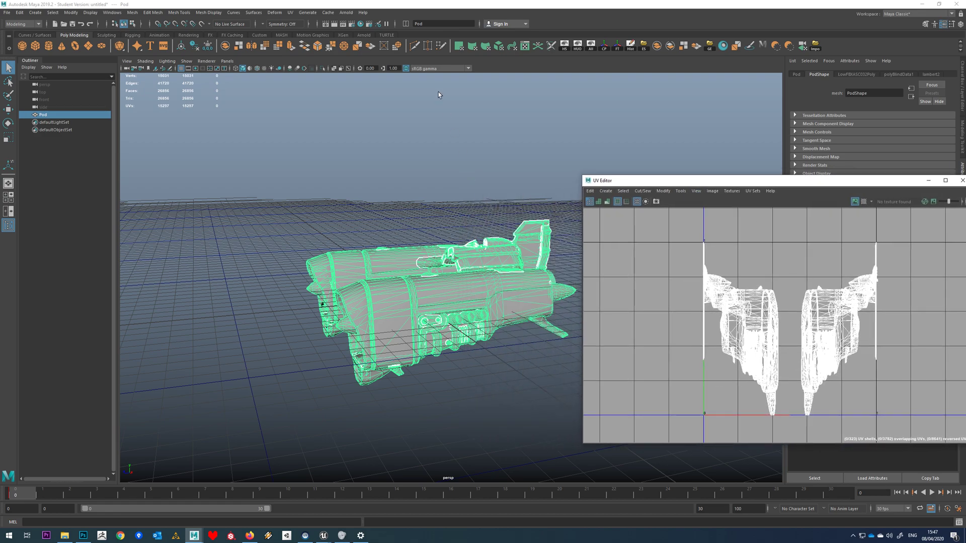
- Apply a cylindrical UV projection to the Pod in UVChannel_2 with a horizontal sweep of 360
{"action": "left_click", "coordinate": [472, 48]}
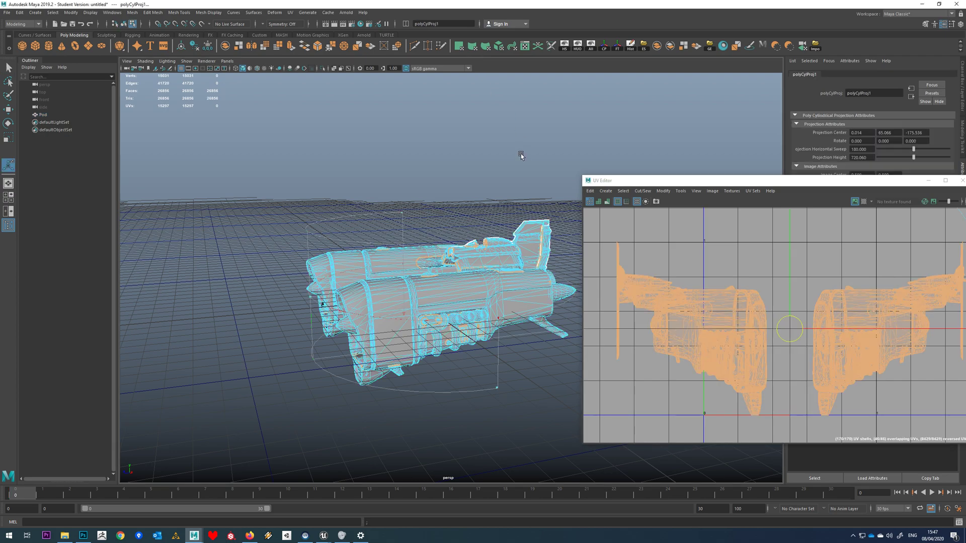
{"action": "left_click_drag", "start_coordinate": [497, 320], "coordinate": [811, 244]}
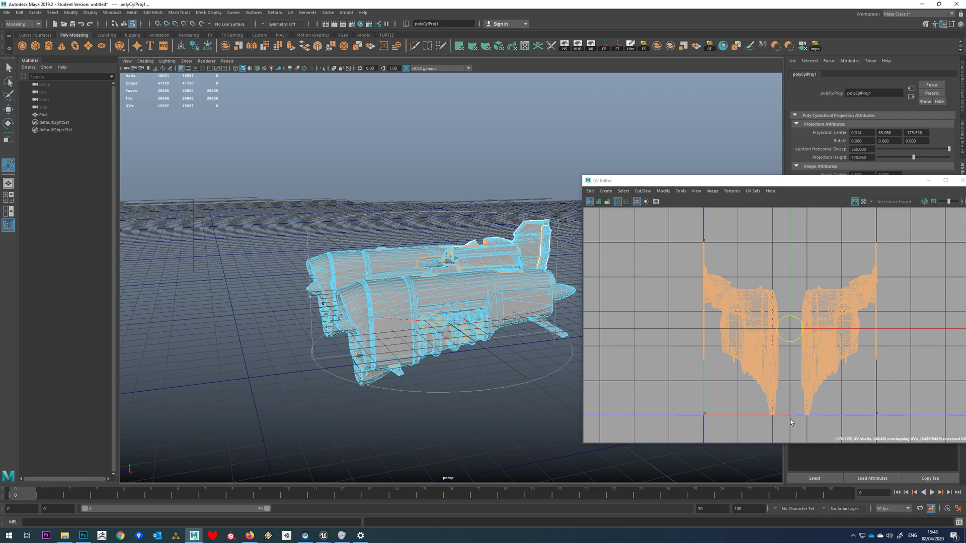
- Select the lowest and the highest faces of the UV layout in turn to examine where they lie on the pod
{"action": "right_click_drag", "start_coordinate": [829, 414], "coordinate": [831, 435]}
{"action": "left_click_drag", "start_coordinate": [833, 435], "coordinate": [754, 405]}
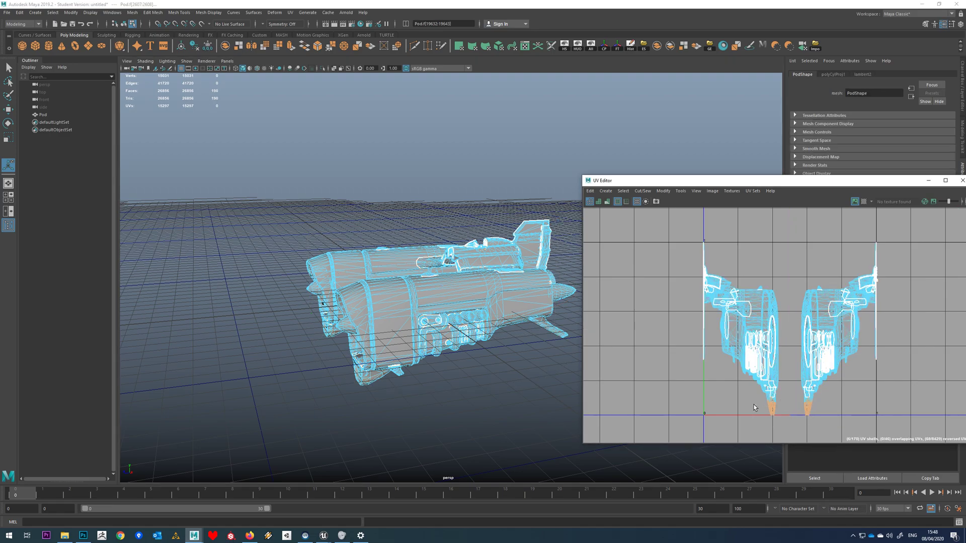
{"action": "left_click_drag", "start_coordinate": [401, 370], "coordinate": [404, 355], "text": "alt"}
{"action": "scroll", "coordinate": [314, 332], "scroll_direction": "up", "scroll_amount": 4}
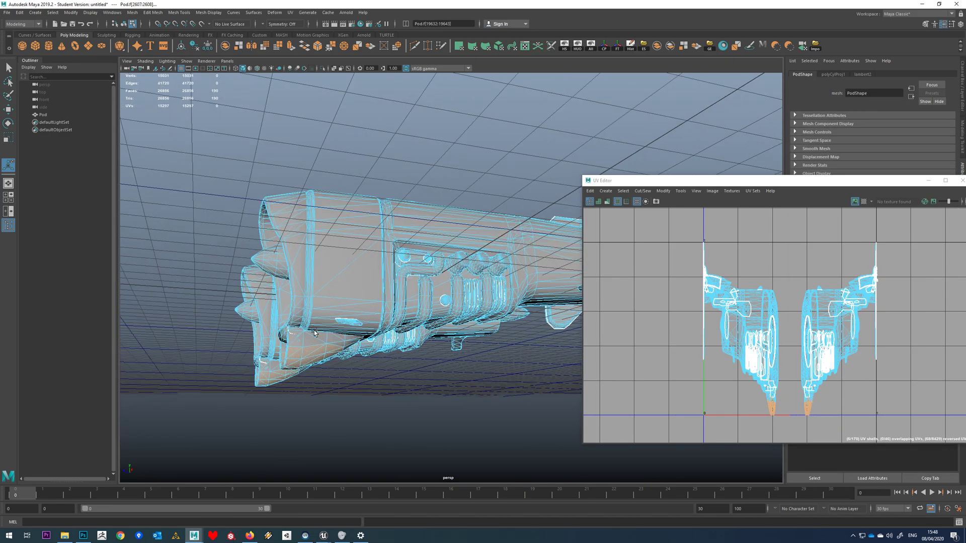
{"action": "left_click_drag", "start_coordinate": [682, 227], "coordinate": [929, 254]}
{"action": "left_click_drag", "start_coordinate": [454, 266], "coordinate": [512, 234], "text": "alt"}
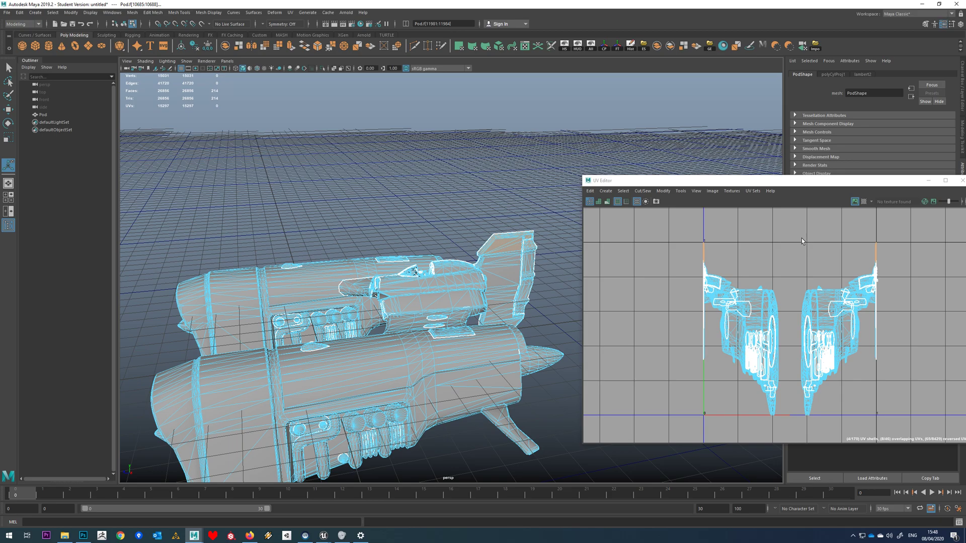
- Switch to Unreal, set the coordinate index of the TexCoord feeding the opacity cut's Panner to 1, and save the material
{"action": "mouse_move", "coordinate": [324, 536]}
{"action": "left_click", "coordinate": [405, 499]}
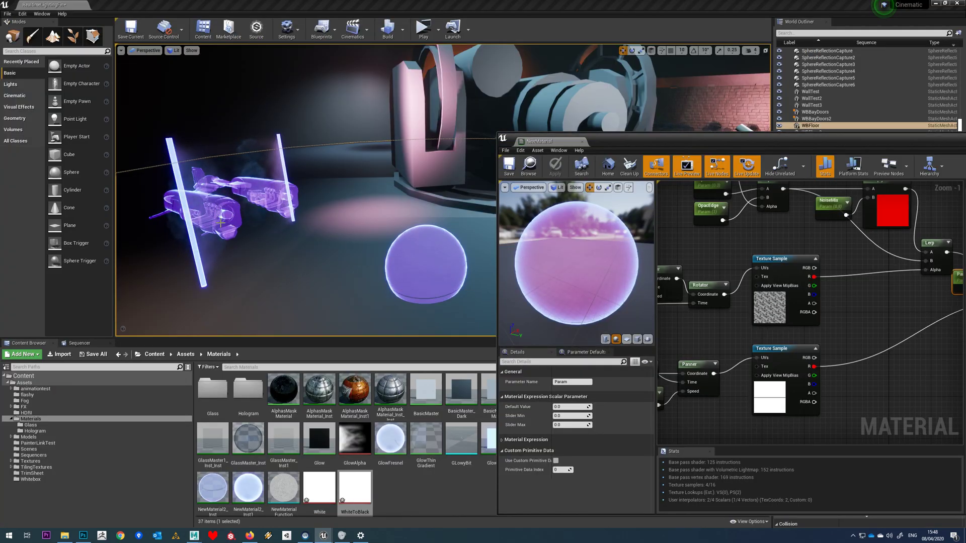
{"action": "right_click_drag", "start_coordinate": [729, 403], "coordinate": [883, 359]}
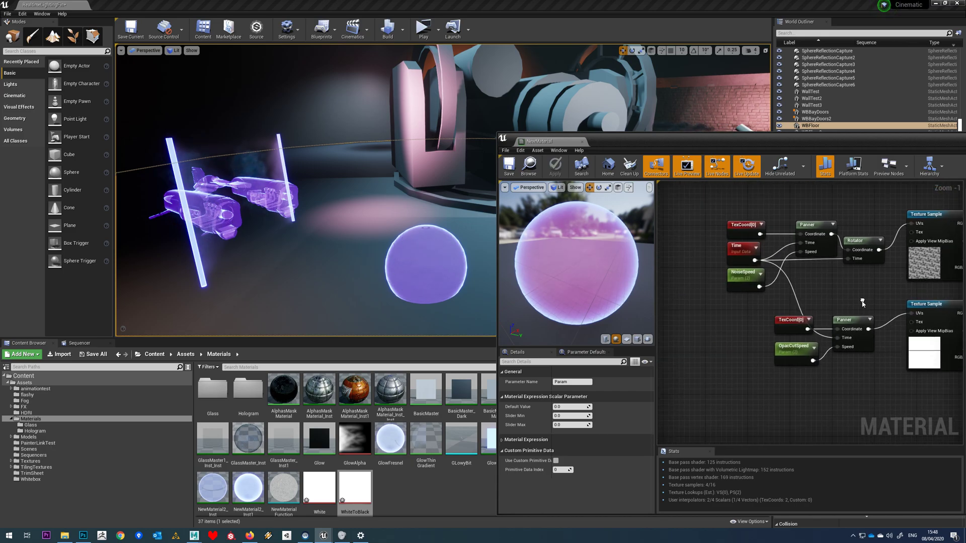
{"action": "left_click", "coordinate": [793, 325]}
{"action": "left_click", "coordinate": [560, 382]}
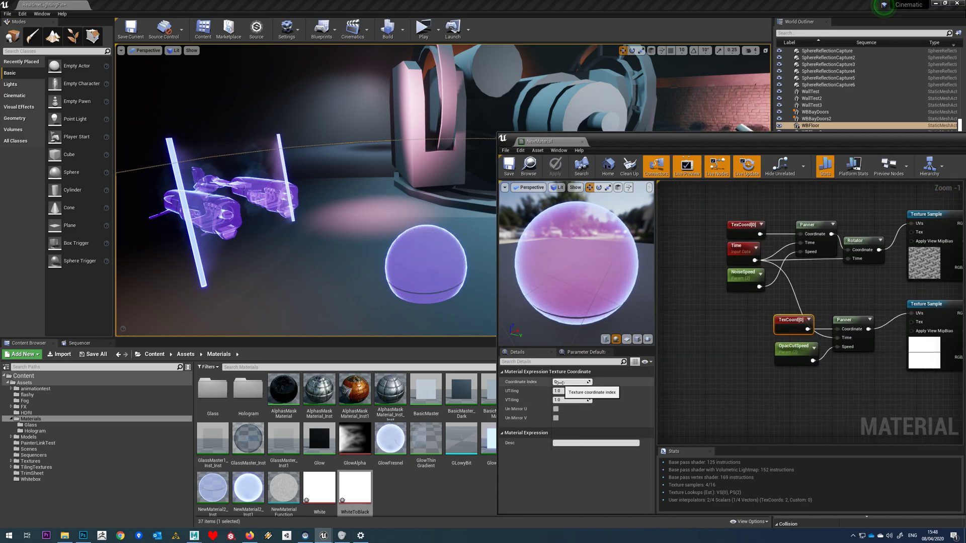
{"action": "type", "text": "1"}
{"action": "key", "text": "Return"}
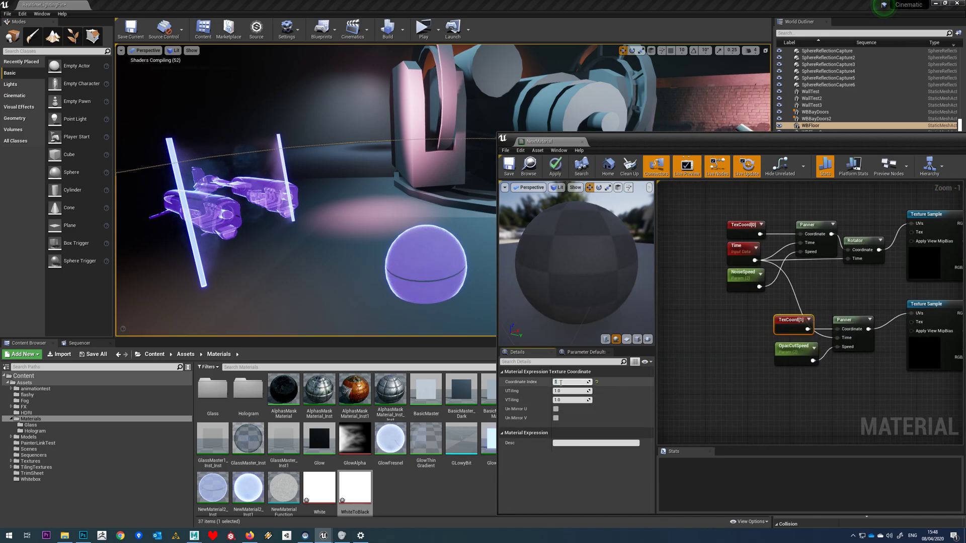
{"action": "left_click", "coordinate": [509, 167]}
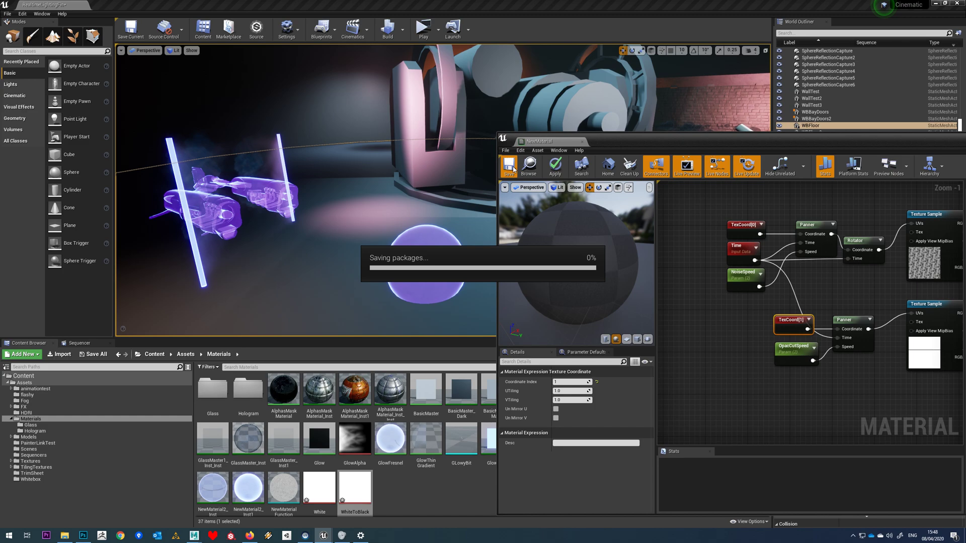
- Delete the hologram test sphere beside the pod from the level and undo the last key deletion
{"action": "right_click_drag", "start_coordinate": [328, 241], "coordinate": [380, 243]}
{"action": "left_click", "coordinate": [450, 247]}
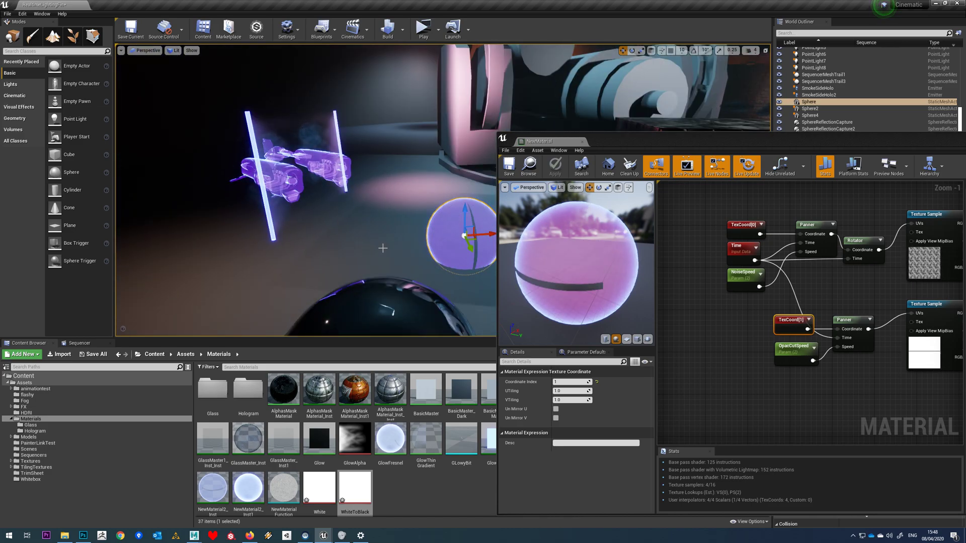
{"action": "left_click", "coordinate": [366, 242]}
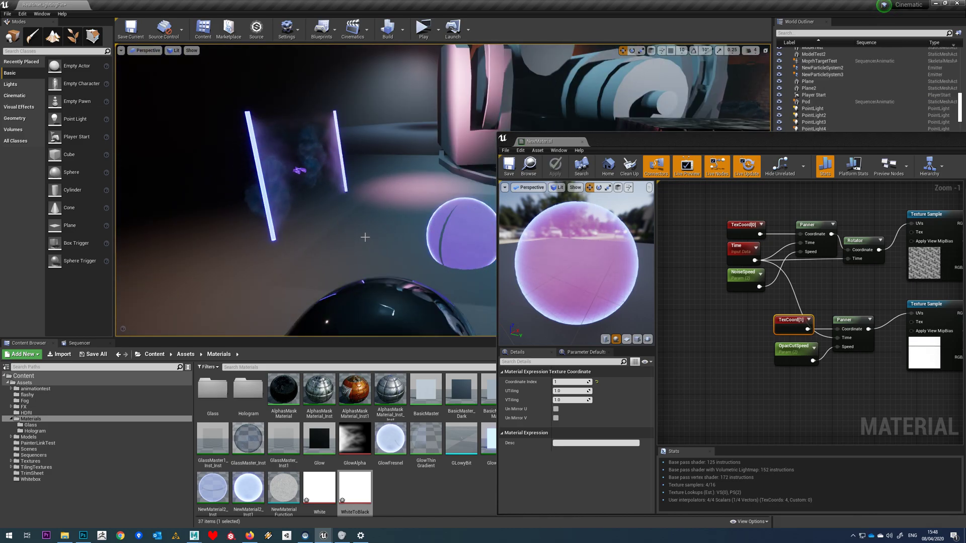
{"action": "key", "text": "ctrl+z"}
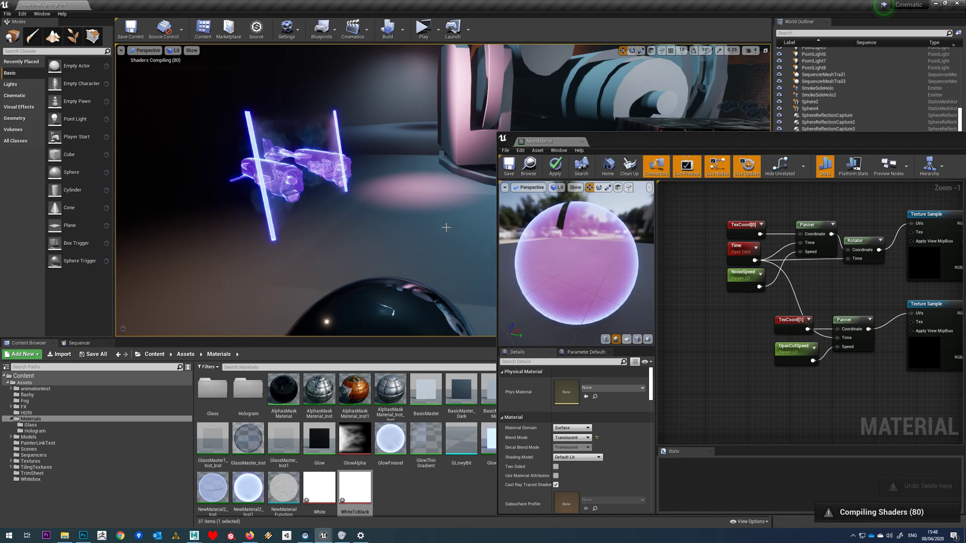
- Save the hologram material again and close its editor
{"action": "right_click_drag", "start_coordinate": [446, 227], "coordinate": [442, 202]}
{"action": "left_click", "coordinate": [510, 165]}
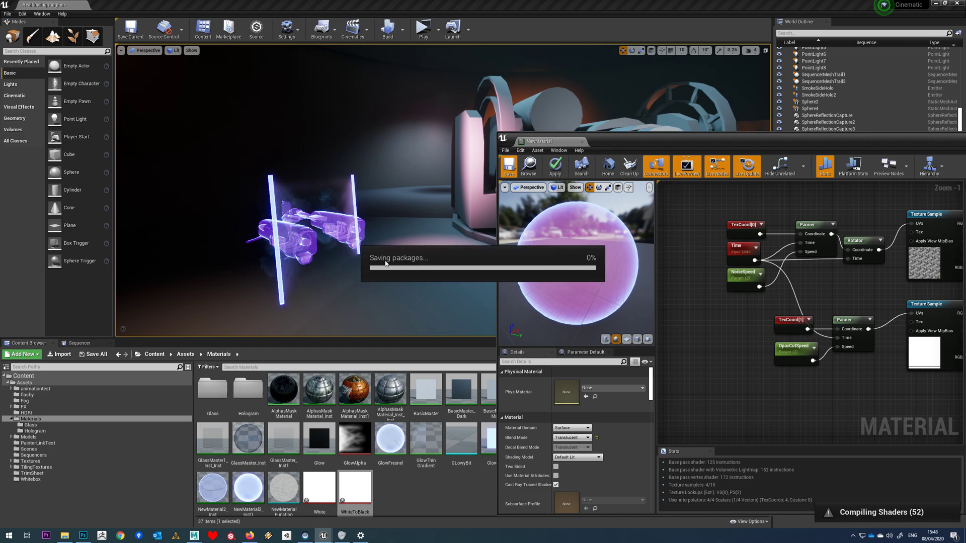
{"action": "left_click", "coordinate": [581, 142]}
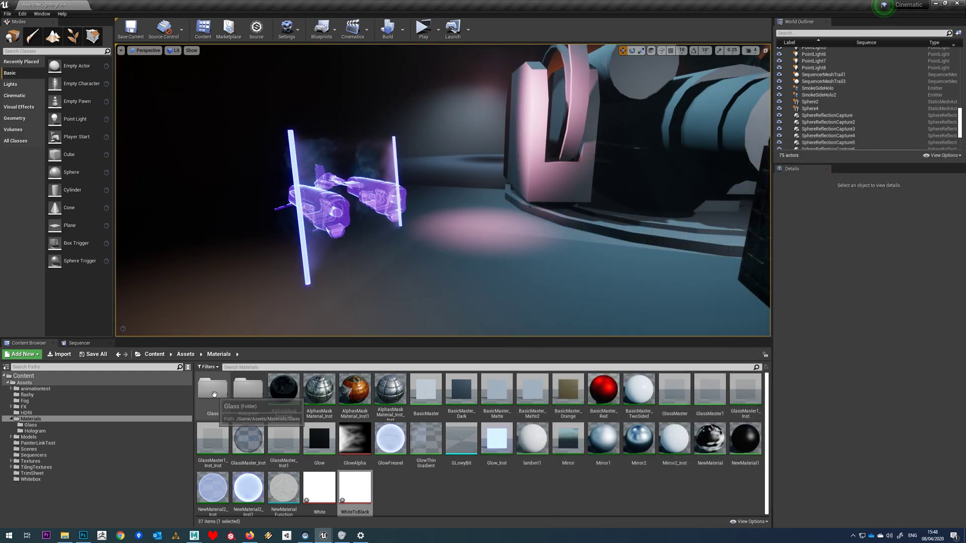
- Assign NewMaterial_Inst from the Materials/Hologram folder to the Pod's material Element 0
{"action": "double_click", "coordinate": [248, 389]}
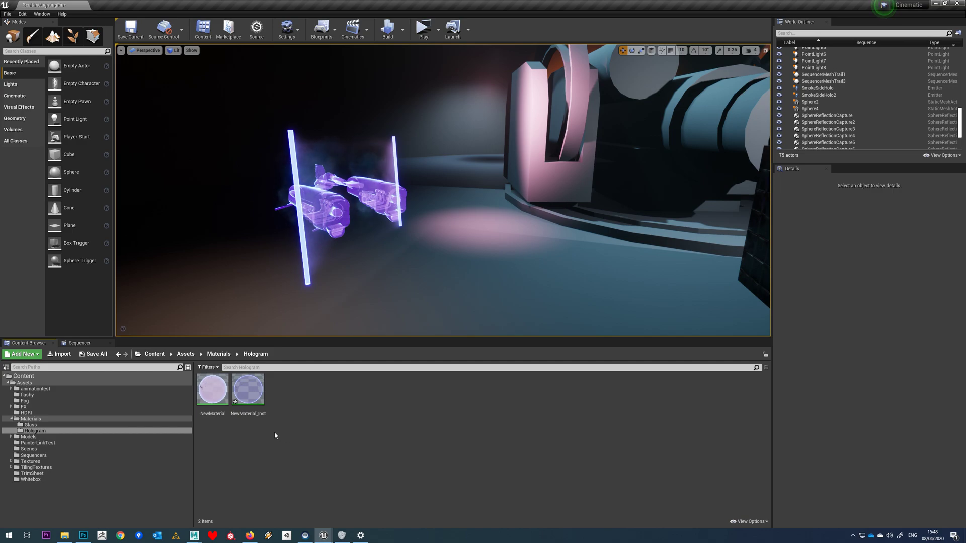
{"action": "left_click", "coordinate": [248, 389]}
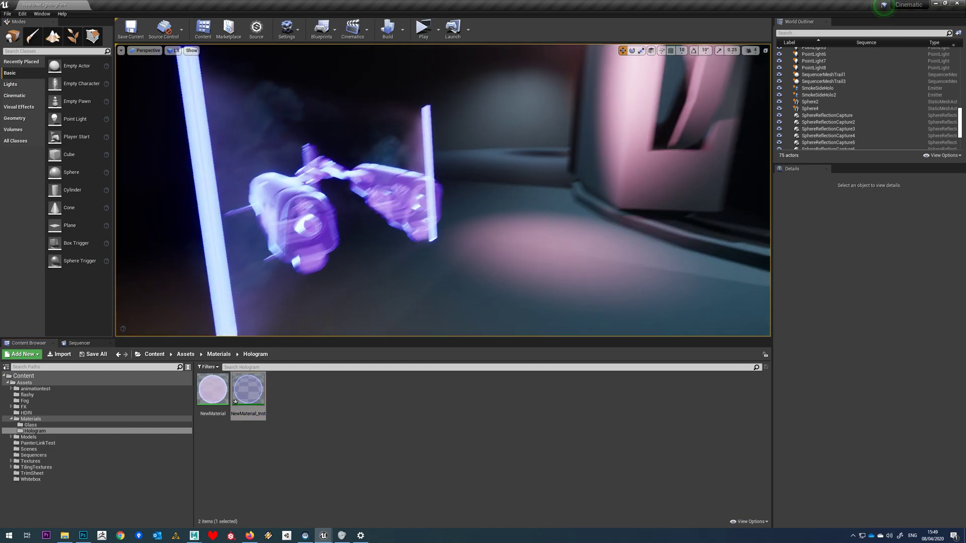
{"action": "left_click", "coordinate": [407, 180]}
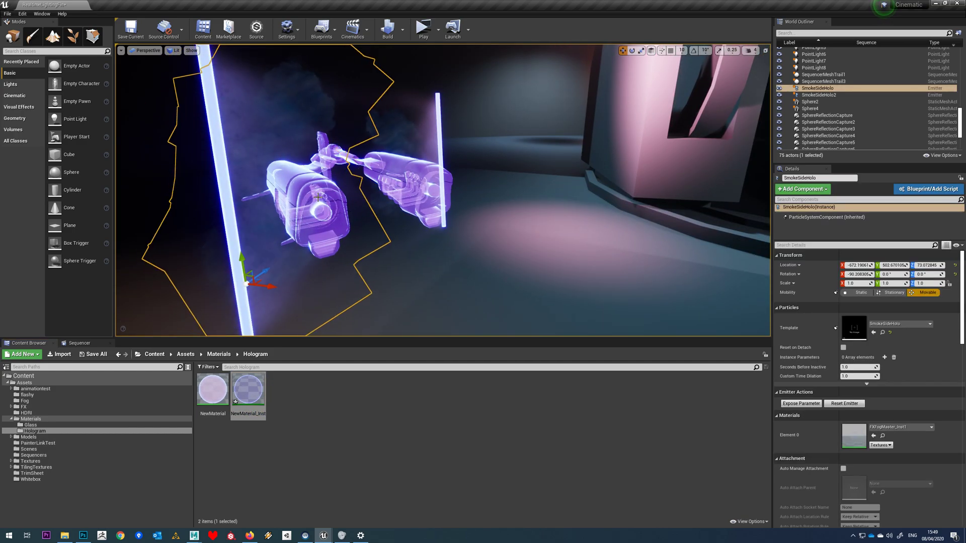
{"action": "left_click", "coordinate": [399, 187]}
{"action": "left_click_drag", "start_coordinate": [248, 389], "coordinate": [855, 378]}
- Open NewMaterial_Inst and its parent NewMaterial, and save
{"action": "double_click", "coordinate": [254, 393]}
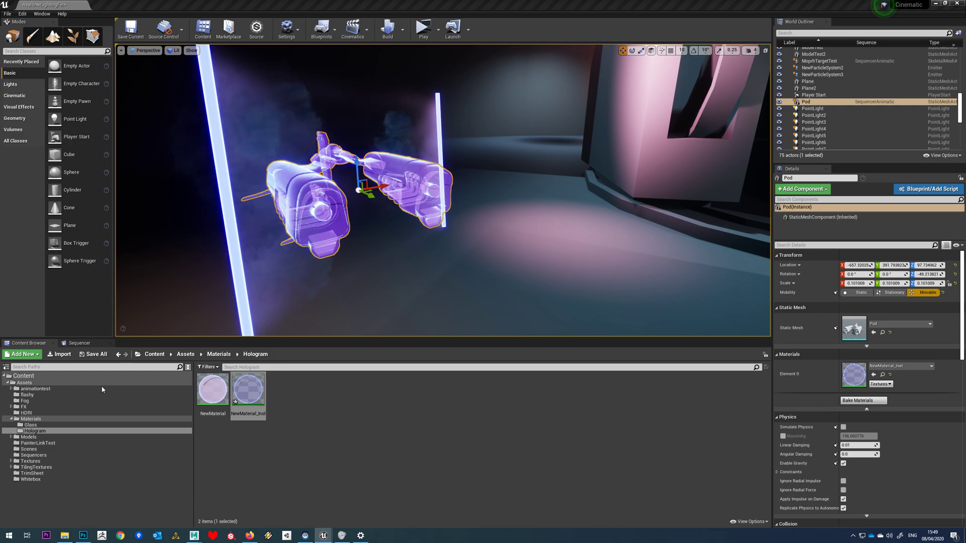
{"action": "double_click", "coordinate": [213, 389]}
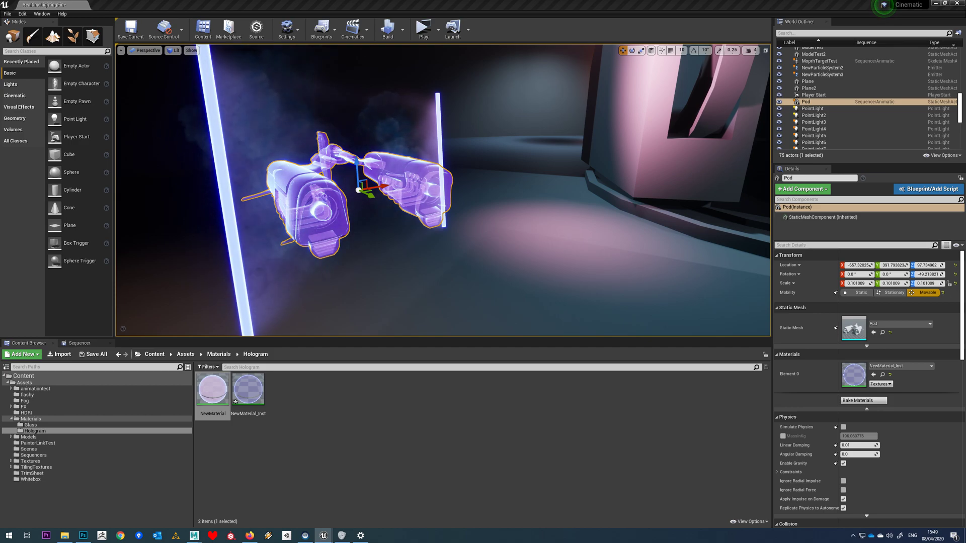
{"action": "key", "text": "ctrl+s"}
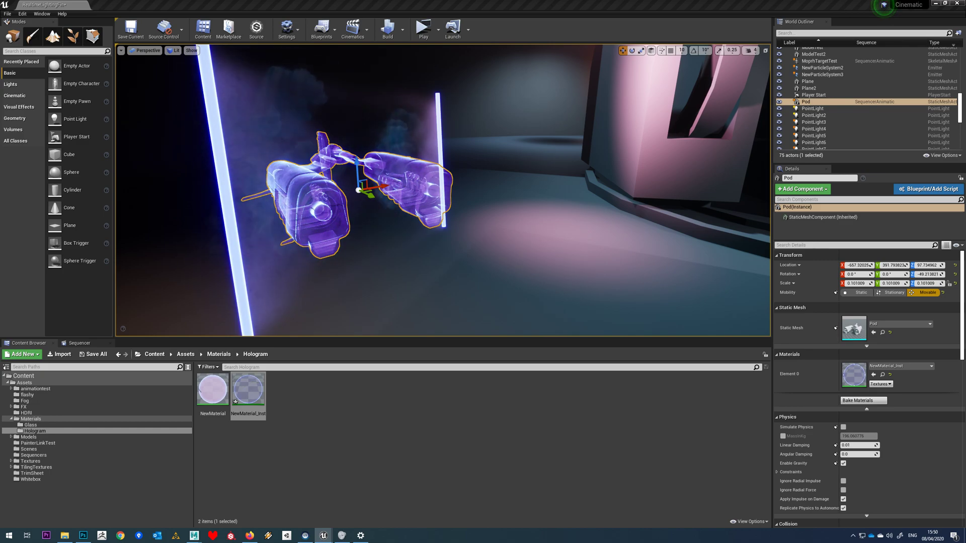
- Open NewMaterial_Inst and try a NoiseMix of 0.6 before setting it to 0.7
{"action": "double_click", "coordinate": [248, 390]}
{"action": "left_click_drag", "start_coordinate": [593, 172], "coordinate": [702, 185]}
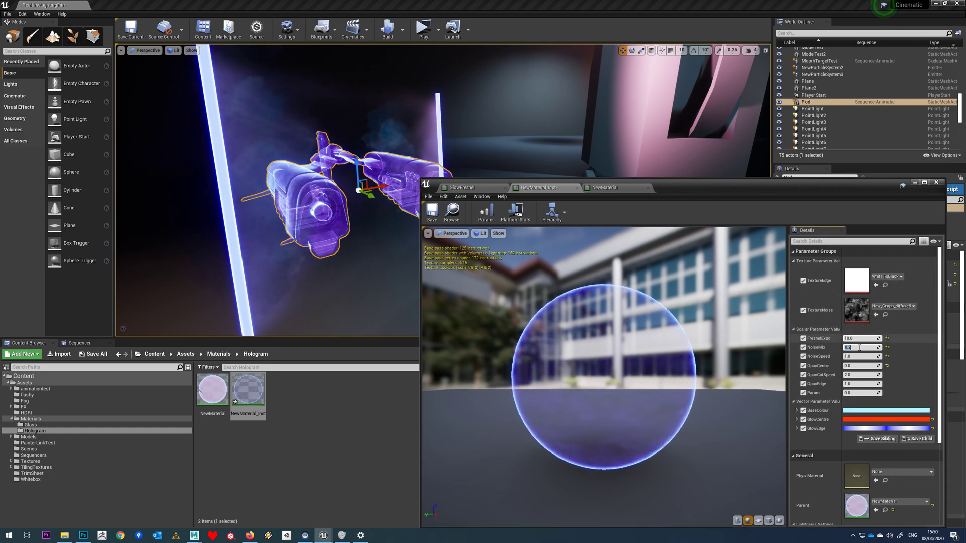
{"action": "type", "text": "0.6"}
{"action": "key", "text": "Return"}
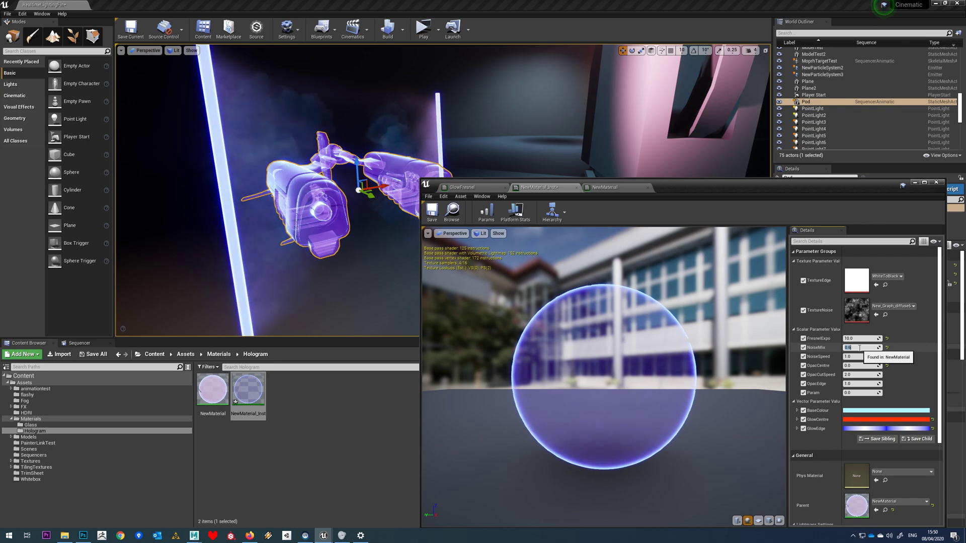
{"action": "type", "text": "0.7"}
{"action": "key", "text": "Return"}
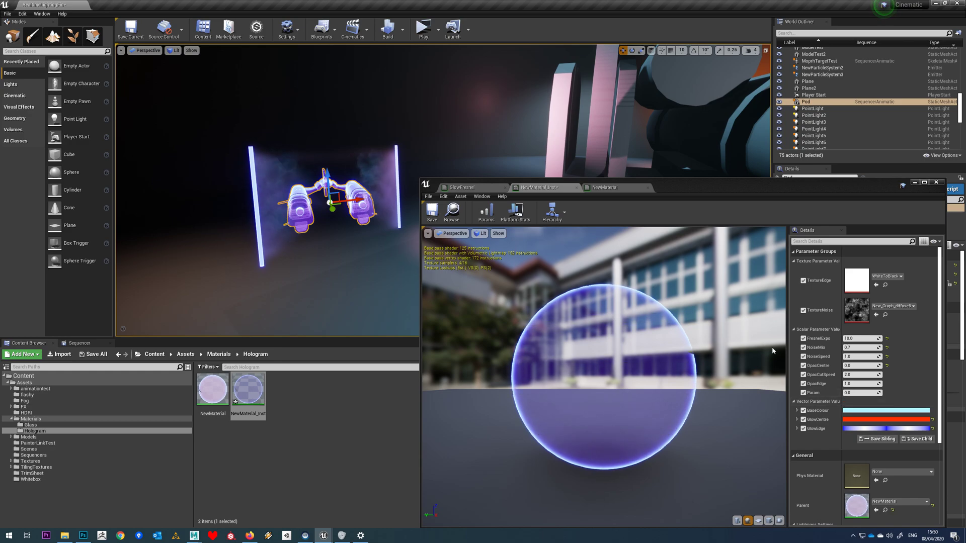
- Set OpacCutSpeed in NewMaterial_Inst to 1
{"action": "left_click", "coordinate": [858, 374]}
{"action": "type", "text": "1"}
{"action": "key", "text": "Return"}
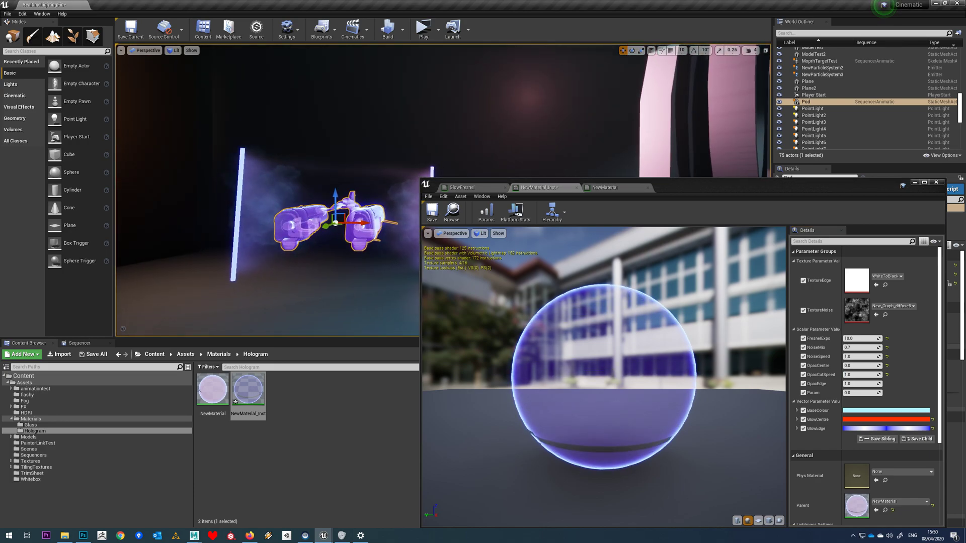
- Change the GlowCentre colour of NewMaterial_Inst to a very pale blue
{"action": "left_click", "coordinate": [862, 420]}
{"action": "mouse_move", "coordinate": [744, 388]}
{"action": "left_mouse_down"}
{"action": "mouse_move", "coordinate": [717, 387]}
{"action": "mouse_move", "coordinate": [738, 390]}
{"action": "left_mouse_up"}
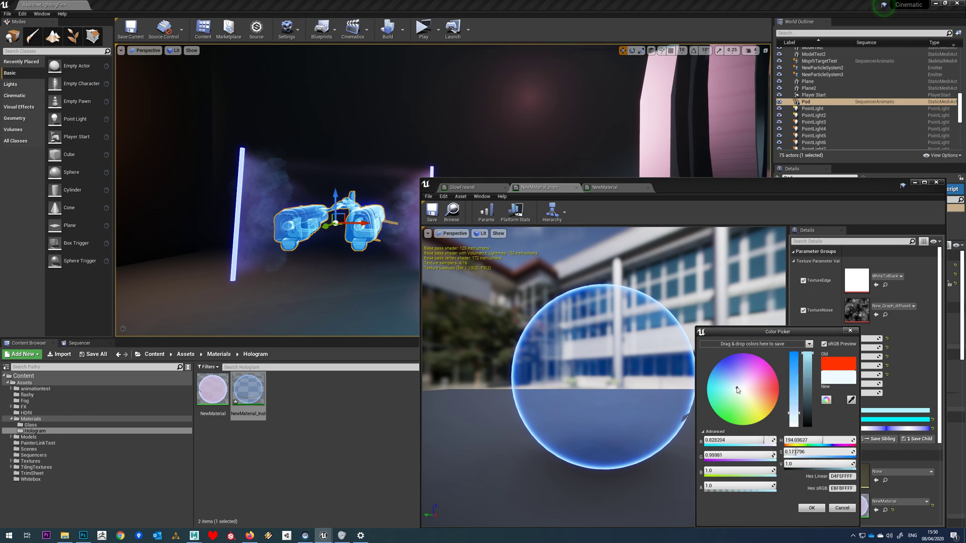
{"action": "left_click", "coordinate": [812, 508]}
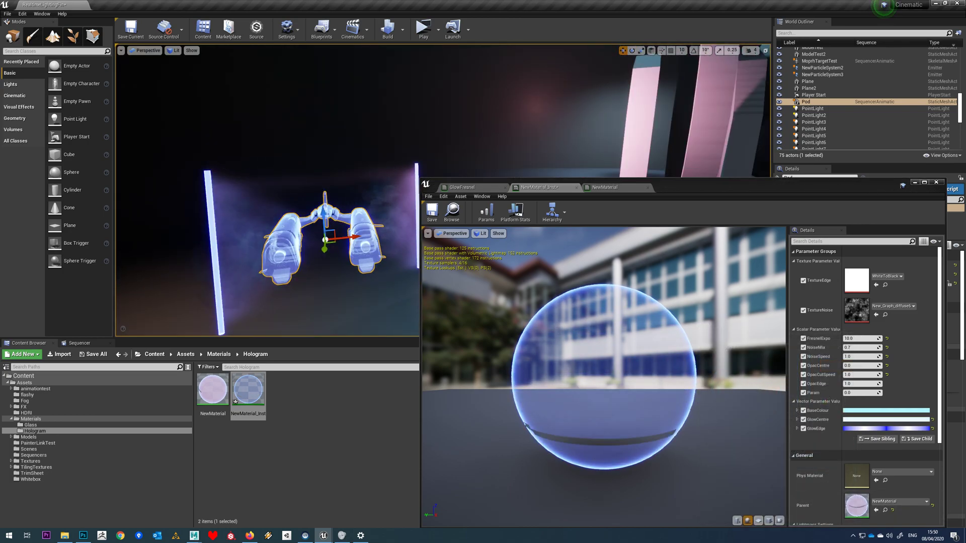
- Create a new material instance from NewMaterial in the Hologram folder and apply it to the light bar Cylinder3
{"action": "left_click_drag", "start_coordinate": [839, 190], "coordinate": [874, 380]}
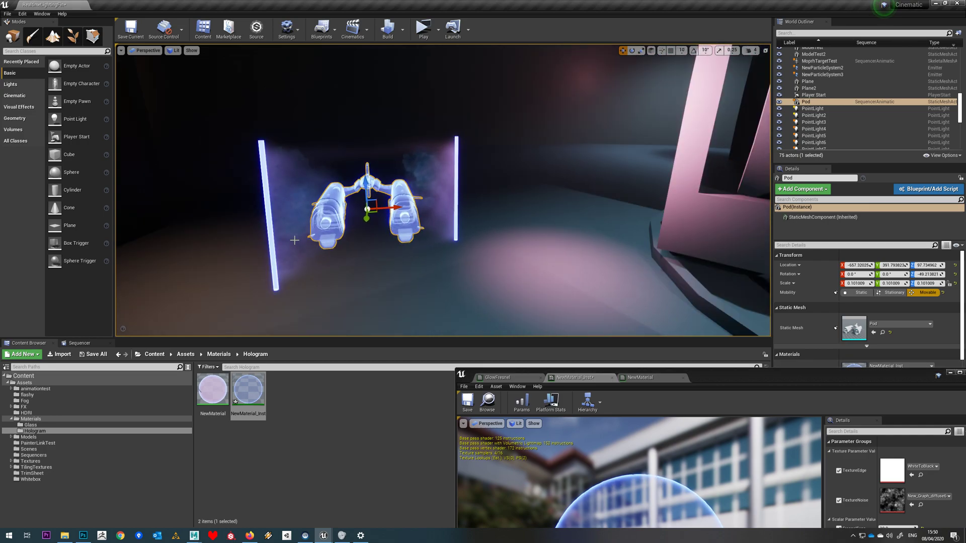
{"action": "left_click", "coordinate": [273, 250]}
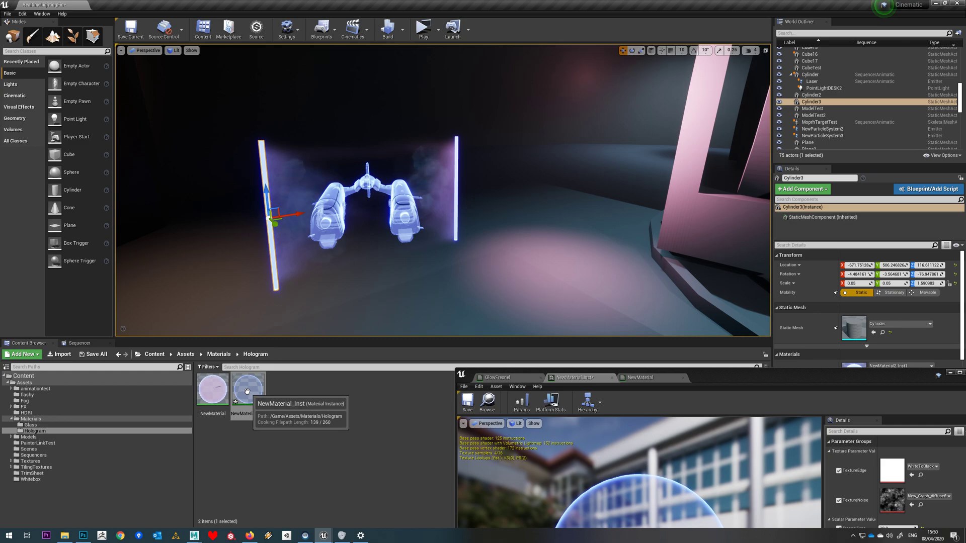
{"action": "right_click", "coordinate": [214, 389]}
{"action": "left_click", "coordinate": [250, 206]}
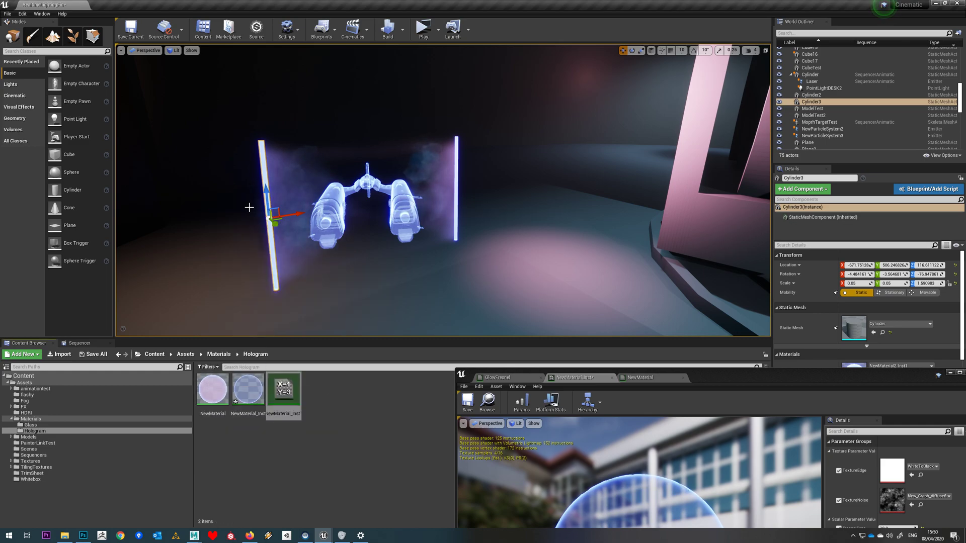
{"action": "left_click_drag", "start_coordinate": [291, 402], "coordinate": [276, 289]}
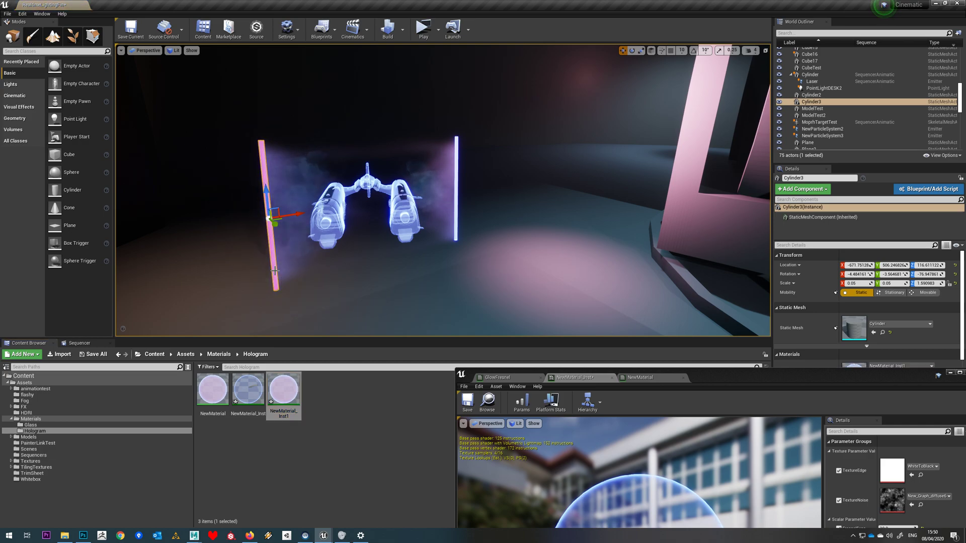
- Assign NewMaterial_Inst1 to the other light bar, Cylinder2, as its Element 0 material
{"action": "left_click_drag", "start_coordinate": [731, 387], "coordinate": [623, 476]}
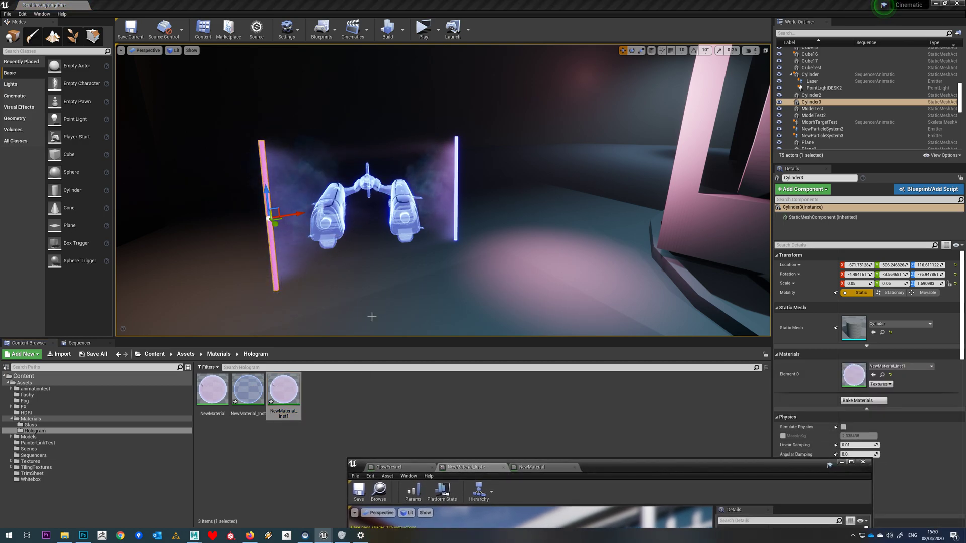
{"action": "left_click", "coordinate": [457, 199]}
{"action": "left_click_drag", "start_coordinate": [284, 390], "coordinate": [851, 380]}
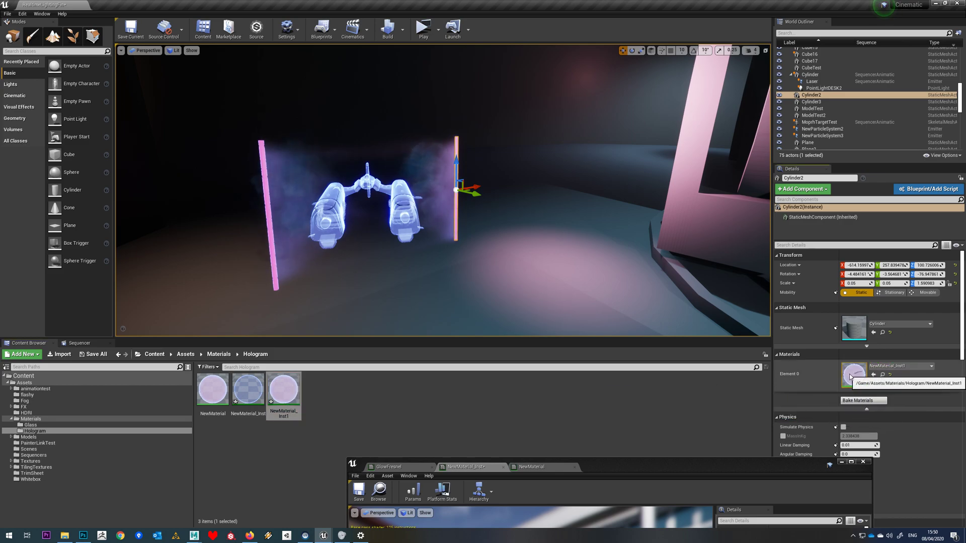
- Open NewMaterial_Inst1, enable its TextureEdge override, and replace WhiteToBlack with the White texture from the Materials folder
{"action": "double_click", "coordinate": [853, 378]}
{"action": "left_click_drag", "start_coordinate": [685, 466], "coordinate": [708, 176]}
{"action": "left_click", "coordinate": [751, 271]}
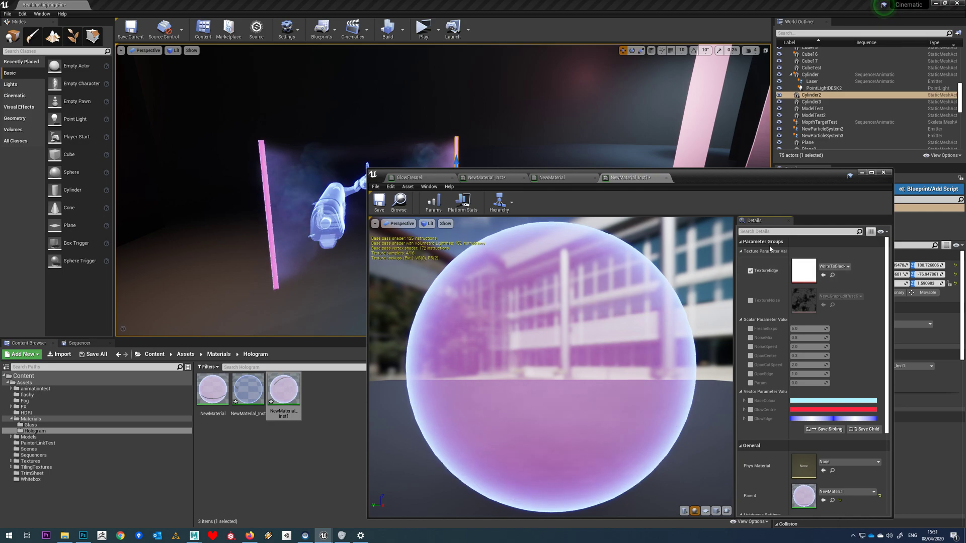
{"action": "left_click", "coordinate": [834, 276]}
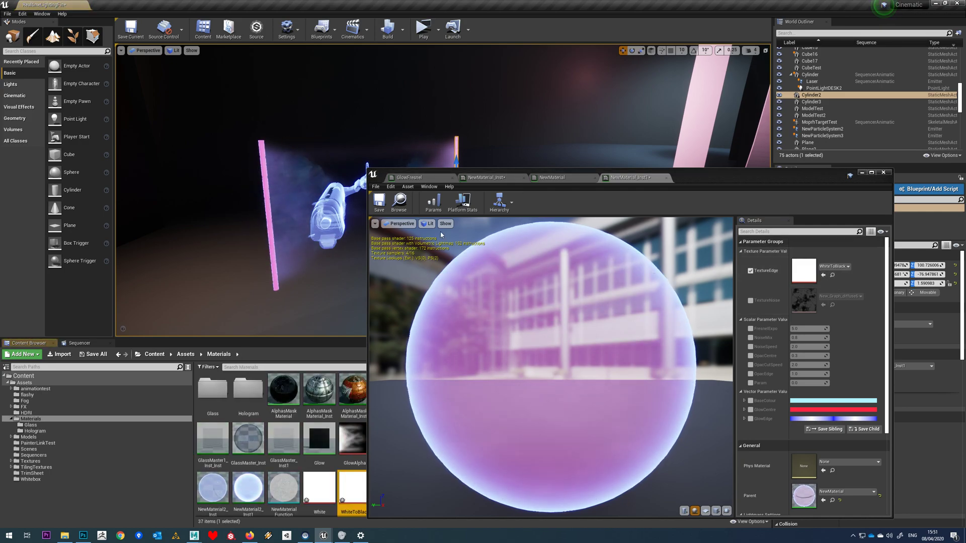
{"action": "left_click_drag", "start_coordinate": [733, 183], "coordinate": [794, 145]}
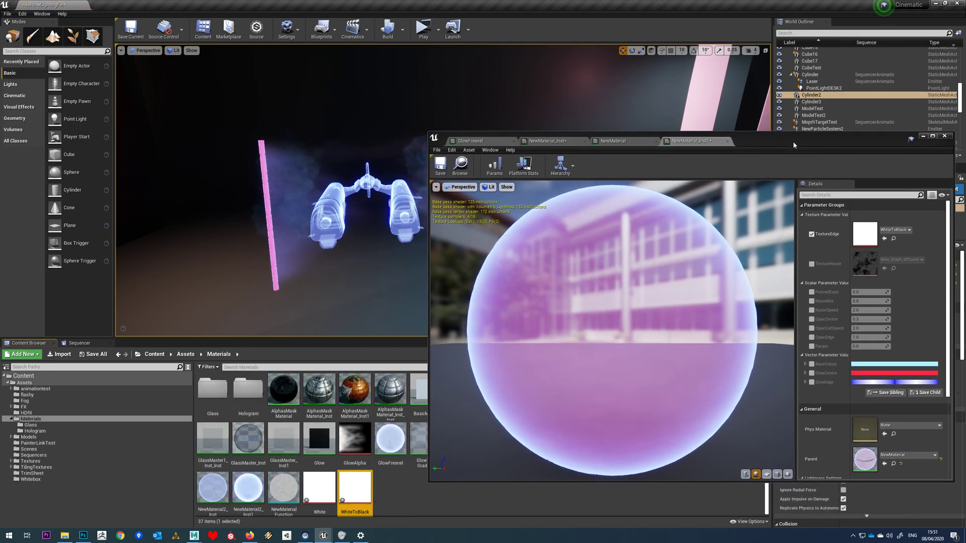
{"action": "left_click", "coordinate": [320, 495]}
{"action": "left_click_drag", "start_coordinate": [320, 496], "coordinate": [865, 235]}
{"action": "left_click_drag", "start_coordinate": [760, 143], "coordinate": [763, 285]}
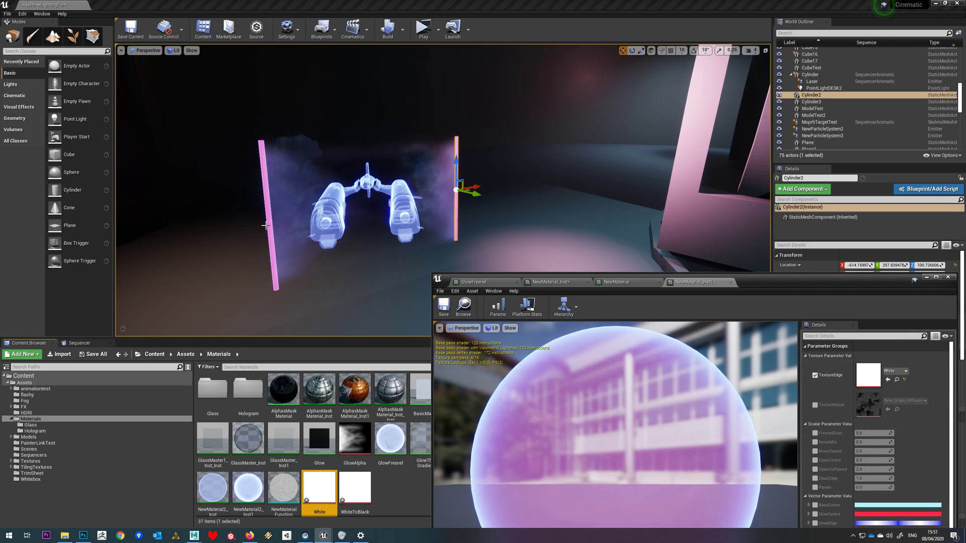
- Enable the GlowCentre override in NewMaterial_Inst1 and change its colour to light cyan
{"action": "left_click_drag", "start_coordinate": [776, 280], "coordinate": [726, 120]}
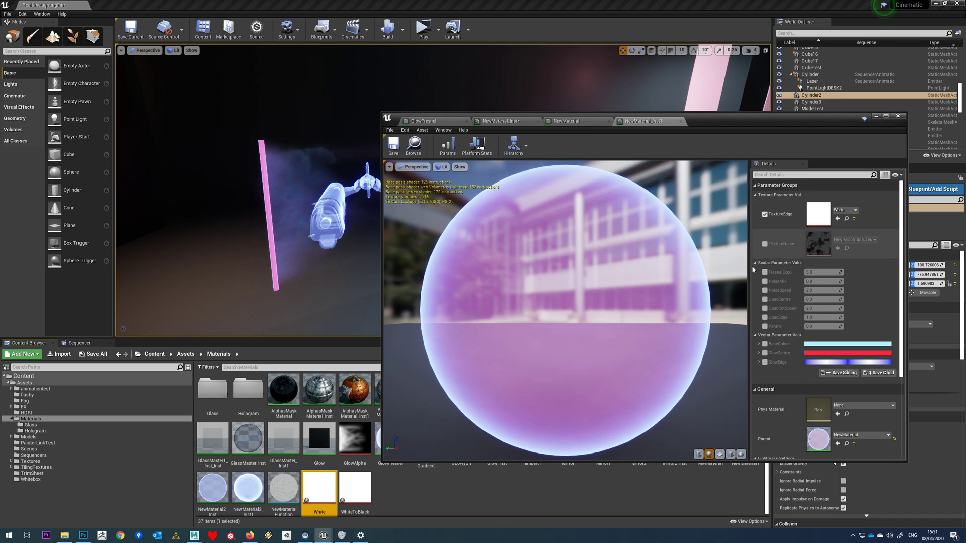
{"action": "left_click", "coordinate": [831, 355]}
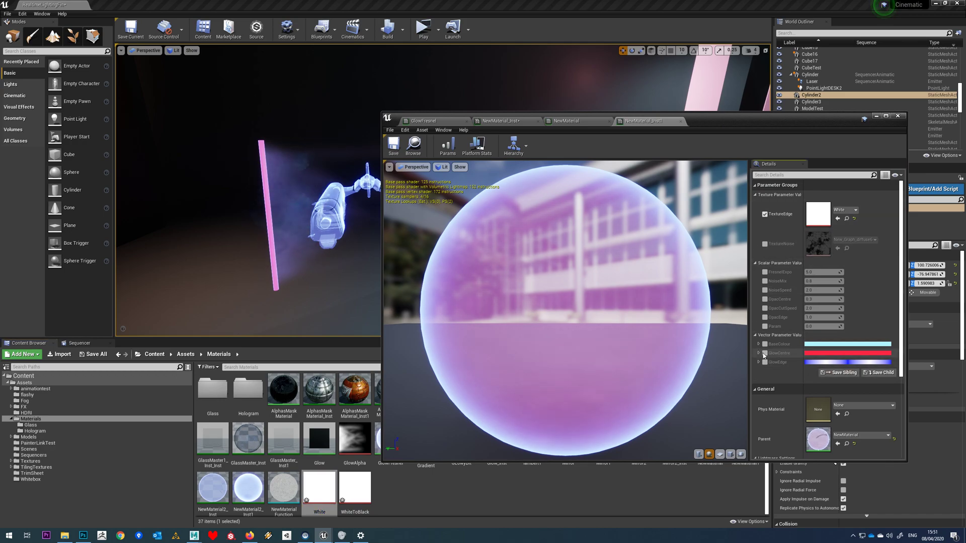
{"action": "left_click", "coordinate": [818, 354]}
{"action": "left_click_drag", "start_coordinate": [677, 388], "coordinate": [673, 379]}
{"action": "left_click", "coordinate": [767, 508]}
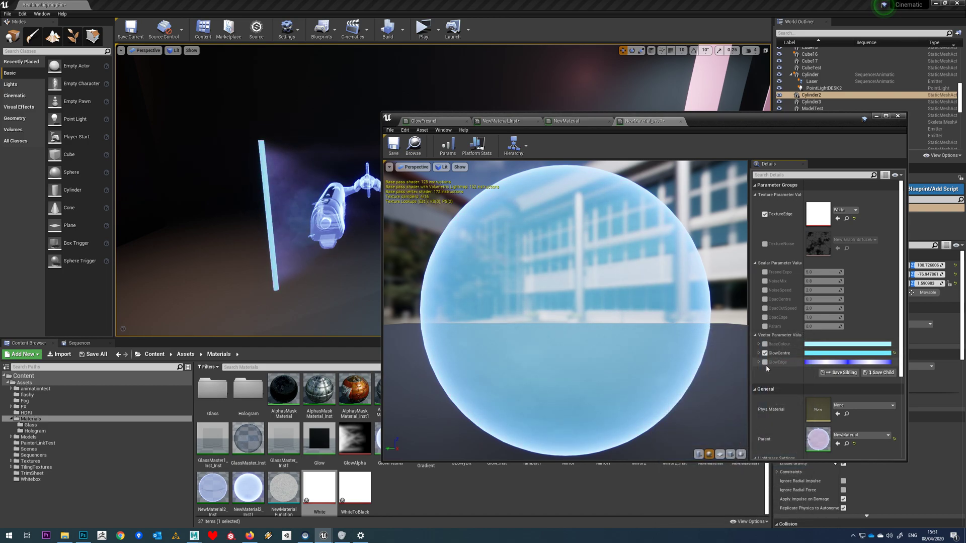
- Enable the GlowEdge override in NewMaterial_Inst1 and set its colour's blue channel to 100
{"action": "left_click", "coordinate": [808, 362]}
{"action": "left_click", "coordinate": [694, 471]}
{"action": "type", "text": "100"}
{"action": "key", "text": "Return"}
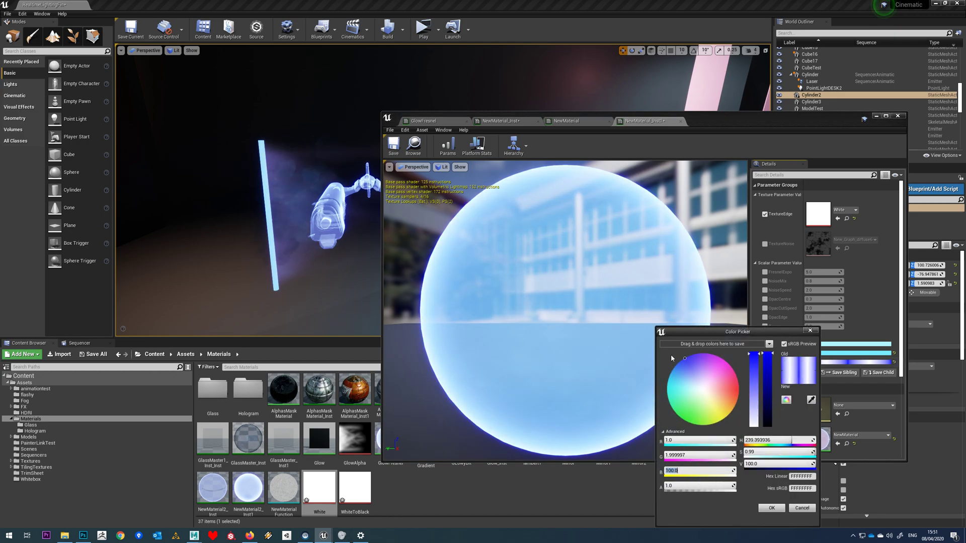
{"action": "left_click", "coordinate": [775, 509]}
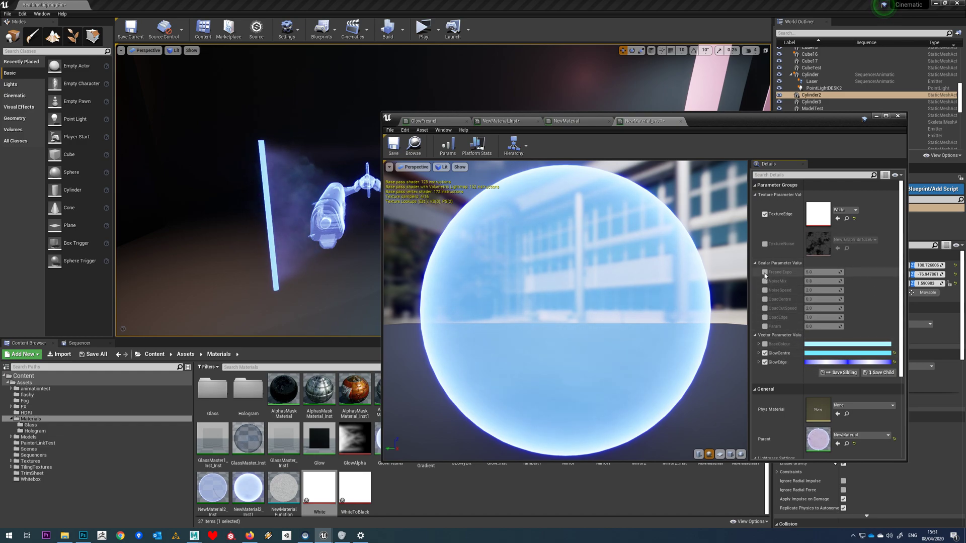
- Enable the FresnelExpo override in NewMaterial_Inst1, set it to 1, and save the material instance
{"action": "key", "text": "Return"}
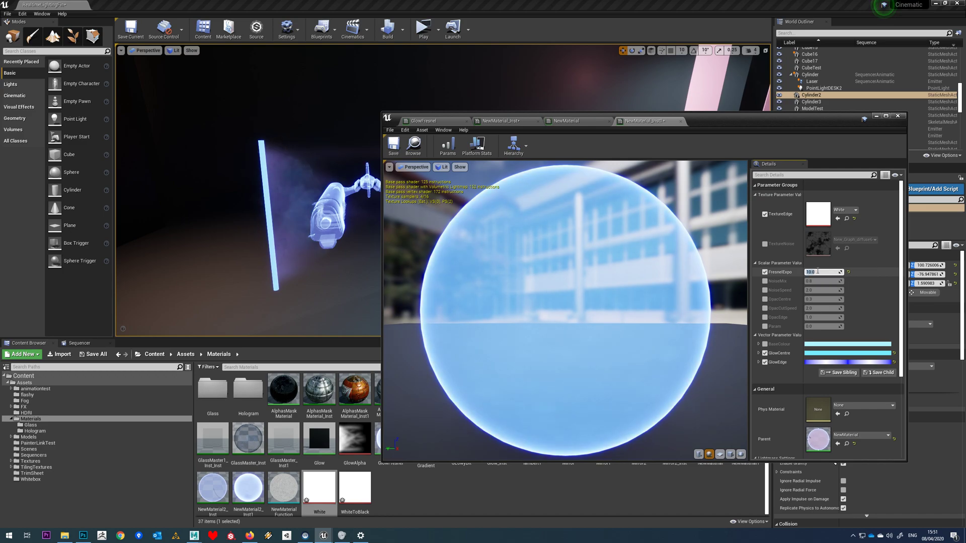
{"action": "type", "text": "1"}
{"action": "key", "text": "Return"}
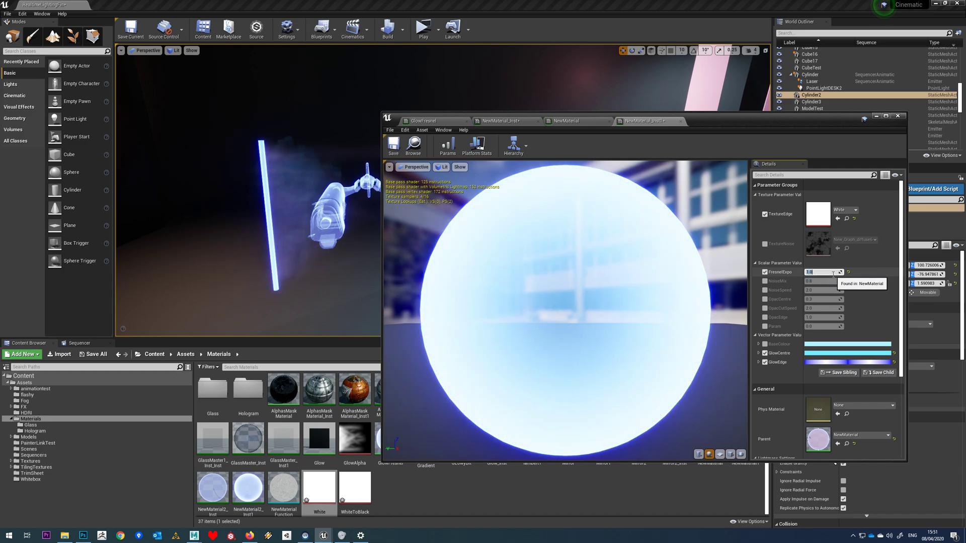
{"action": "left_click_drag", "start_coordinate": [730, 119], "coordinate": [850, 152]}
{"action": "left_click", "coordinate": [510, 184]}
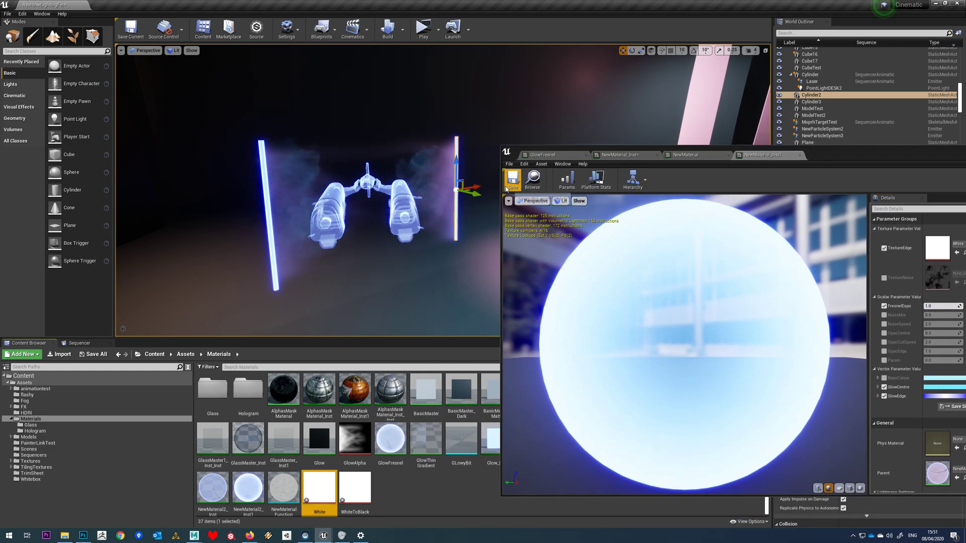
- Try moving the hologram pod within the level beside the light bars, and undo the move
{"action": "right_click_drag", "start_coordinate": [430, 248], "coordinate": [419, 235]}
{"action": "key", "text": "w"}
{"action": "left_click", "coordinate": [401, 234]}
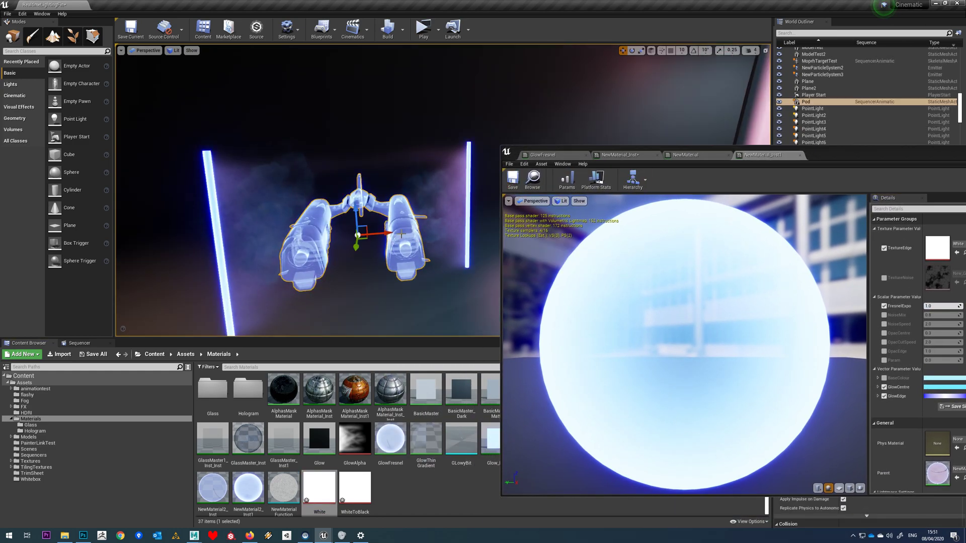
{"action": "left_click_drag", "start_coordinate": [859, 158], "coordinate": [846, 179]}
{"action": "right_click_drag", "start_coordinate": [436, 206], "coordinate": [412, 222]}
{"action": "left_click_drag", "start_coordinate": [413, 232], "coordinate": [710, 129]}
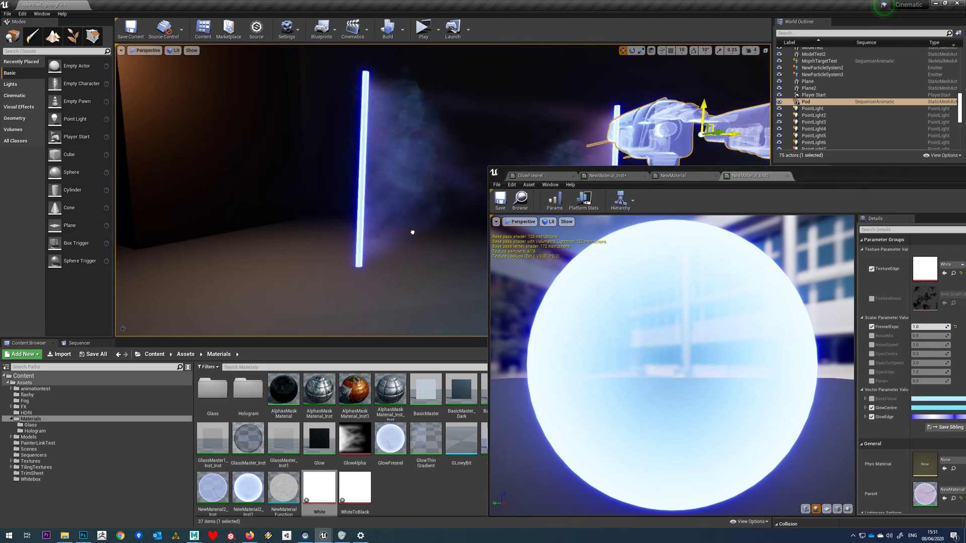
{"action": "key", "text": "ctrl+z"}
{"action": "right_click_drag", "start_coordinate": [345, 217], "coordinate": [389, 264]}
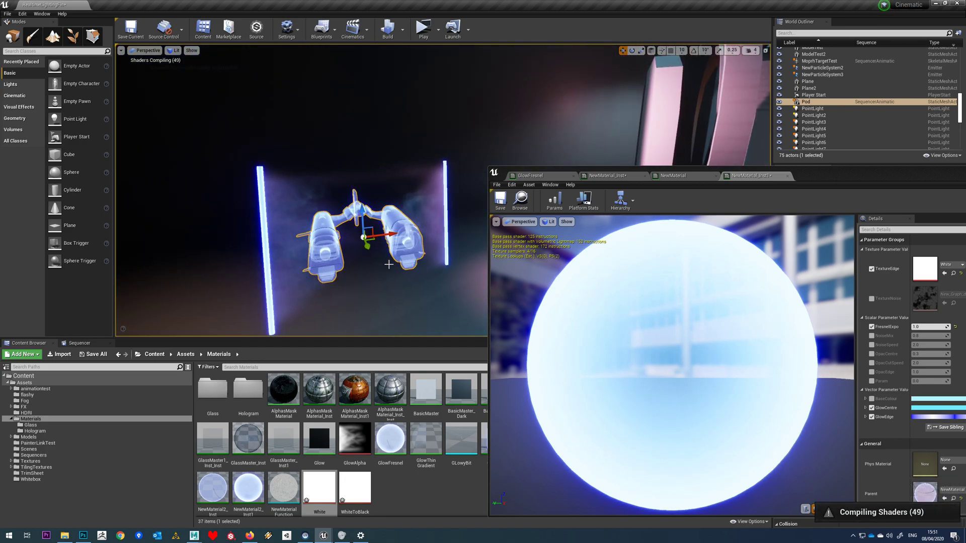
- Select Plane2, the upright plane standing between the two light bars
{"action": "left_click", "coordinate": [418, 141]}
{"action": "middle_click_drag", "start_coordinate": [355, 164], "coordinate": [353, 186]}
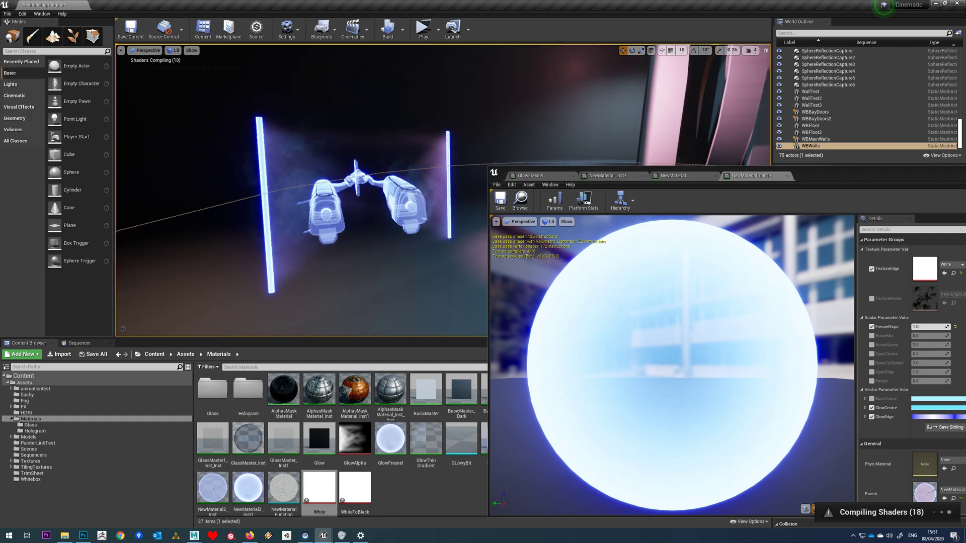
{"action": "left_click", "coordinate": [281, 153]}
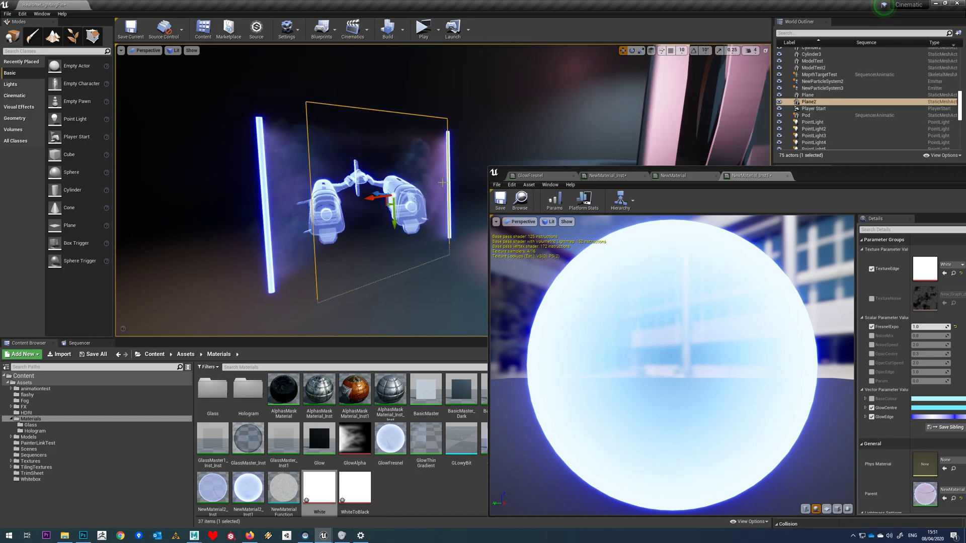